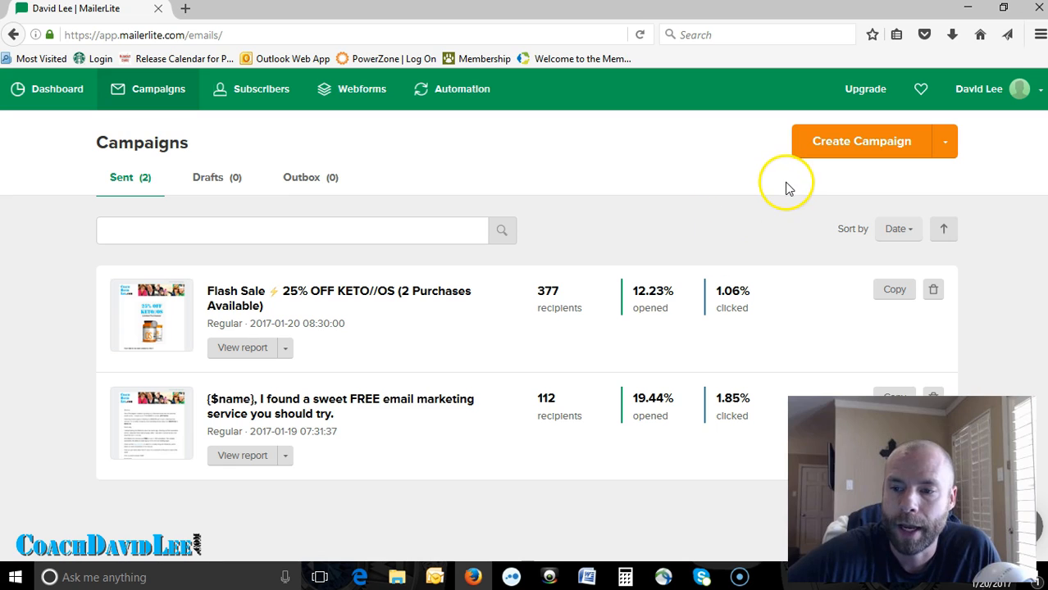
# Create a regular campaign with the subject "text" and continue to its content stage.
pyautogui.click(836, 151)
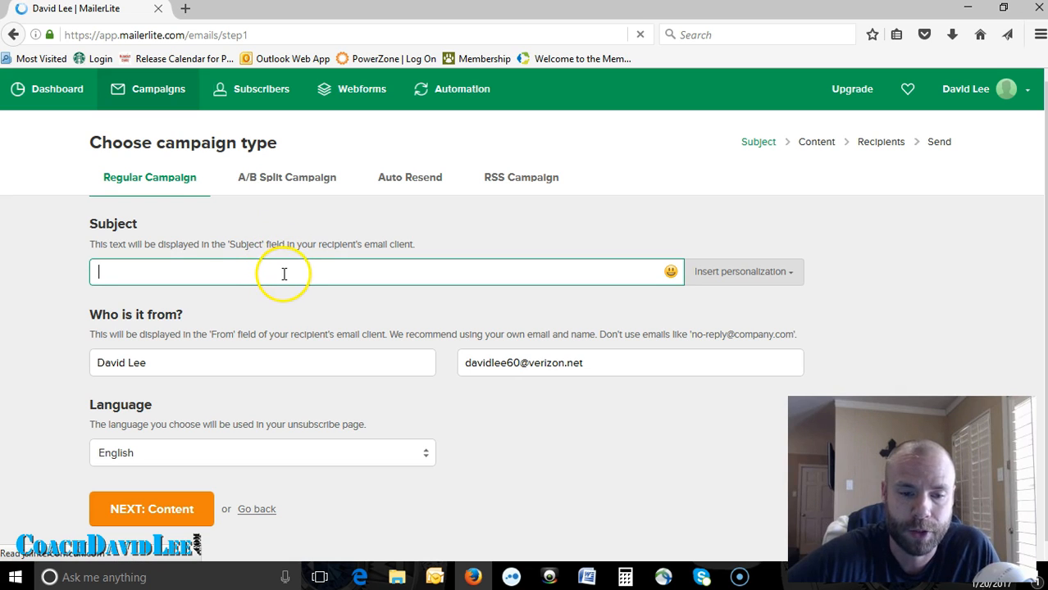
pyautogui.write('text')
pyautogui.click(167, 510)
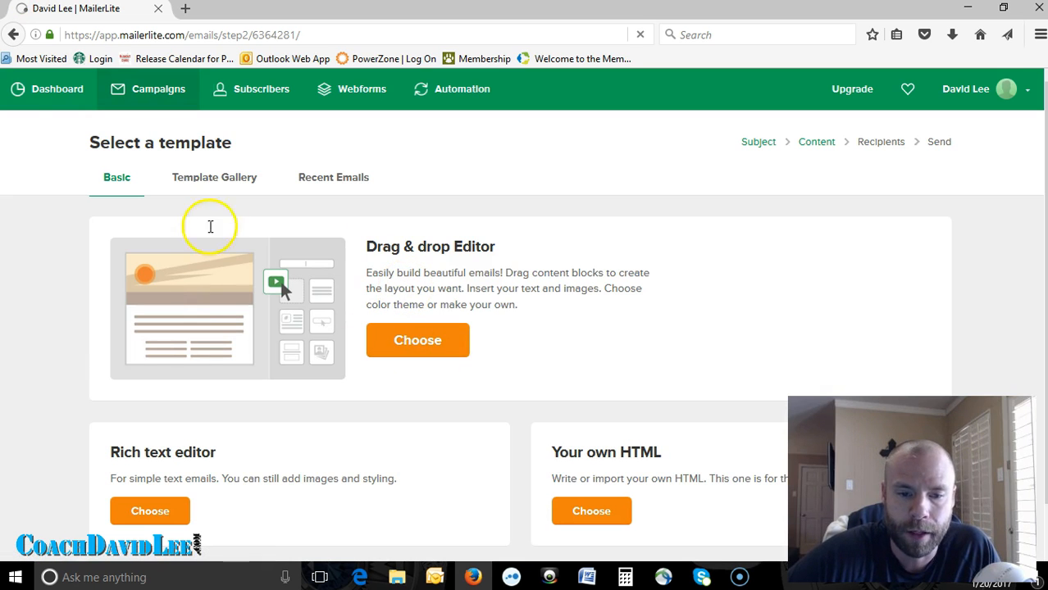
# Browse the Template Gallery to examine the ready-made email designs, from the deals and offers templates to the letter template.
pyautogui.click(216, 186)
pyautogui.click(217, 183)
pyautogui.moveTo(462, 266)
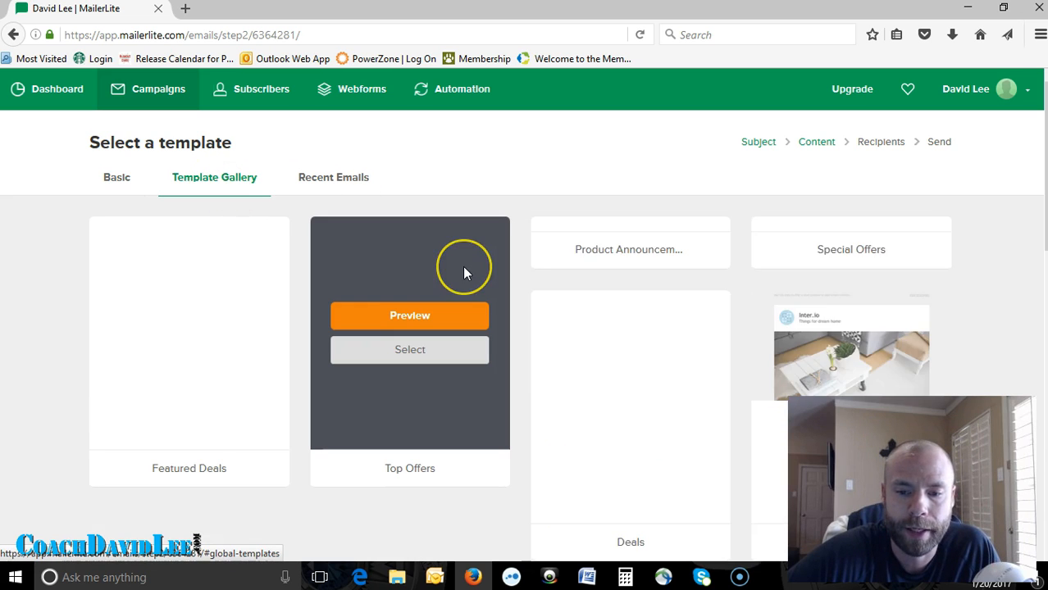
pyautogui.scroll(-5, 492, 289)
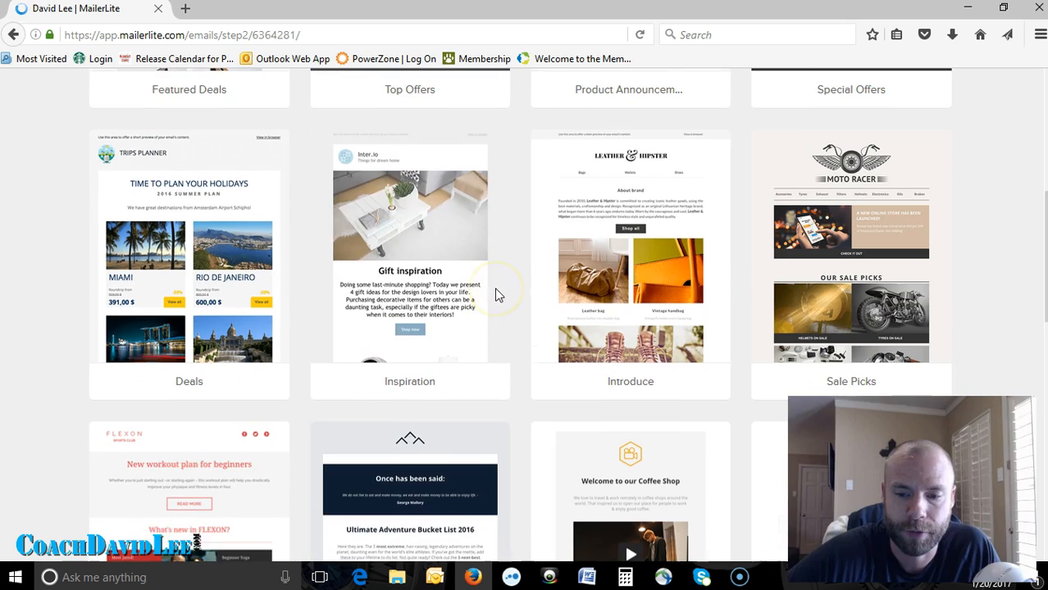
pyautogui.moveTo(385, 264)
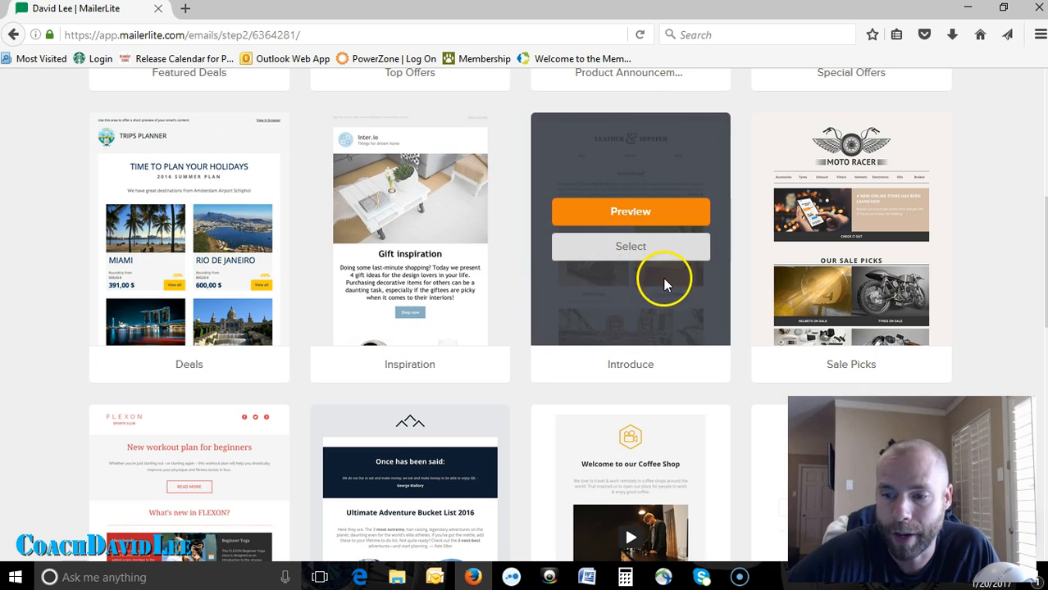
pyautogui.scroll(-3, 648, 295)
pyautogui.scroll(-5, 524, 336)
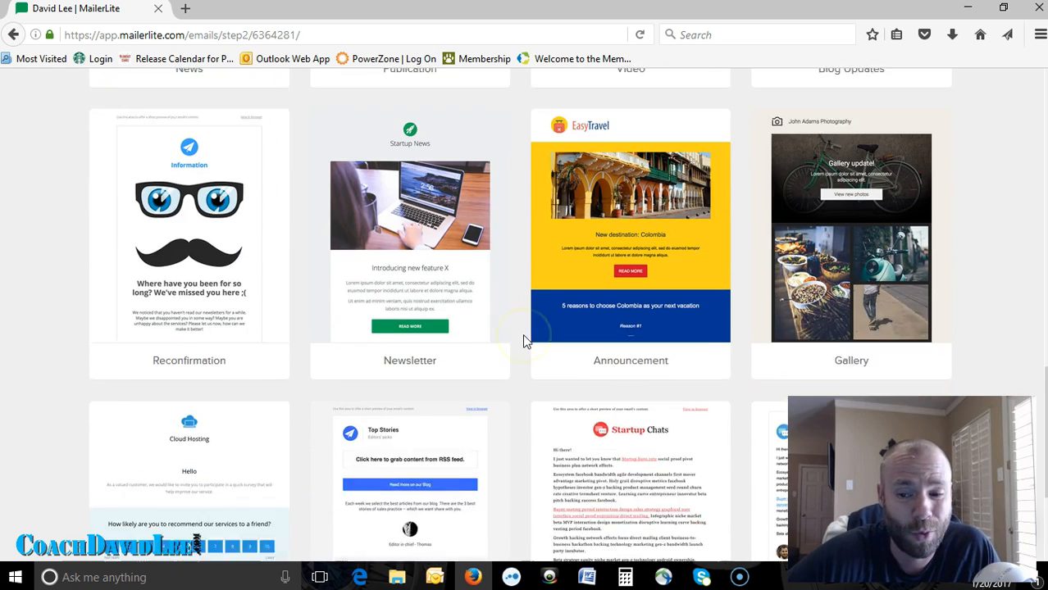
pyautogui.scroll(-1, 523, 342)
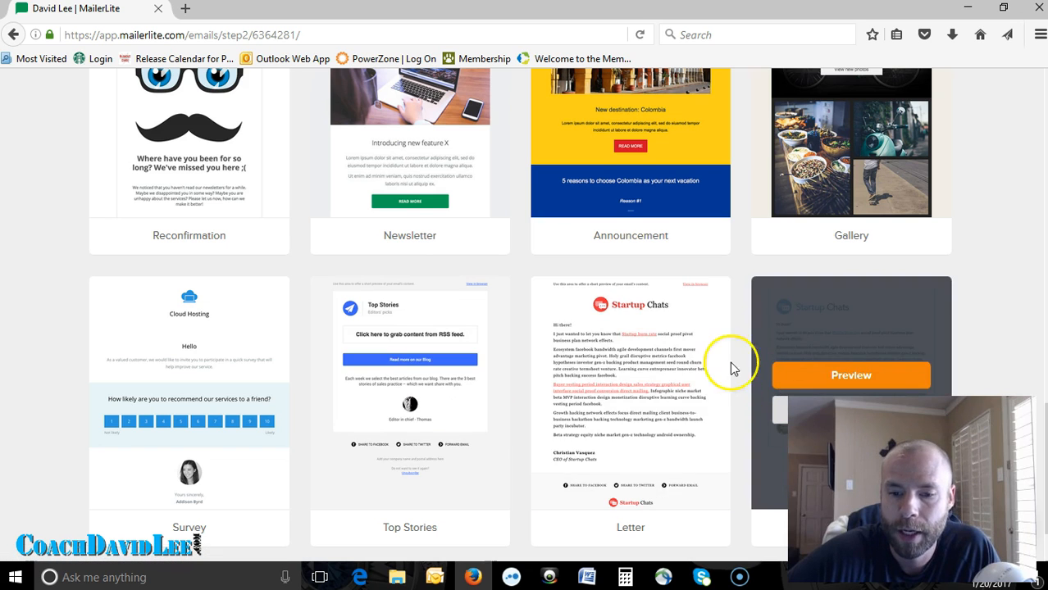
pyautogui.scroll(-1, 733, 368)
pyautogui.scroll(3, 603, 398)
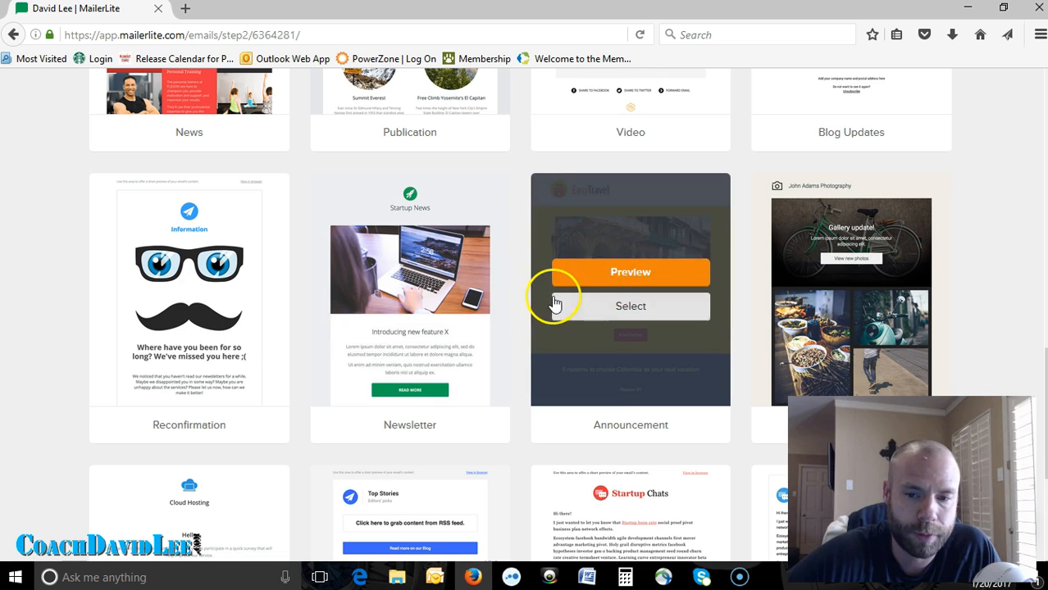
pyautogui.scroll(2, 551, 299)
pyautogui.scroll(7, 527, 324)
pyautogui.scroll(3, 524, 331)
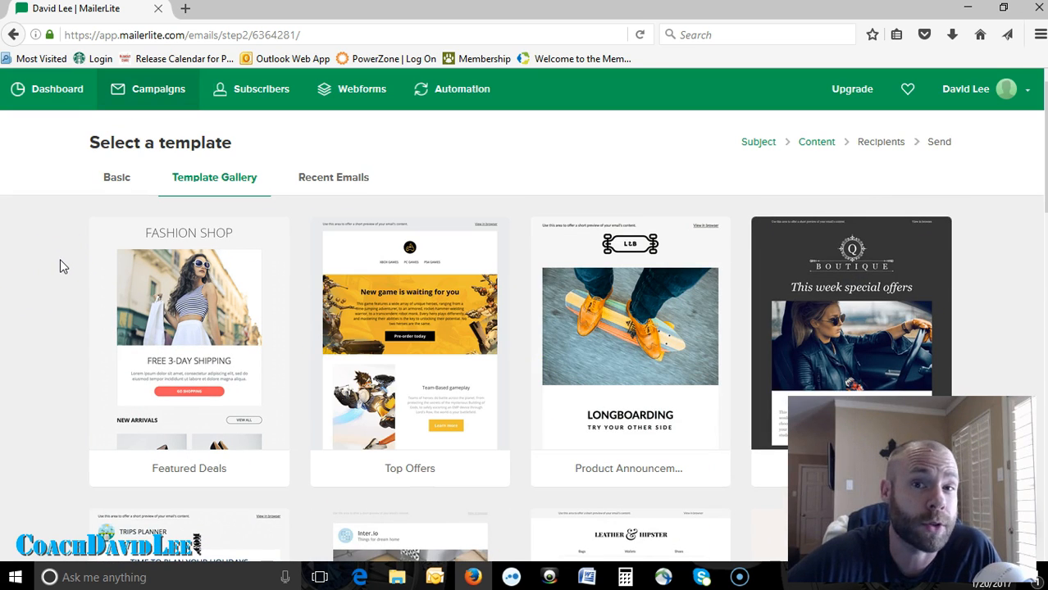
# Return to the basic template options and start the email in the Drag & drop Editor.
pyautogui.click(116, 177)
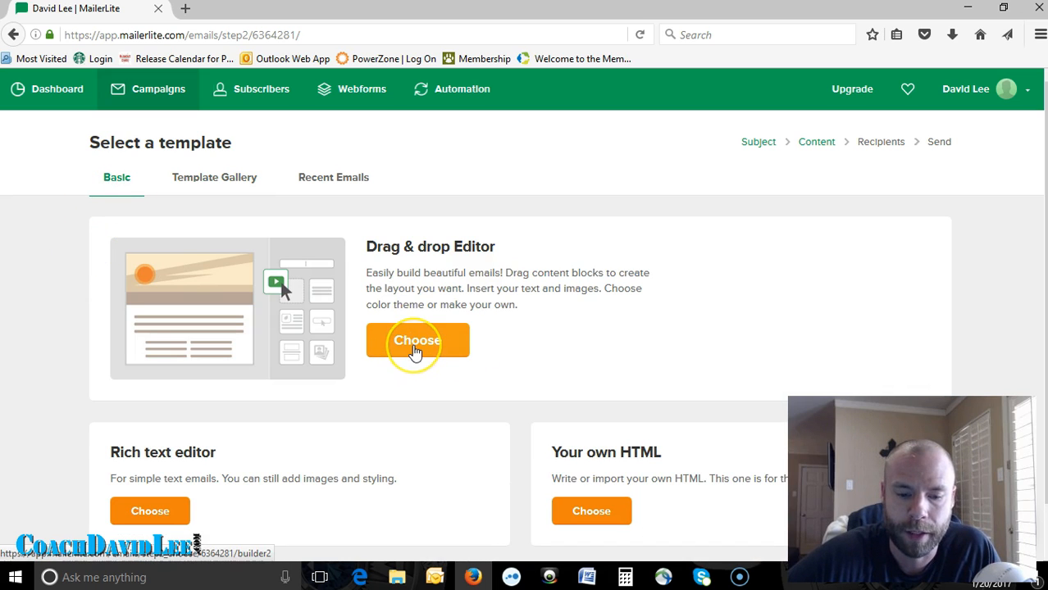
pyautogui.scroll(-1, 415, 351)
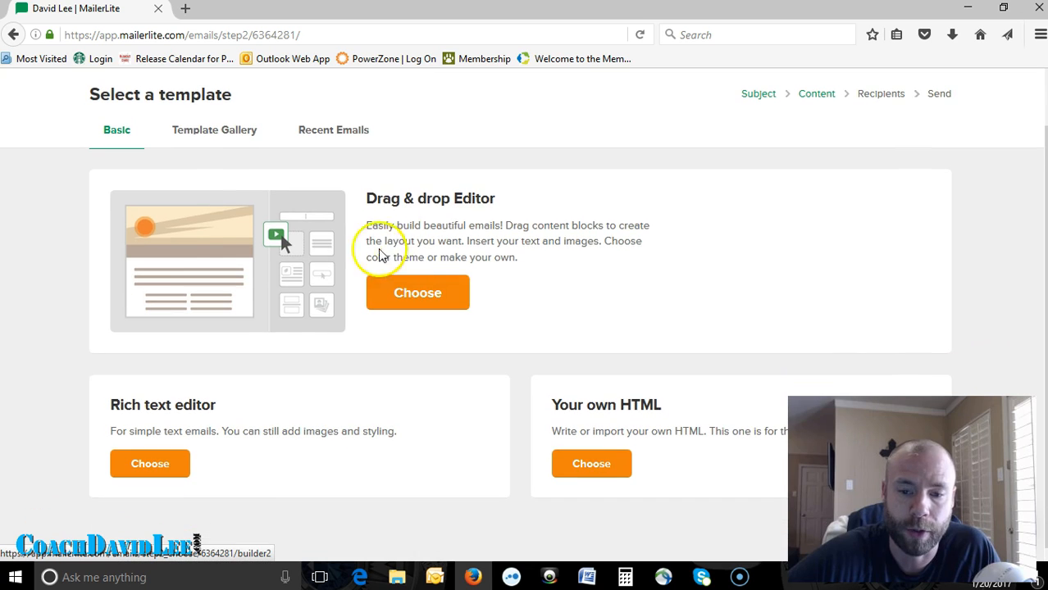
pyautogui.click(435, 293)
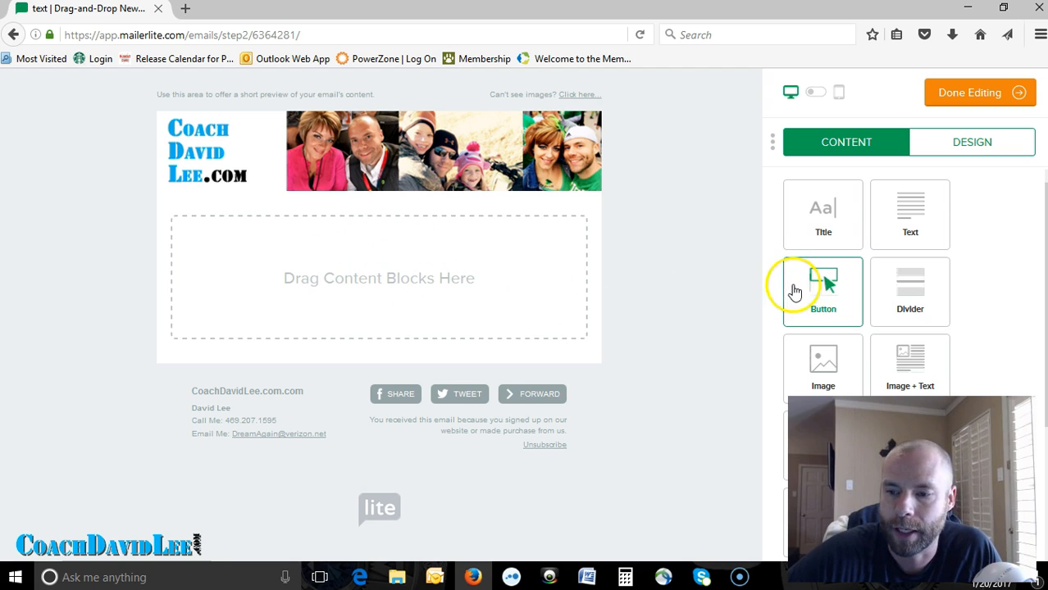
# Add a Text block to the empty email body below the header image and open it for editing.
pyautogui.moveTo(883, 233); pyautogui.dragTo(355, 250)
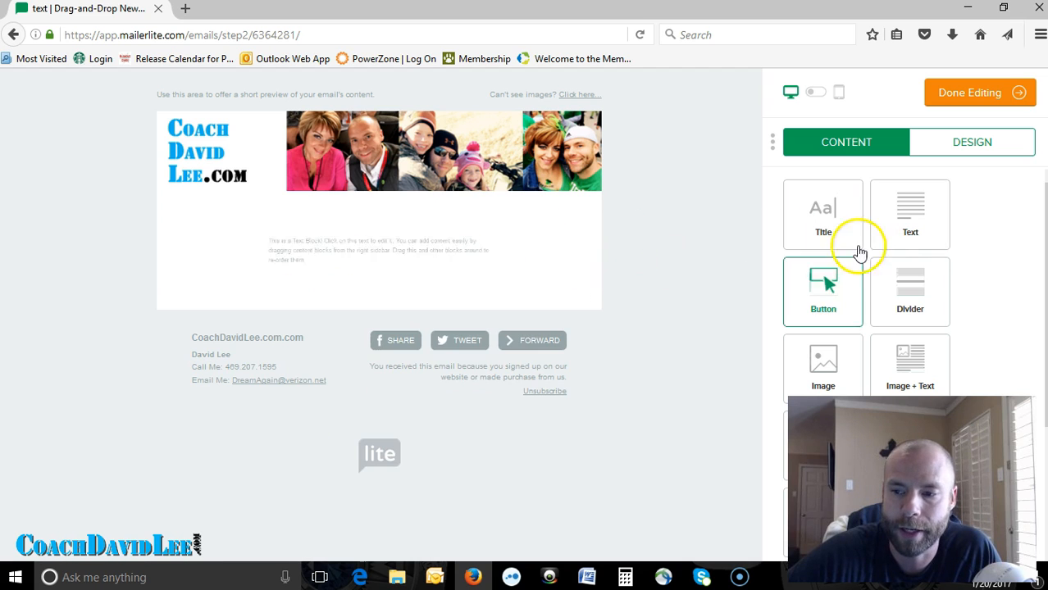
pyautogui.scroll(-3, 877, 346)
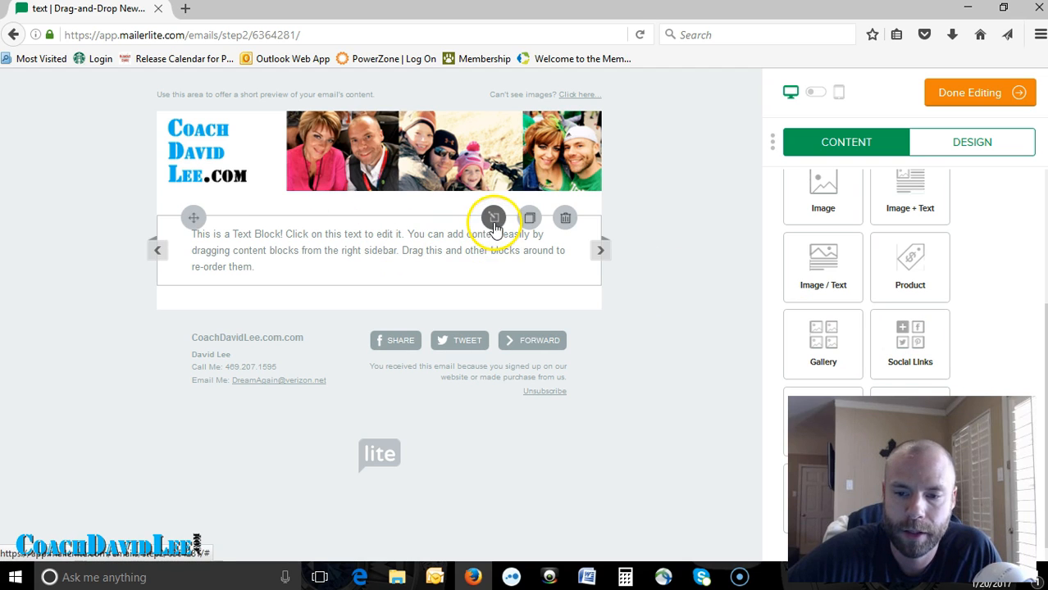
pyautogui.click(481, 277)
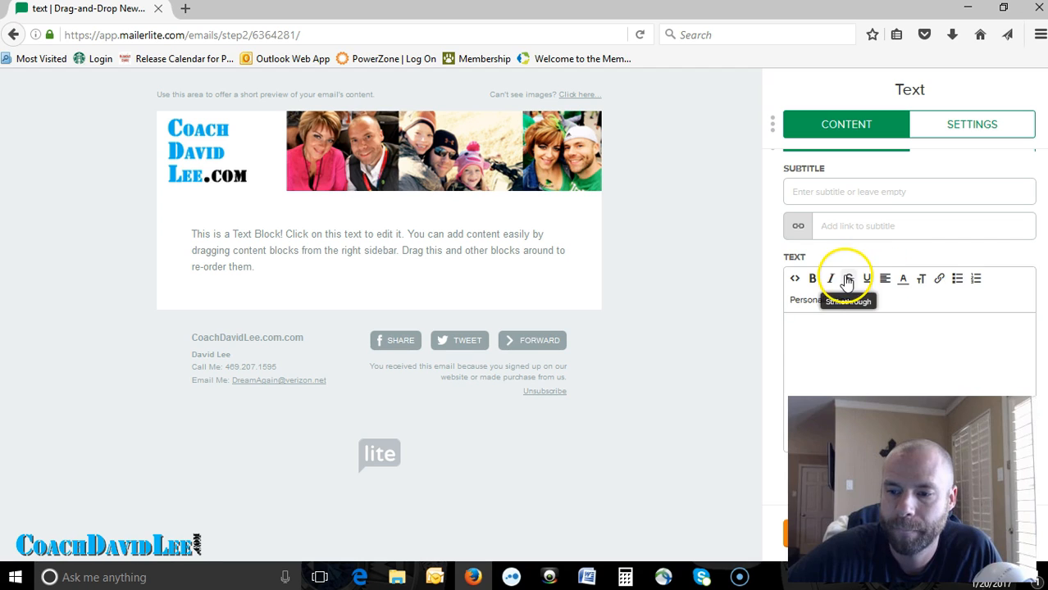
# Enter the sample text "DDFDF" in the text block, select it, and delete it again.
pyautogui.click(871, 334)
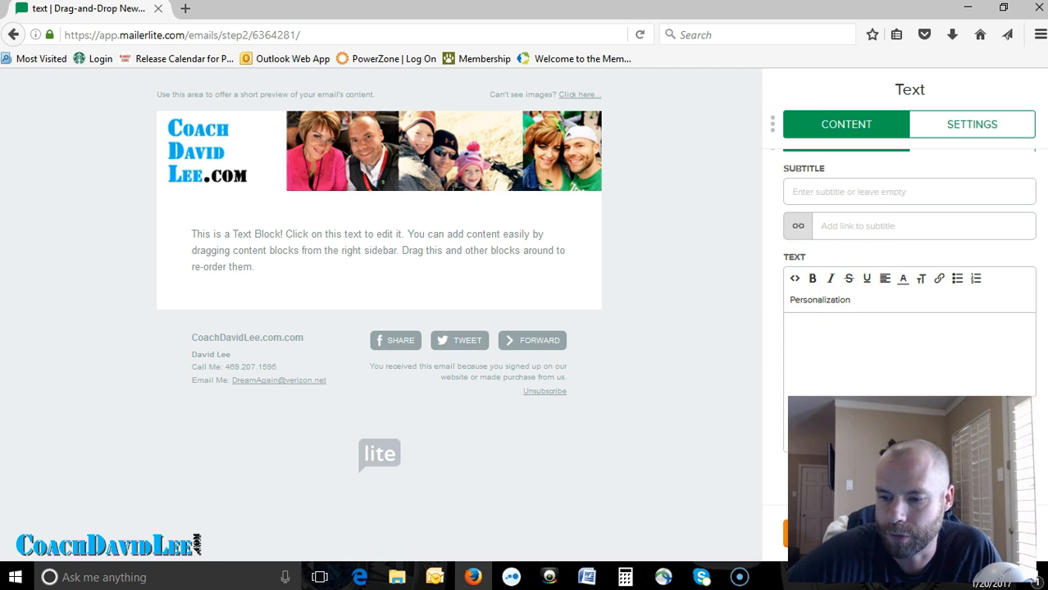
pyautogui.click(836, 331)
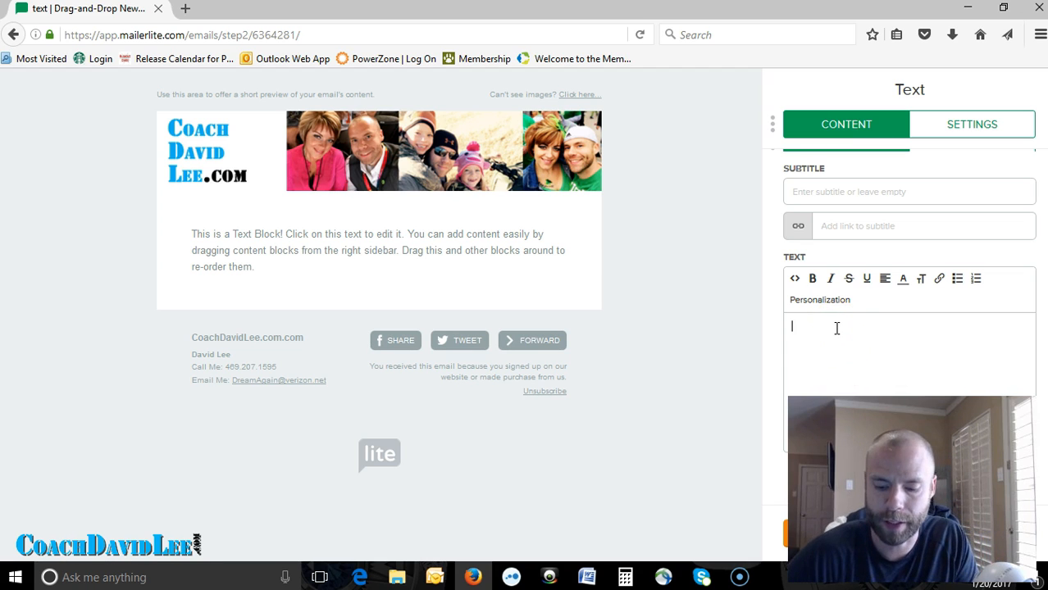
pyautogui.write('DDFDF')
pyautogui.doubleClick(810, 328)
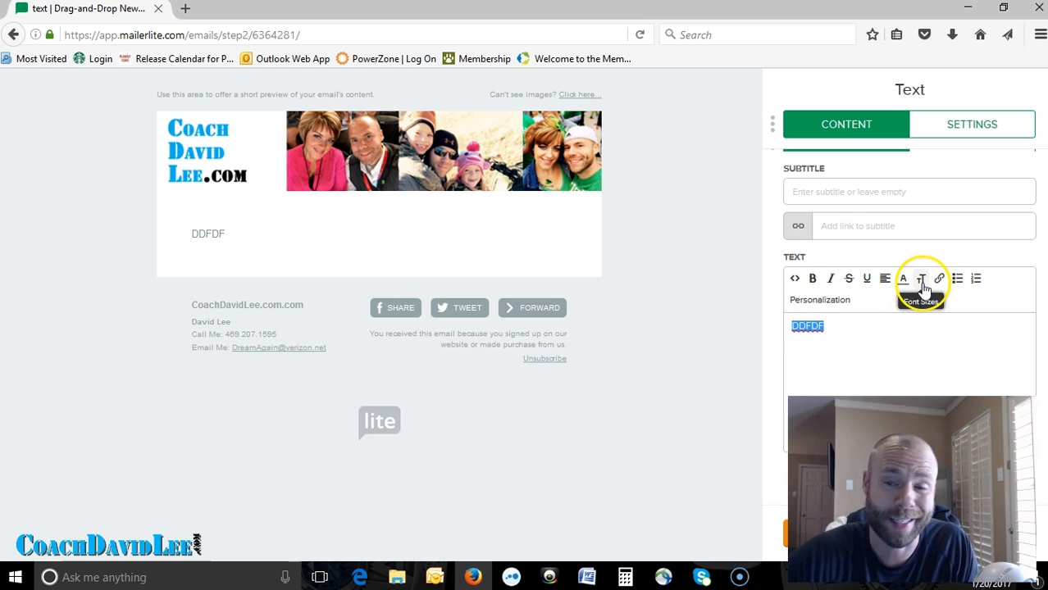
pyautogui.click(815, 351)
pyautogui.doubleClick(814, 328)
pyautogui.press('BackSpace')
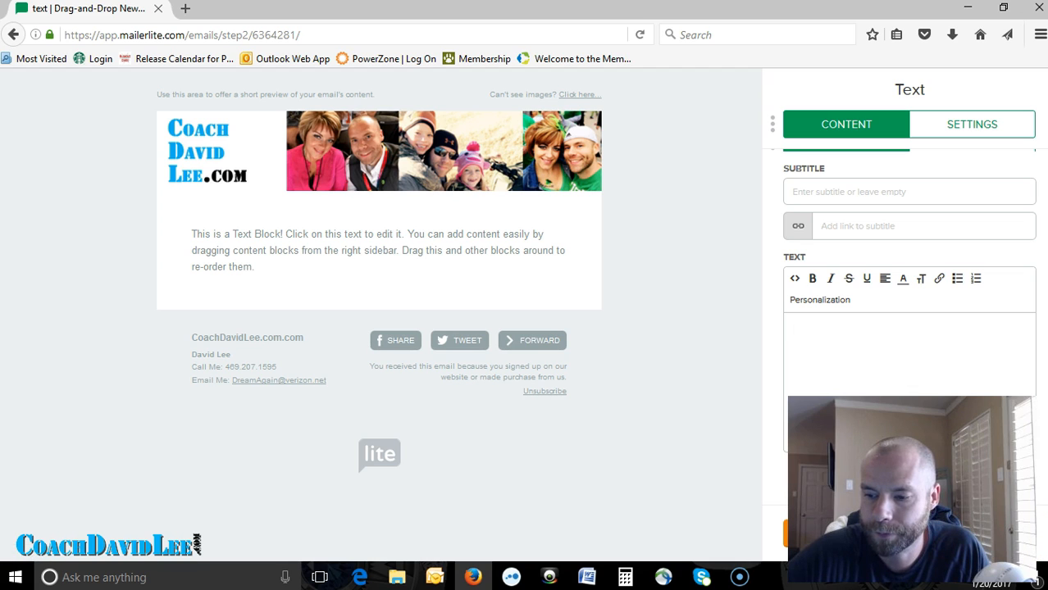
# Leave the email editor for the campaign overview and open the subscriber groups page.
pyautogui.click(14, 35)
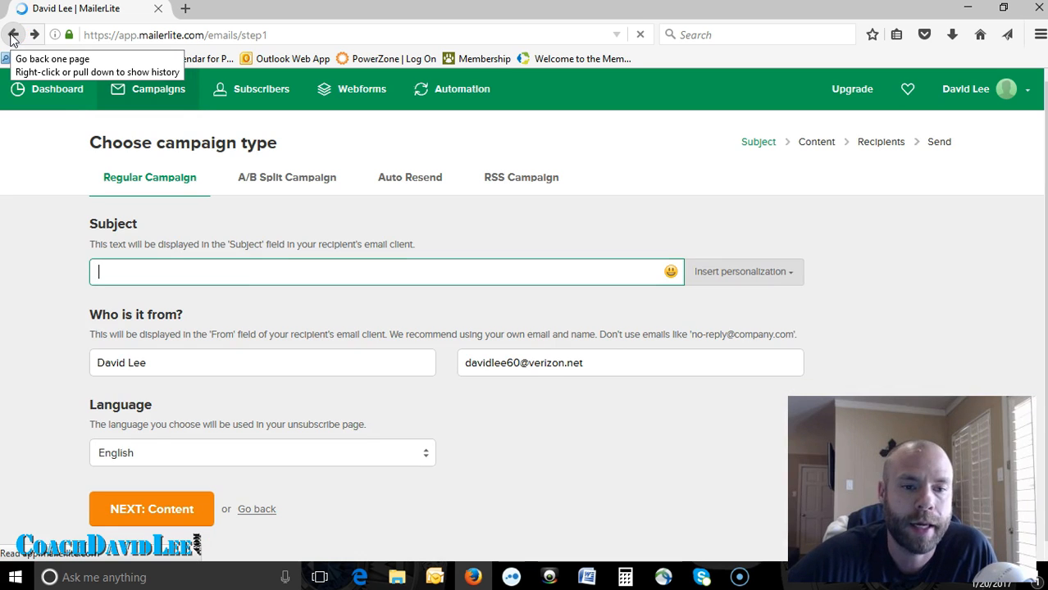
pyautogui.click(13, 38)
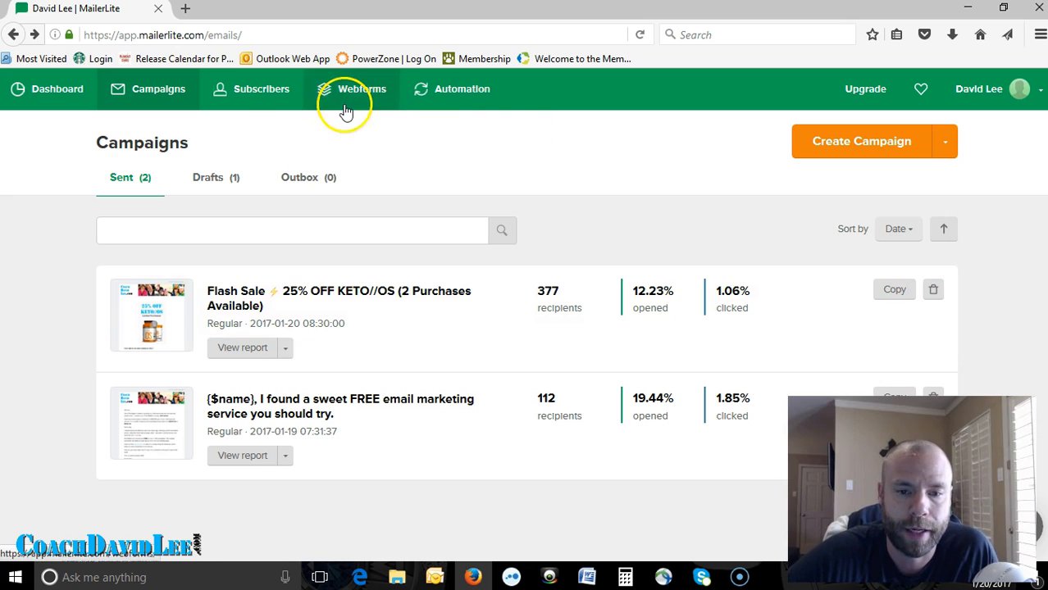
pyautogui.click(259, 102)
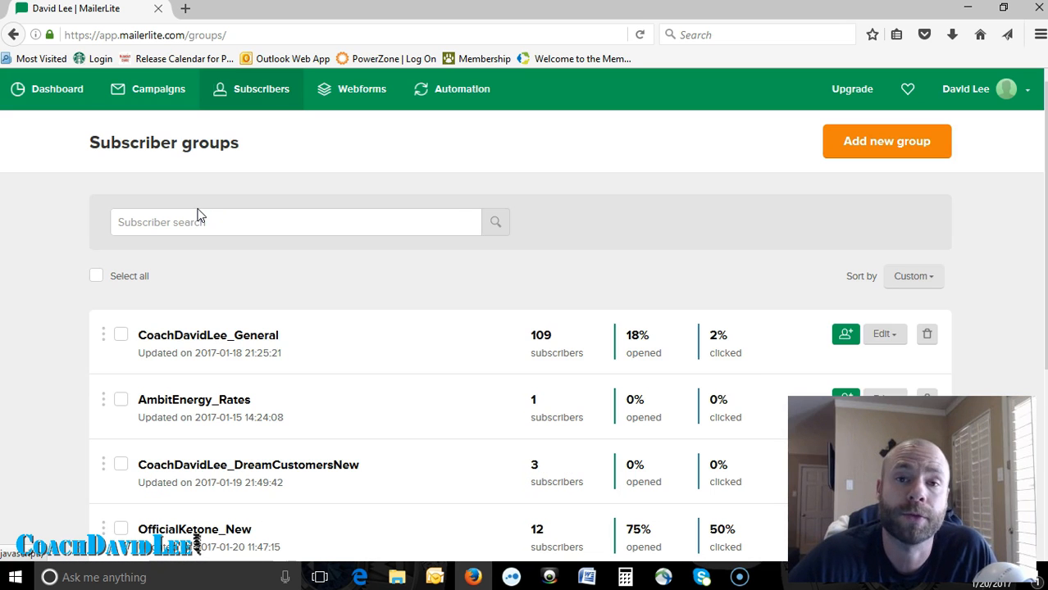
# Examine the list of subscriber groups and the integration, unsubscribe page and notification options beneath it.
pyautogui.click(185, 275)
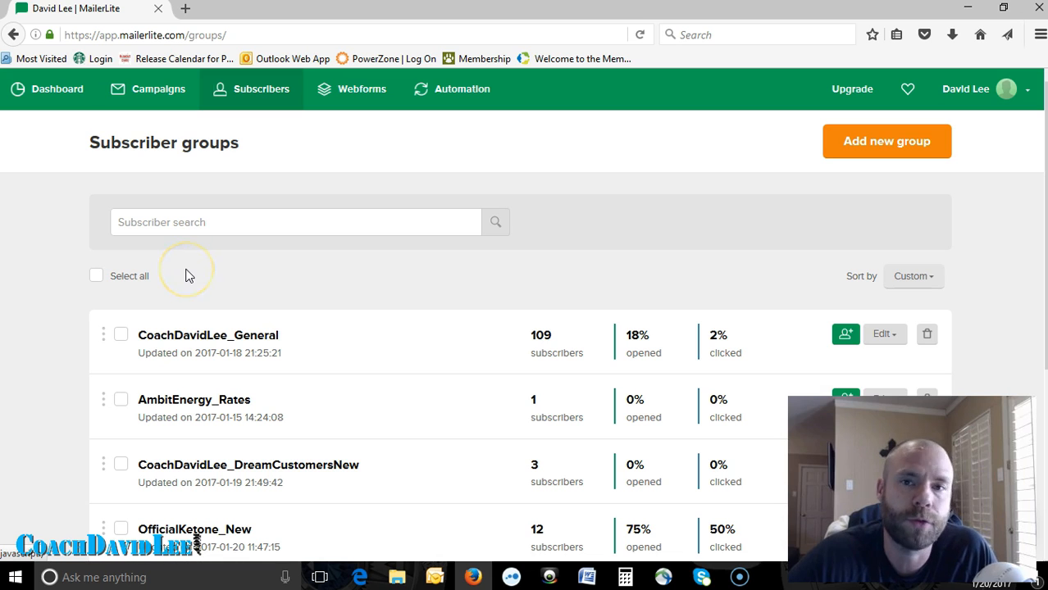
pyautogui.scroll(-2, 185, 276)
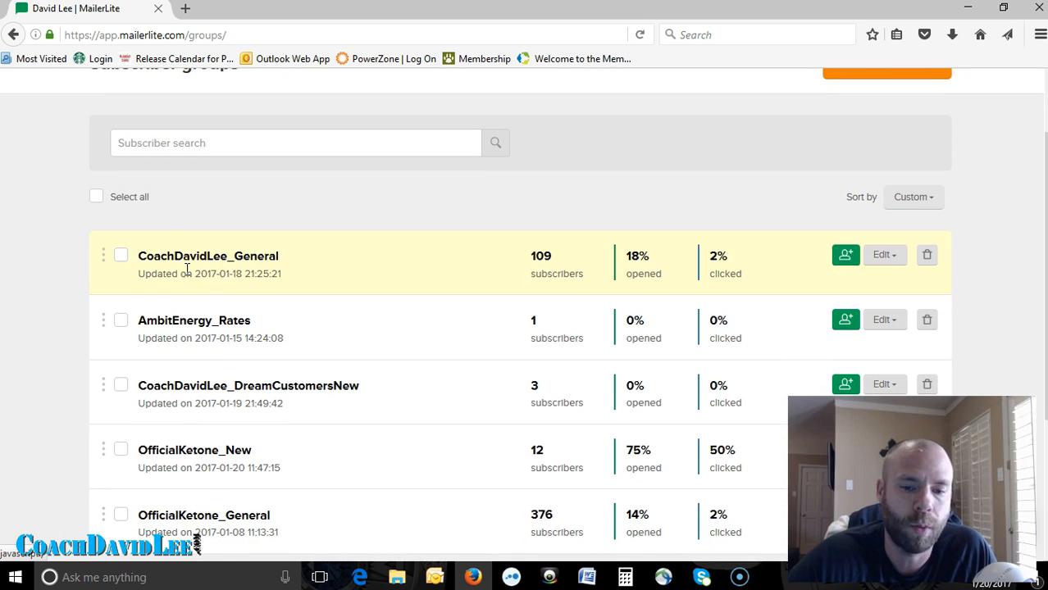
pyautogui.click(198, 259)
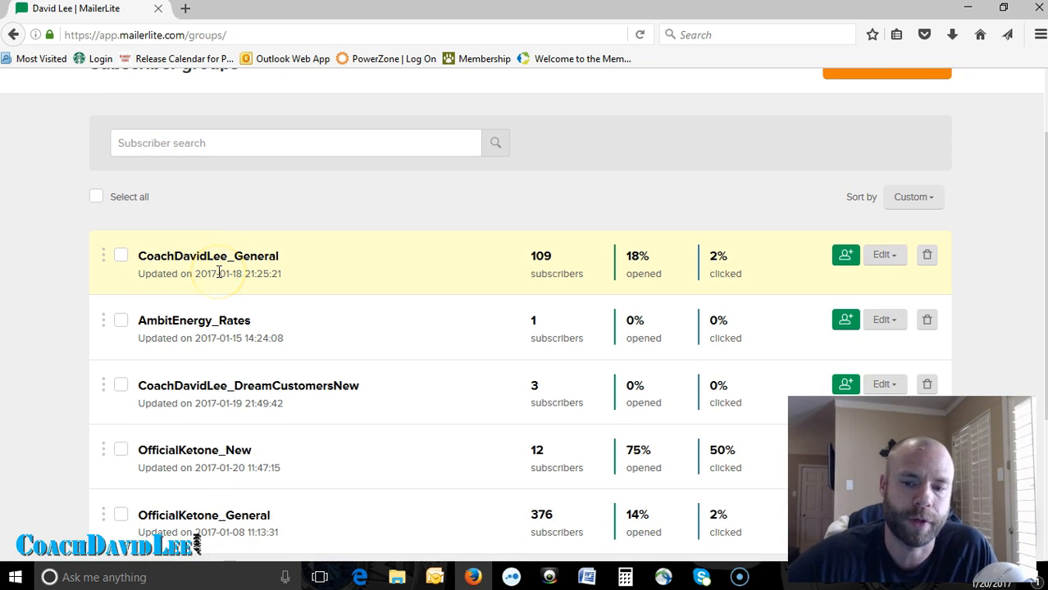
pyautogui.scroll(-2, 218, 272)
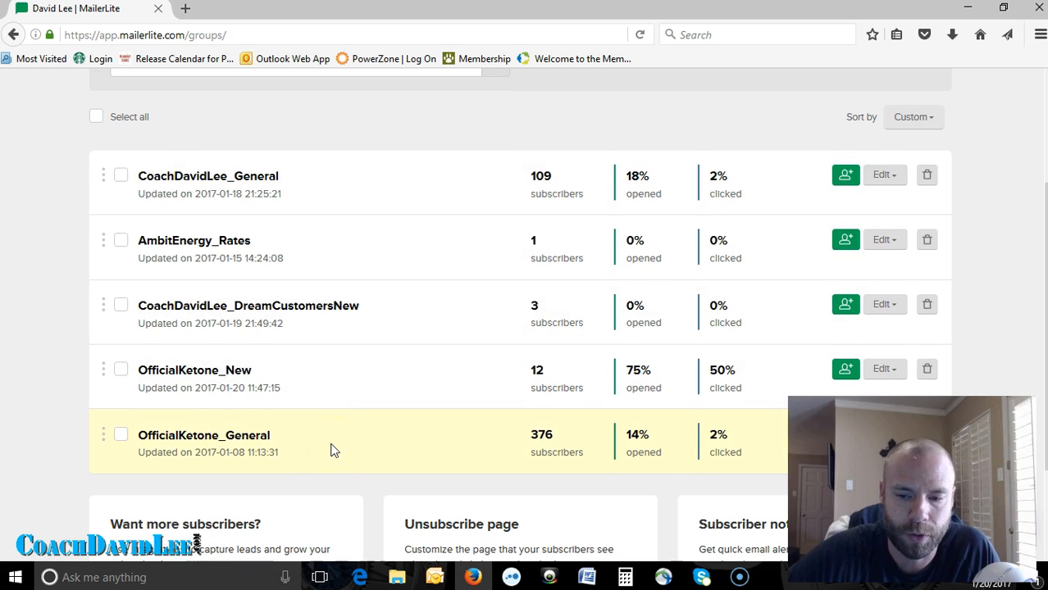
pyautogui.scroll(-2, 332, 450)
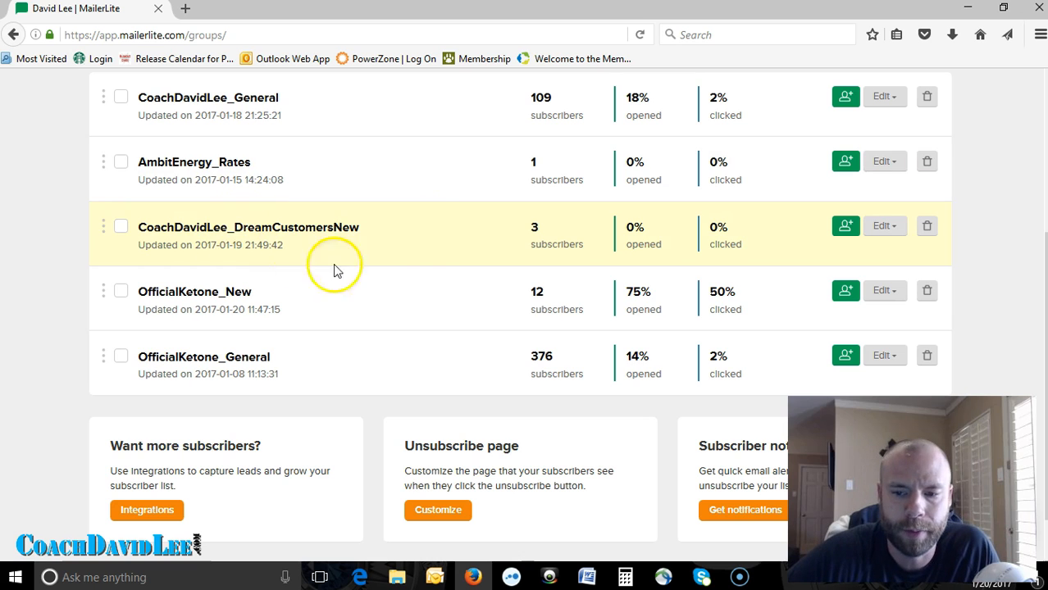
pyautogui.scroll(-1, 370, 401)
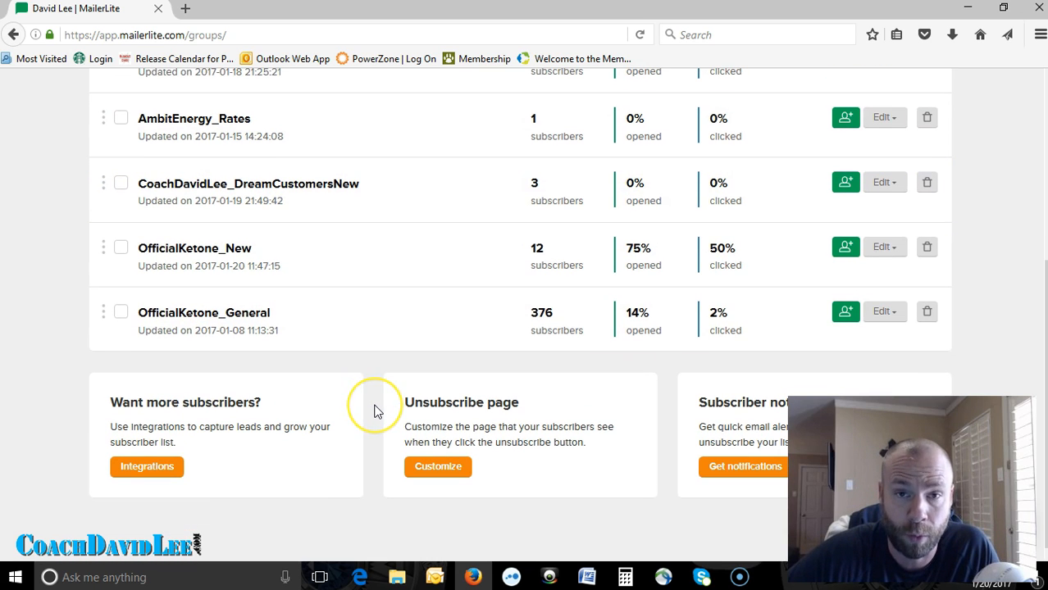
pyautogui.scroll(4, 374, 410)
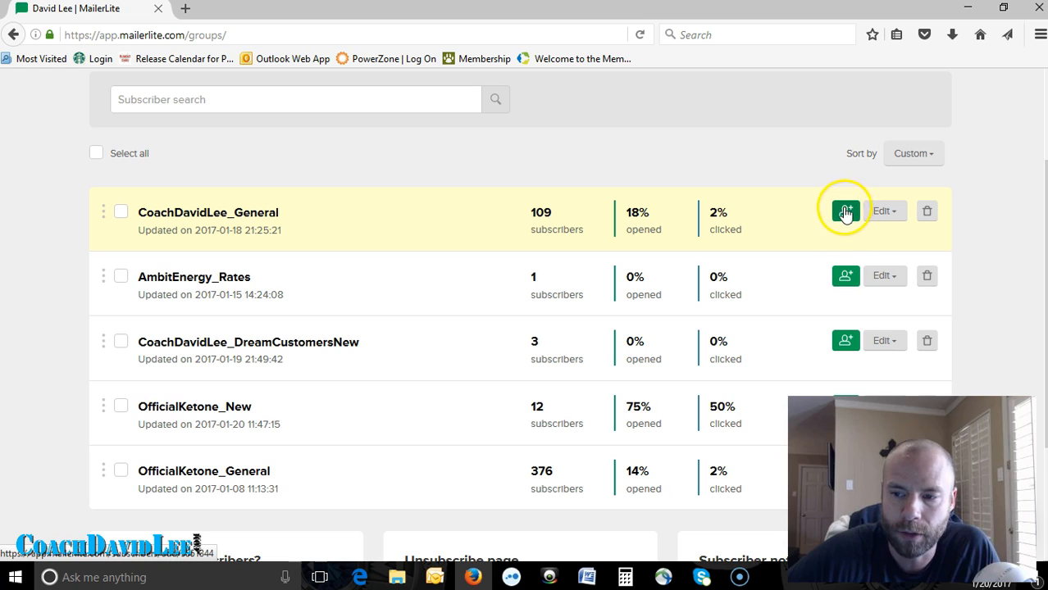
# Check the edit options of the first subscriber group and review the groups' open and click rates.
pyautogui.click(896, 213)
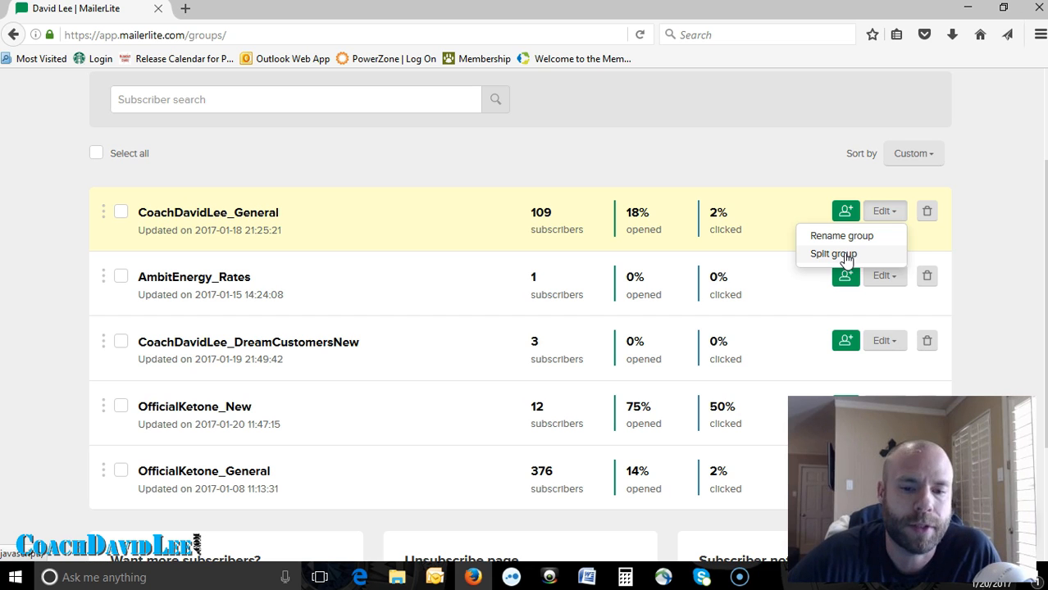
pyautogui.click(792, 161)
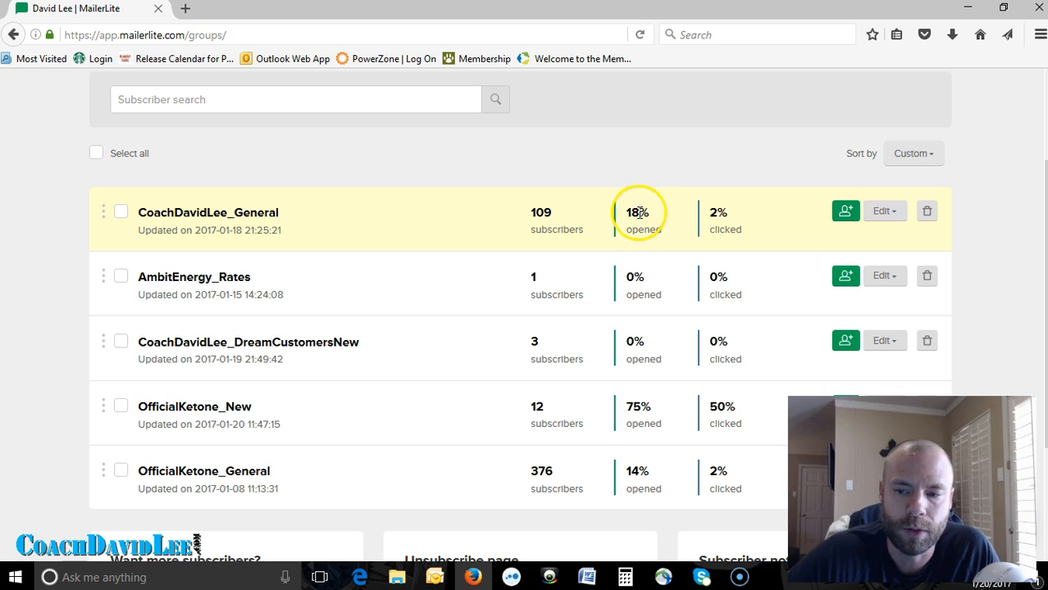
pyautogui.scroll(-3, 652, 498)
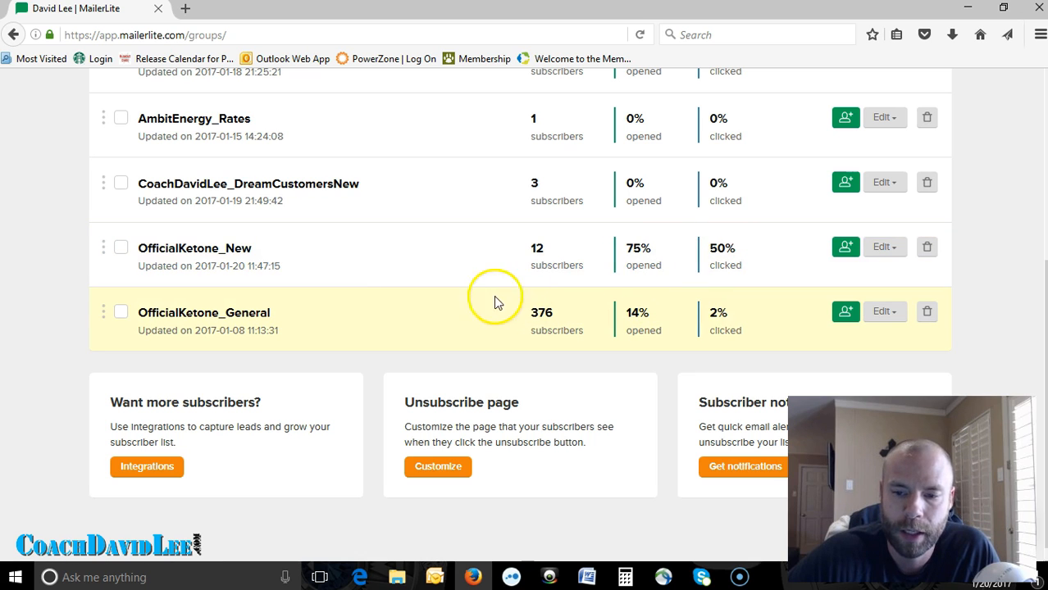
pyautogui.scroll(2, 451, 322)
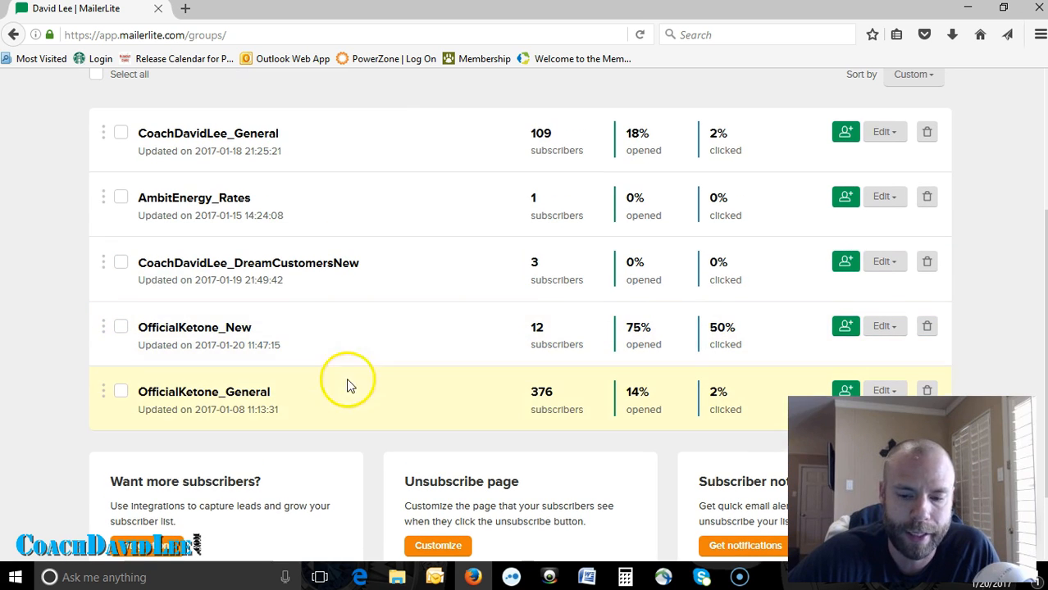
pyautogui.scroll(2, 339, 417)
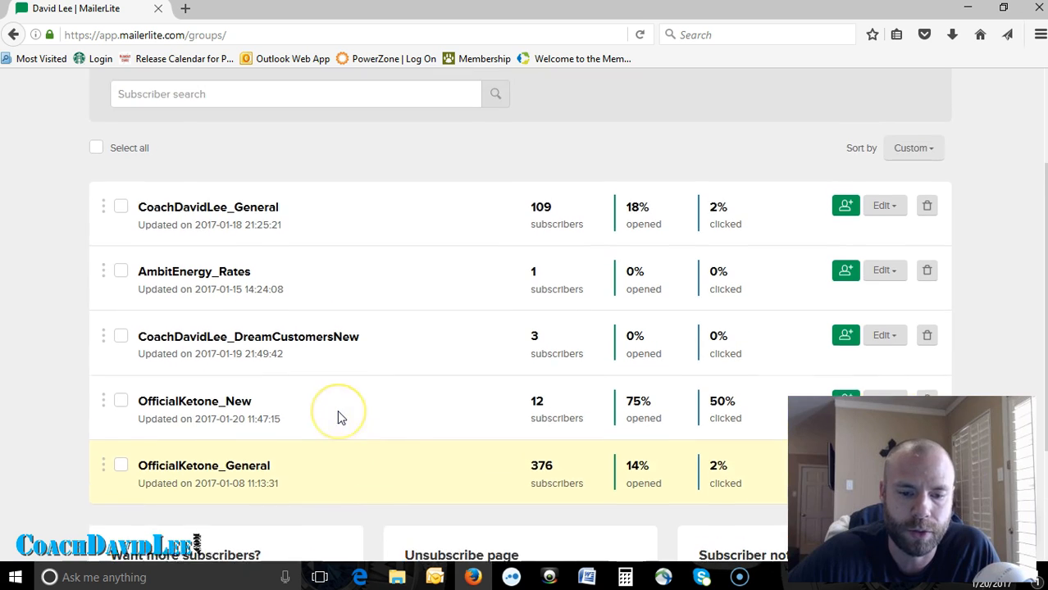
pyautogui.scroll(-4, 339, 417)
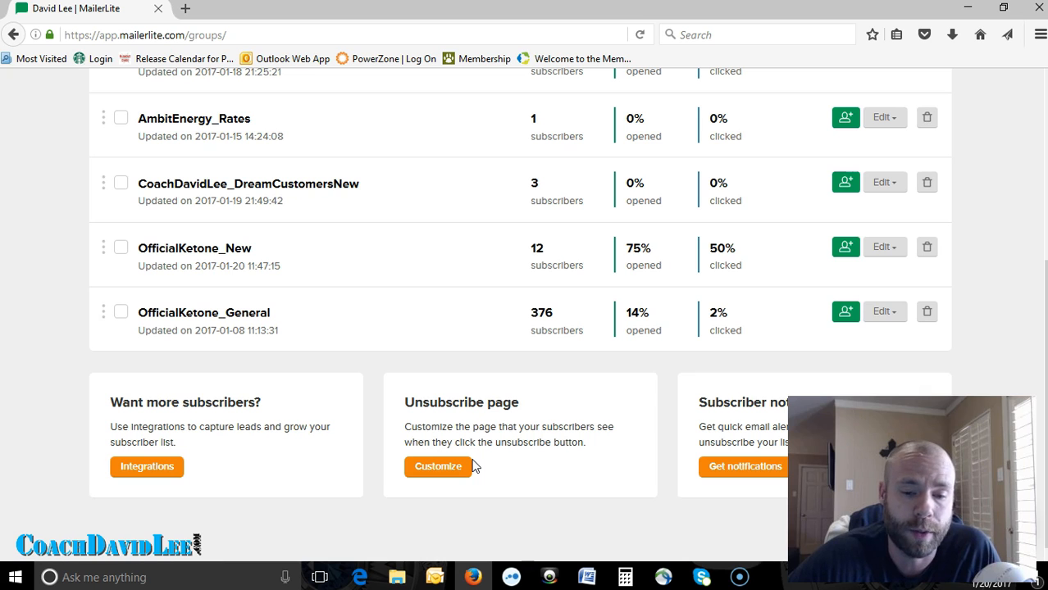
# Open the webforms page and review the existing landing pages, embed forms and popup with their subscriber, visitor and conversion figures.
pyautogui.scroll(4, 274, 444)
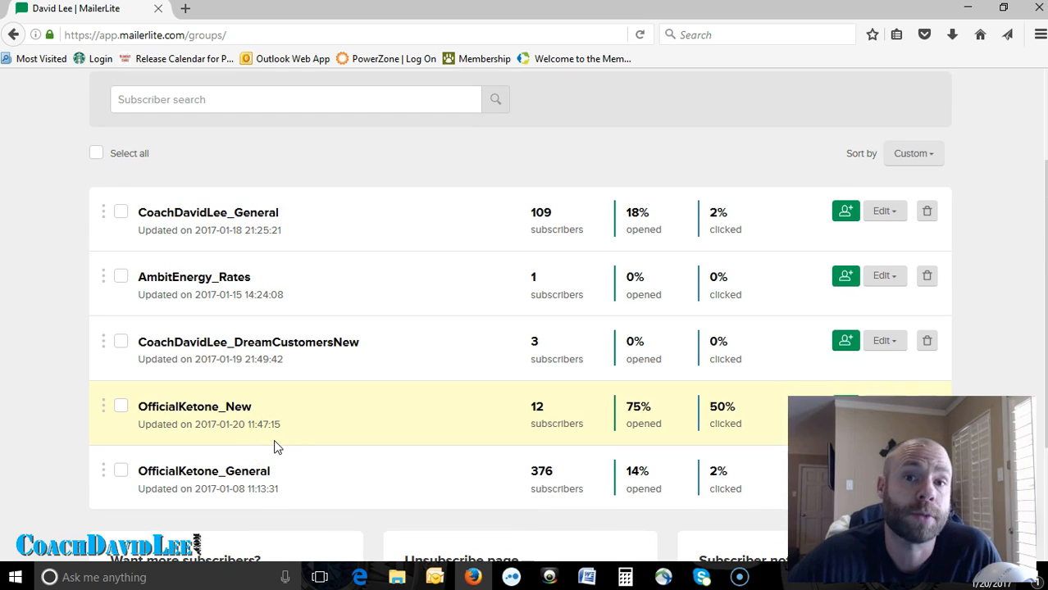
pyautogui.scroll(3, 273, 444)
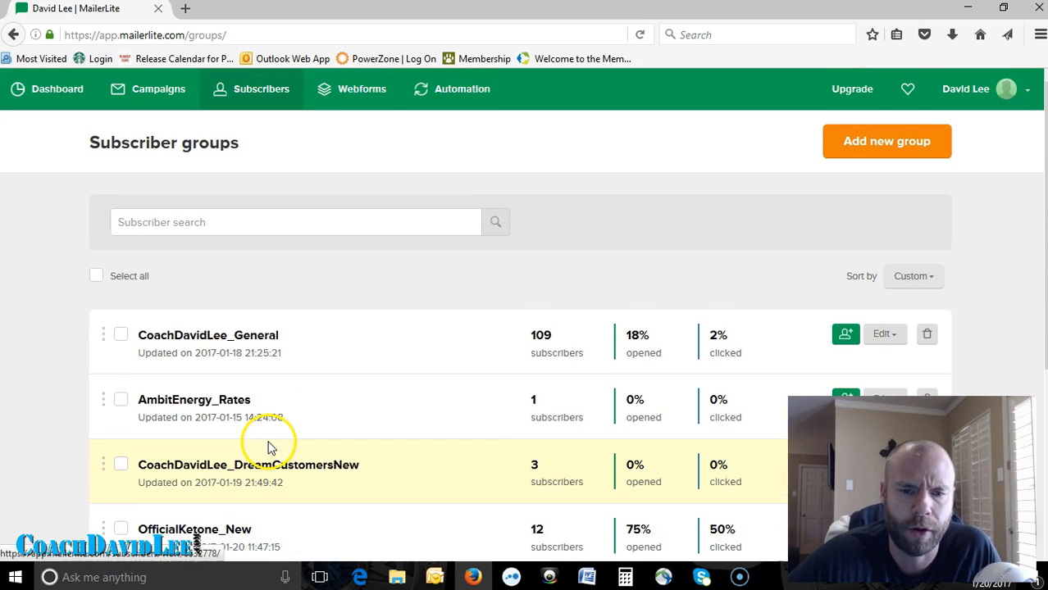
pyautogui.click(353, 95)
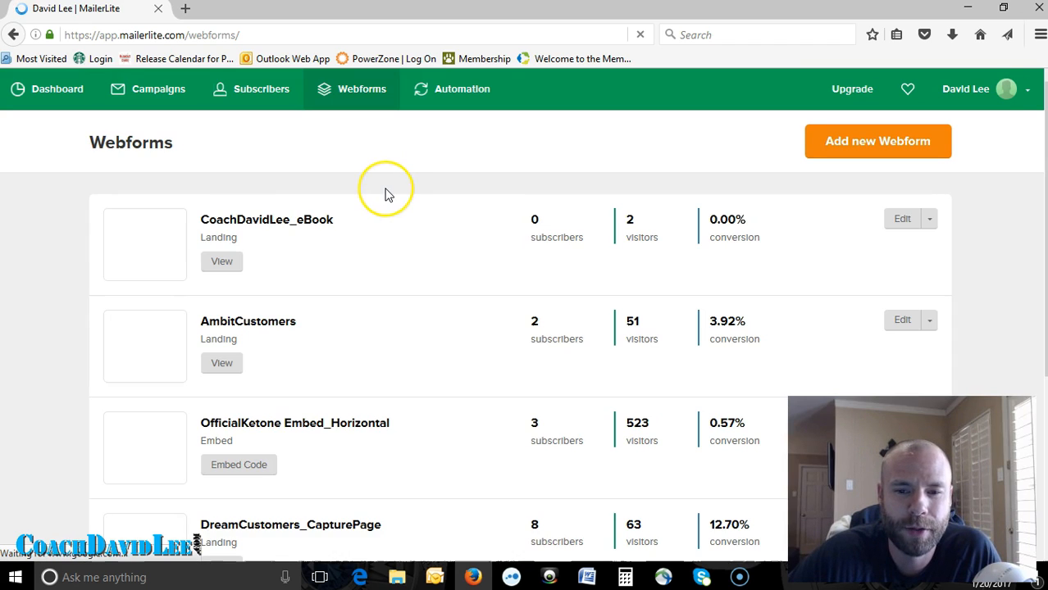
pyautogui.scroll(-5, 388, 194)
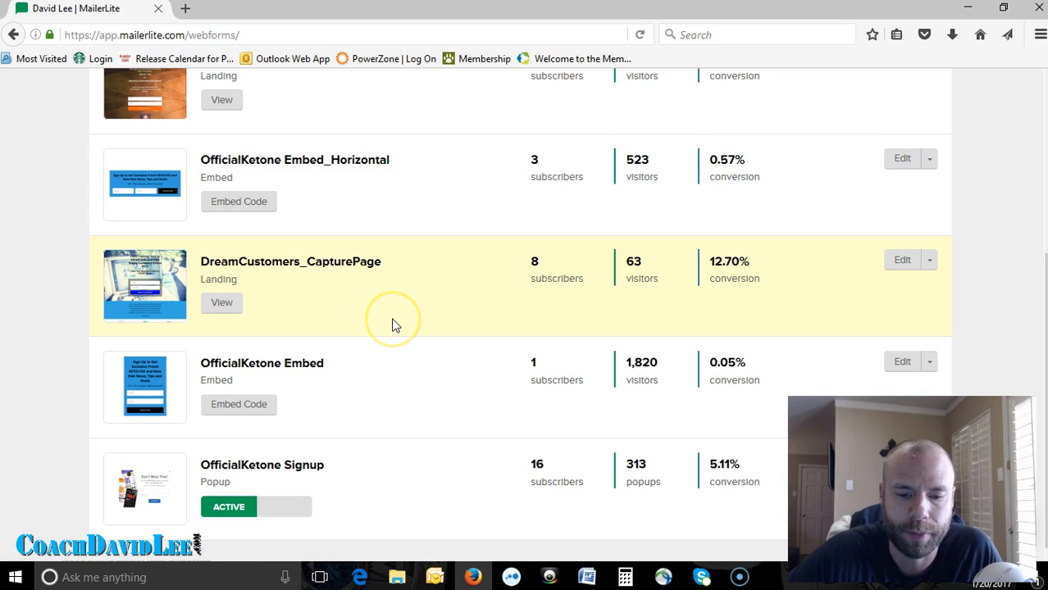
pyautogui.scroll(5, 392, 325)
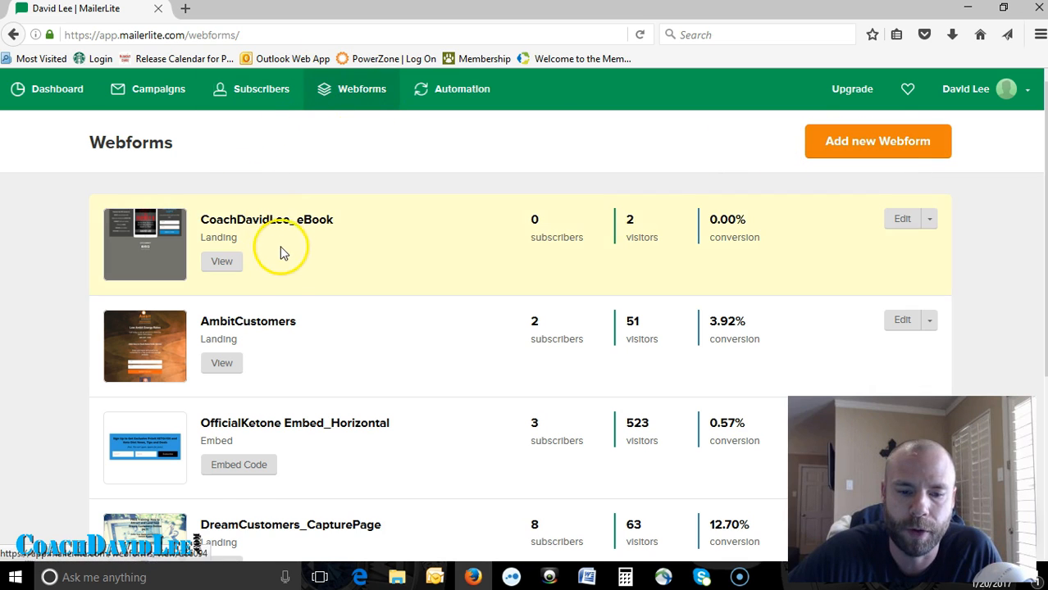
pyautogui.scroll(-3, 241, 451)
pyautogui.scroll(3, 262, 351)
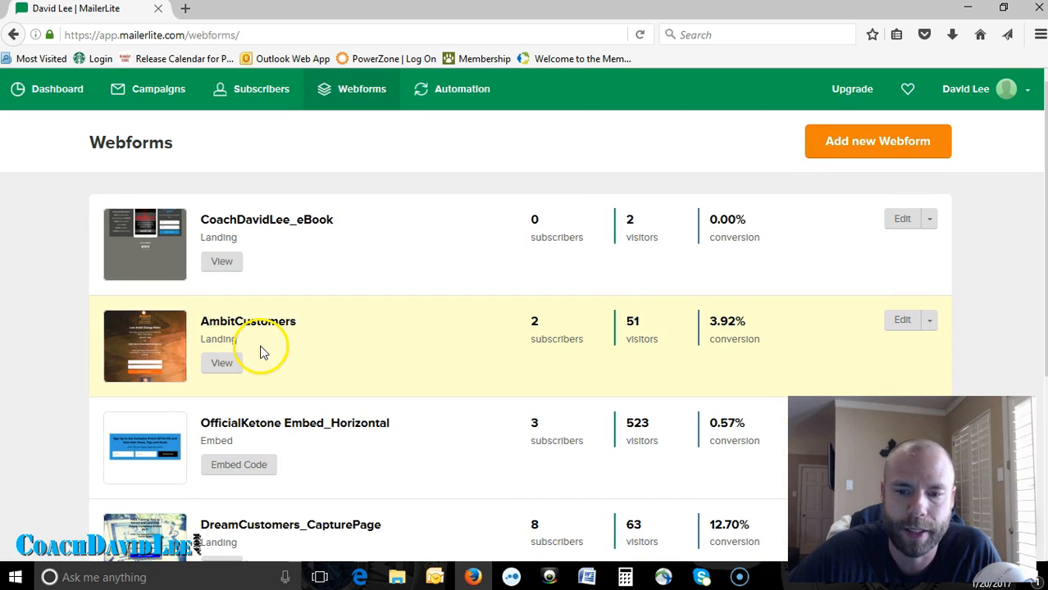
# Create a new webform named "Test" and continue to the choice of webform type.
pyautogui.click(828, 162)
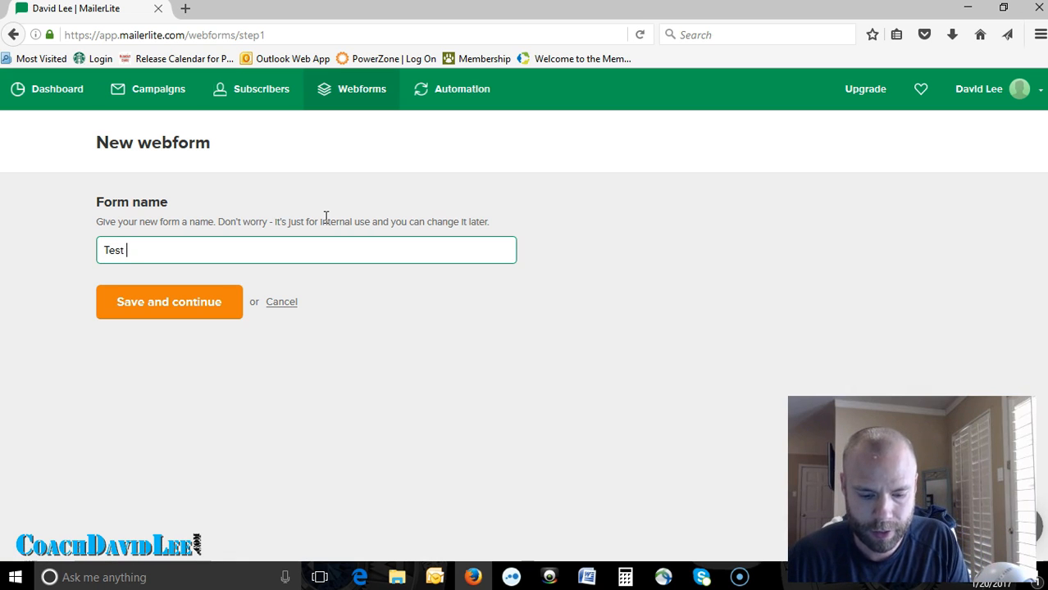
pyautogui.click(224, 305)
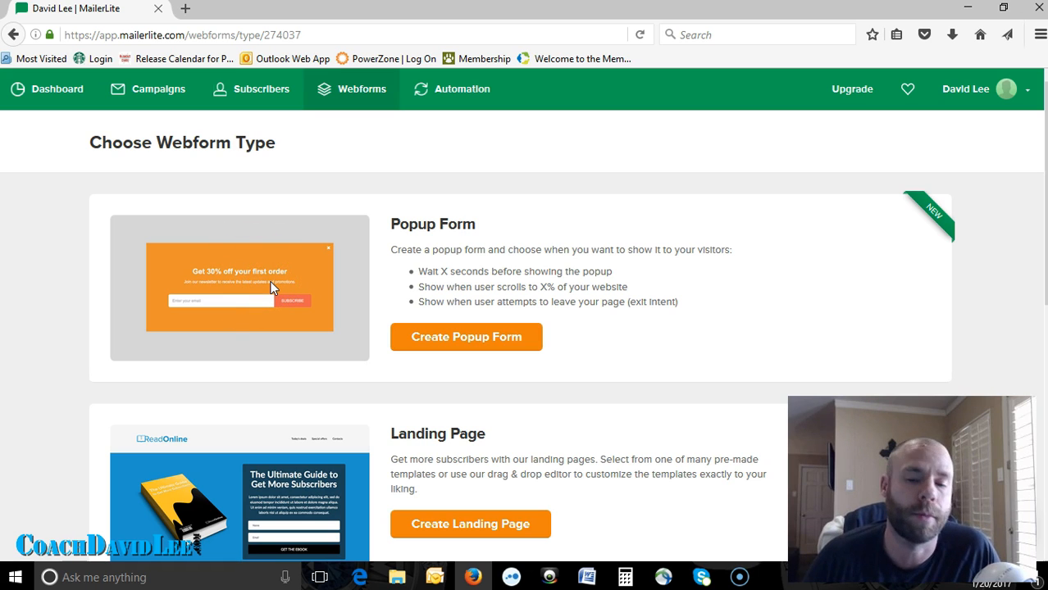
# Examine the available webform types: Popup Form, Landing Page, Embed Form and Subscribe Button.
pyautogui.scroll(-2, 428, 264)
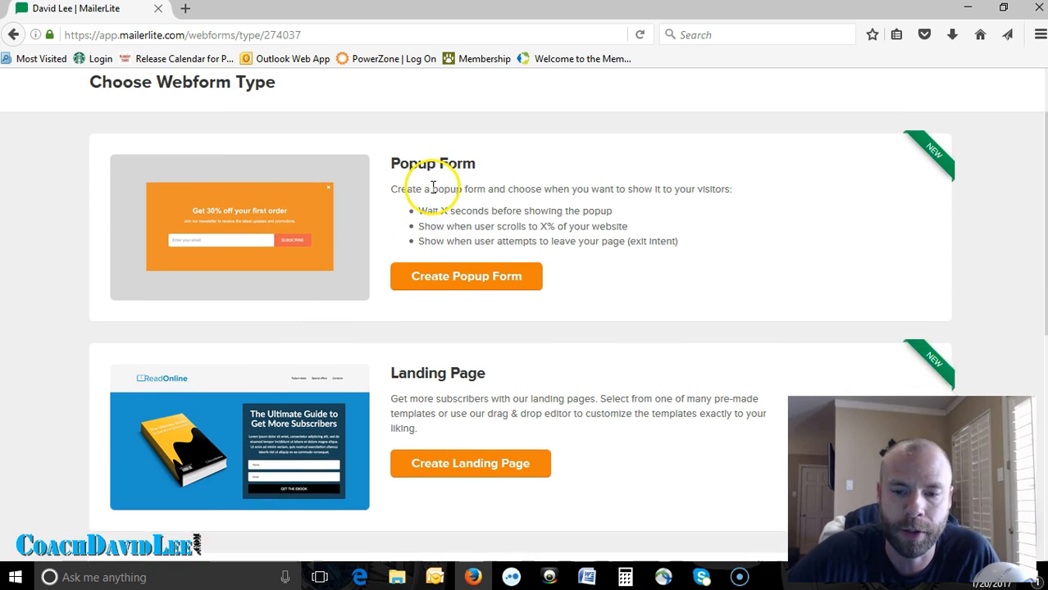
pyautogui.scroll(-4, 446, 197)
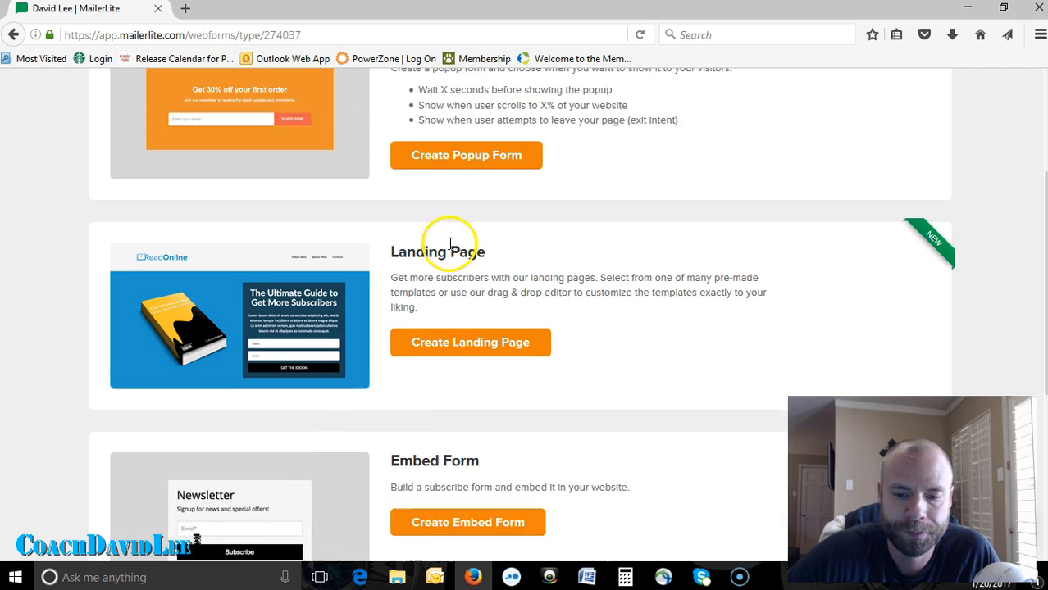
pyautogui.scroll(-4, 456, 281)
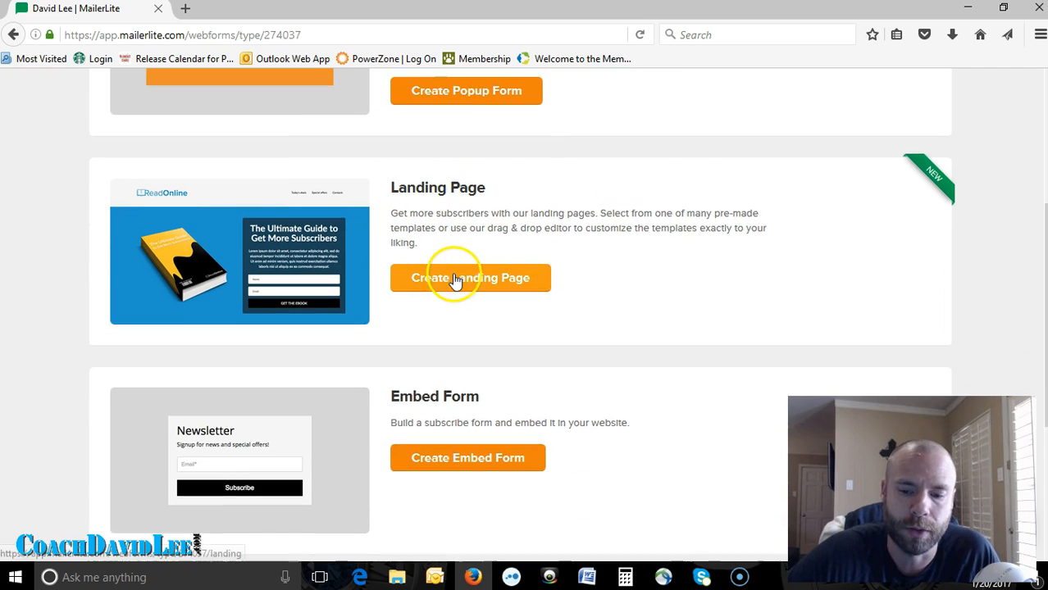
pyautogui.scroll(-2, 449, 196)
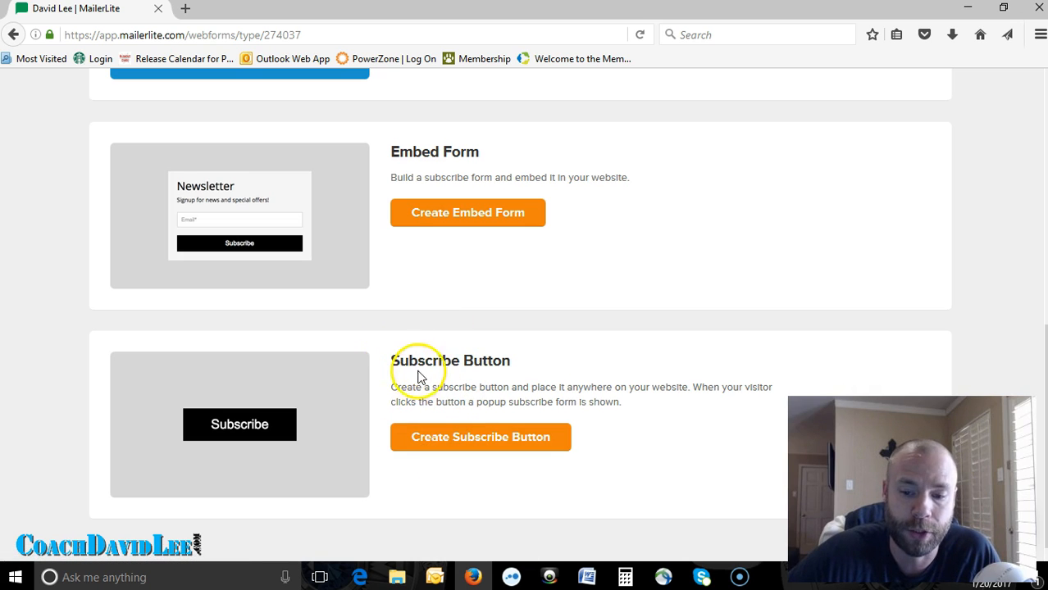
pyautogui.scroll(3, 456, 416)
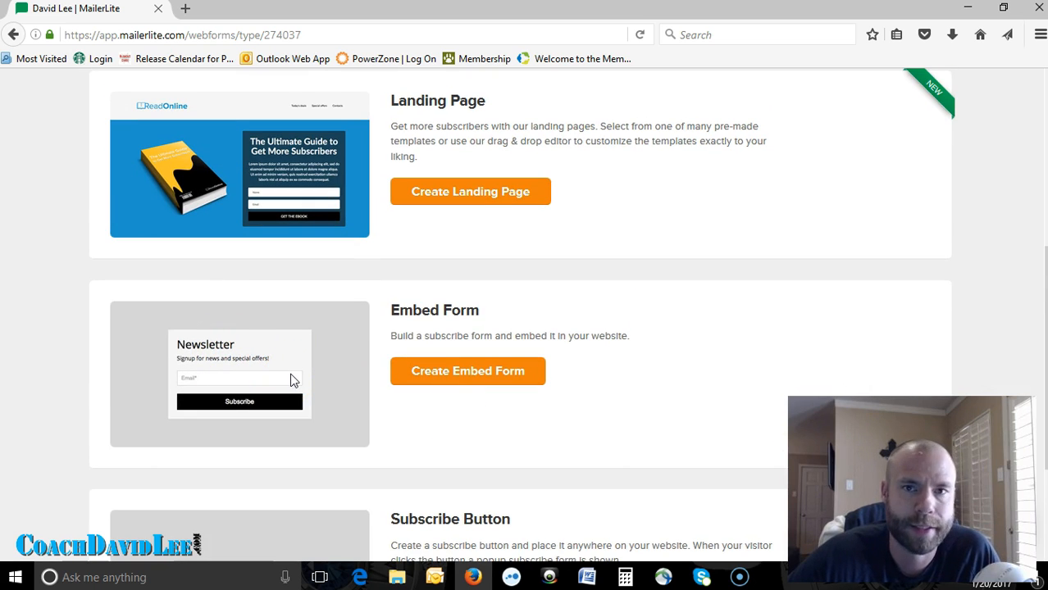
pyautogui.scroll(1, 292, 379)
pyautogui.scroll(-1, 292, 379)
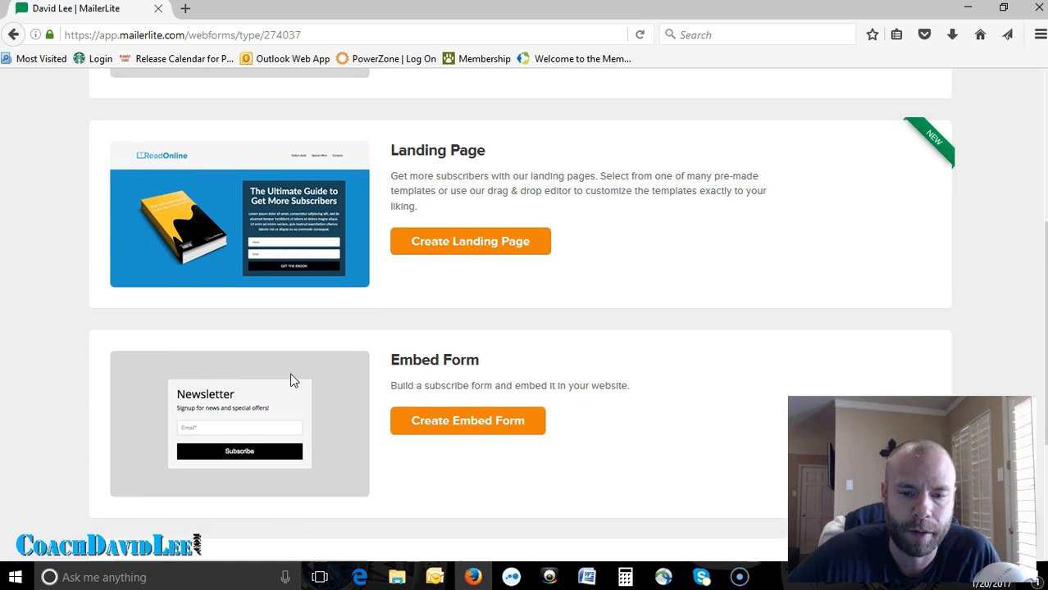
pyautogui.click(143, 330)
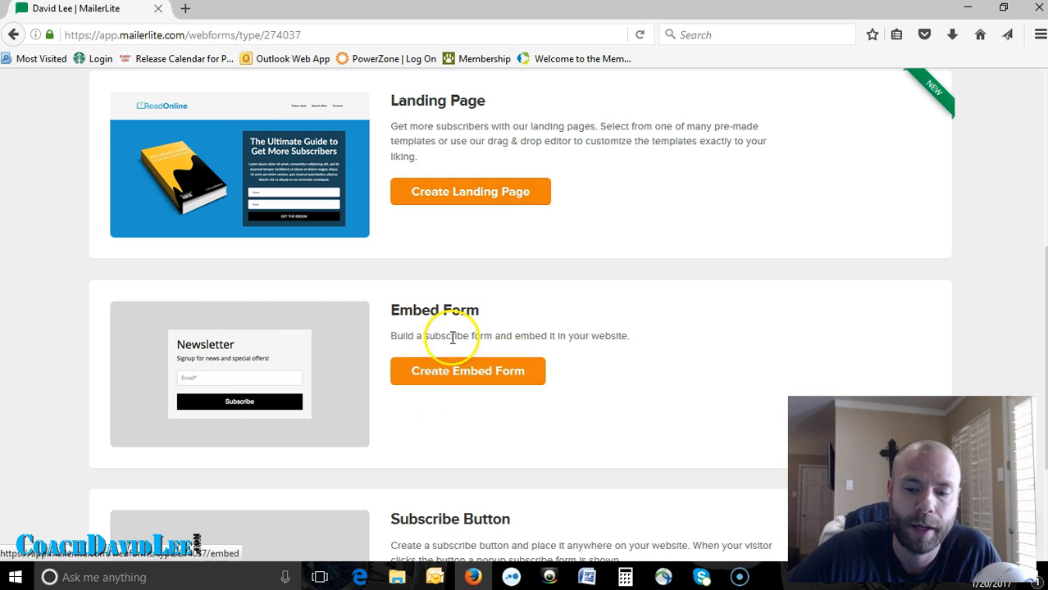
pyautogui.scroll(3, 468, 369)
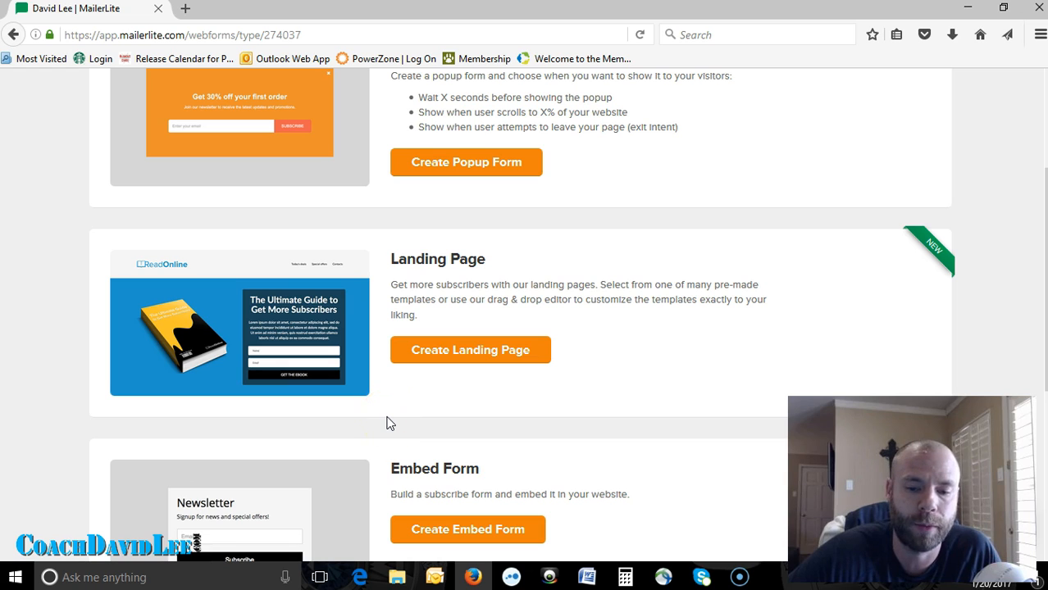
pyautogui.scroll(-2, 389, 423)
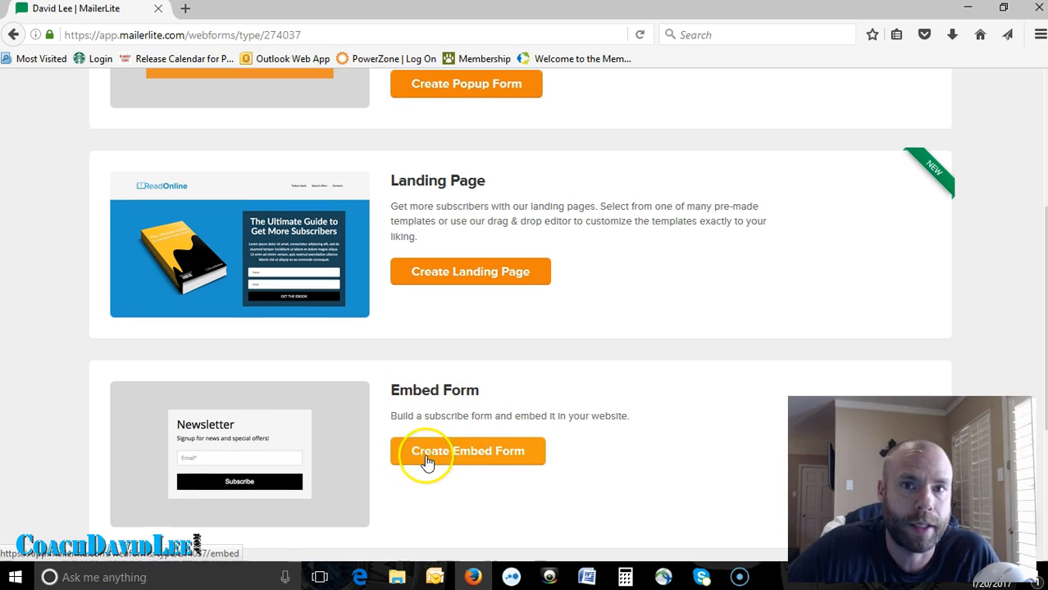
pyautogui.scroll(2, 428, 461)
pyautogui.scroll(2, 425, 459)
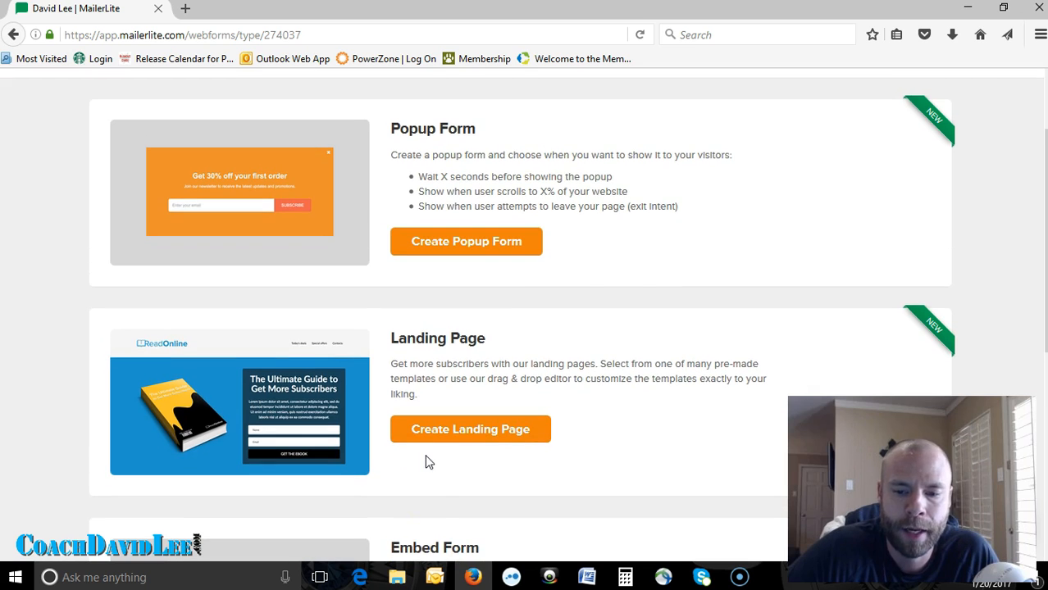
pyautogui.scroll(-4, 344, 354)
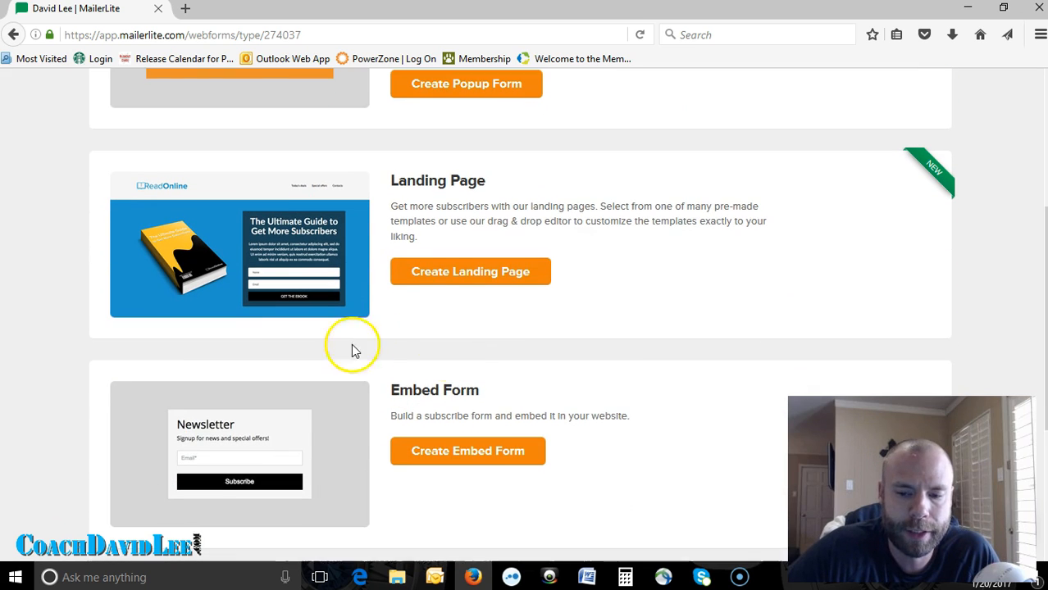
# Choose the Landing Page type and assign only the coaching general group, third in the list, as its subscriber group.
pyautogui.click(430, 278)
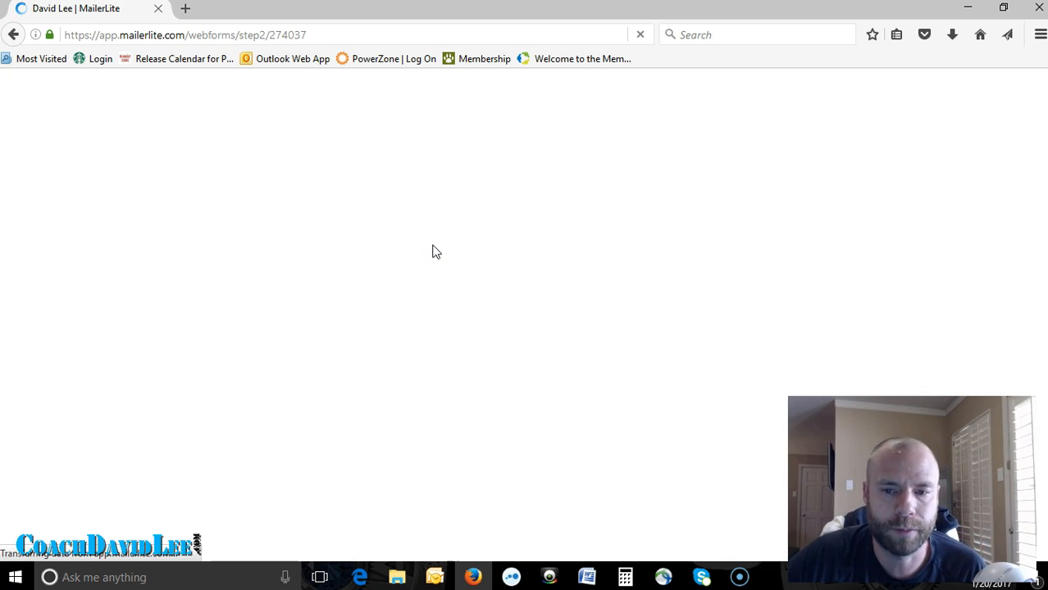
pyautogui.click(444, 332)
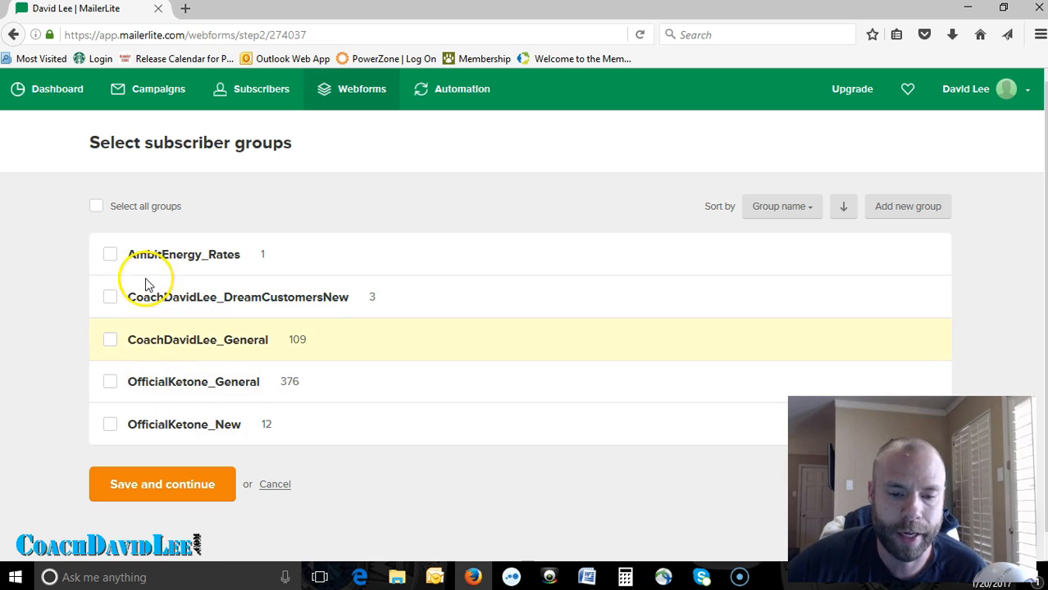
pyautogui.click(110, 340)
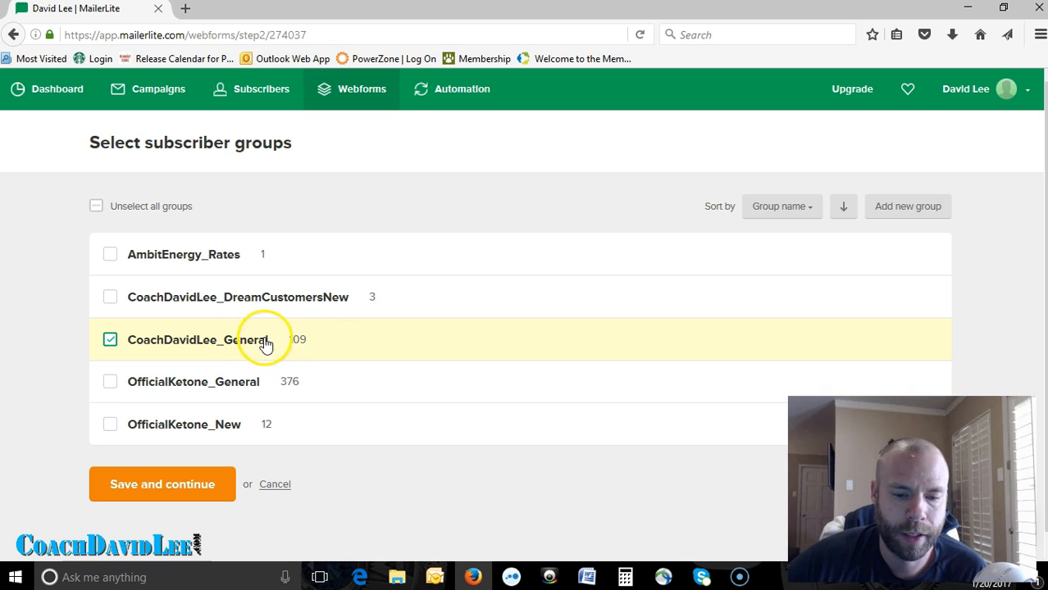
pyautogui.click(110, 384)
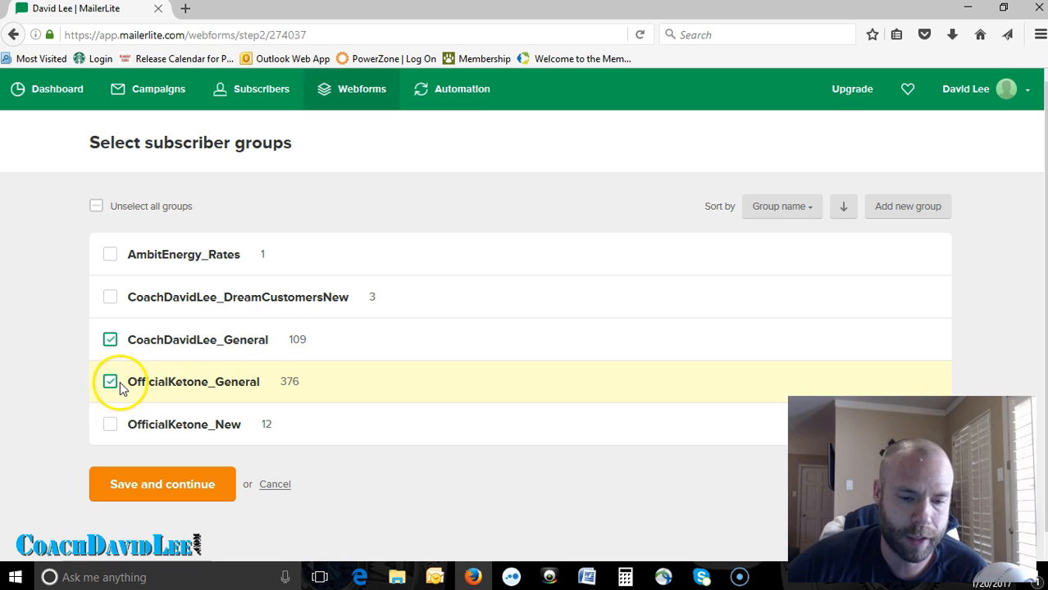
pyautogui.click(111, 384)
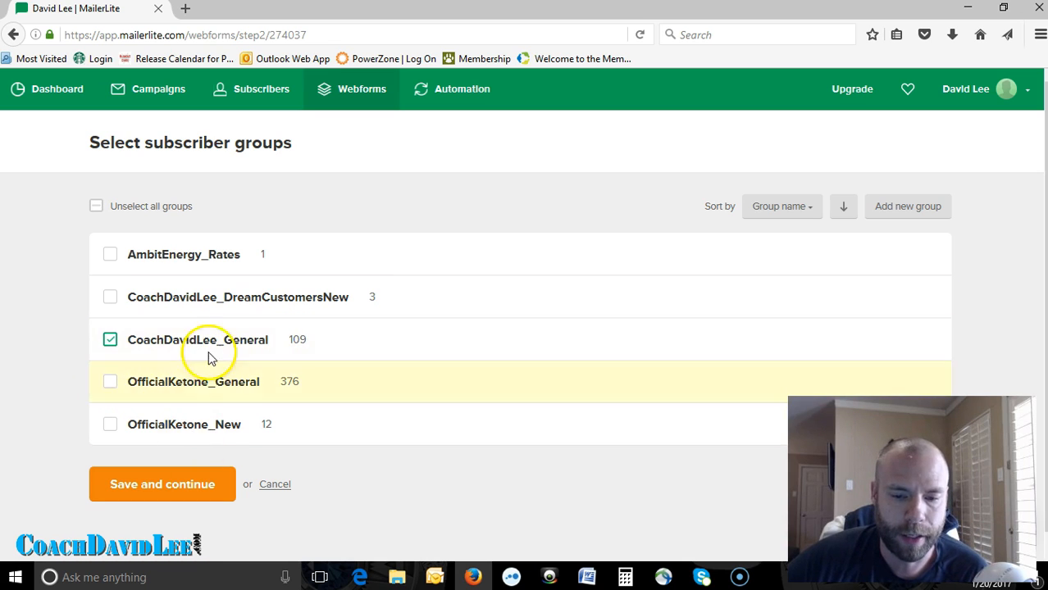
pyautogui.click(152, 489)
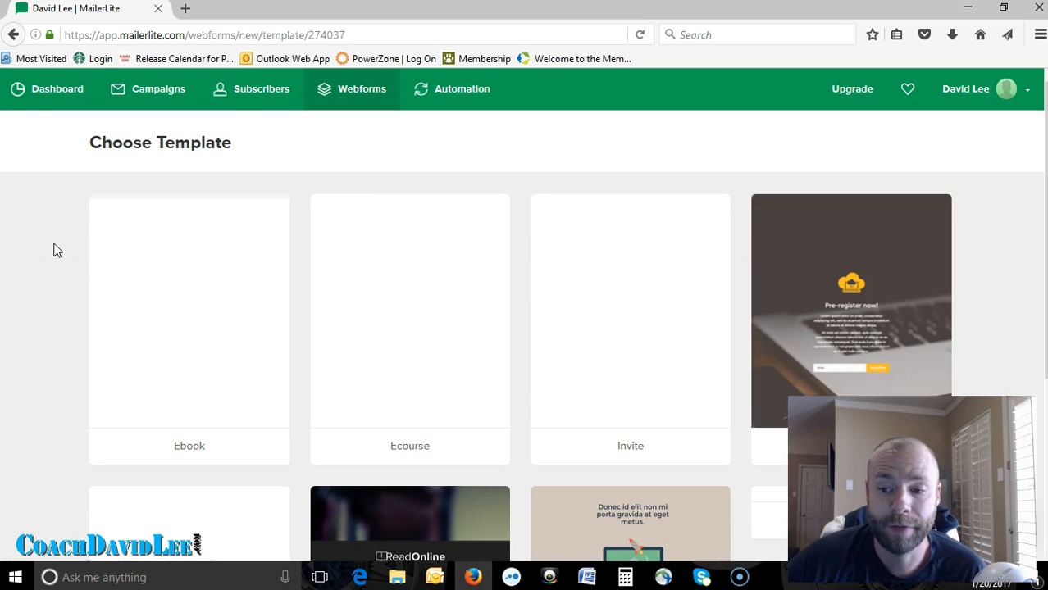
# Look through the landing page templates, including Ebook, Ecourse, Invite, Prelaunch, Webinar, Coming Soon, Lead Generation and Product.
pyautogui.scroll(-4, 792, 332)
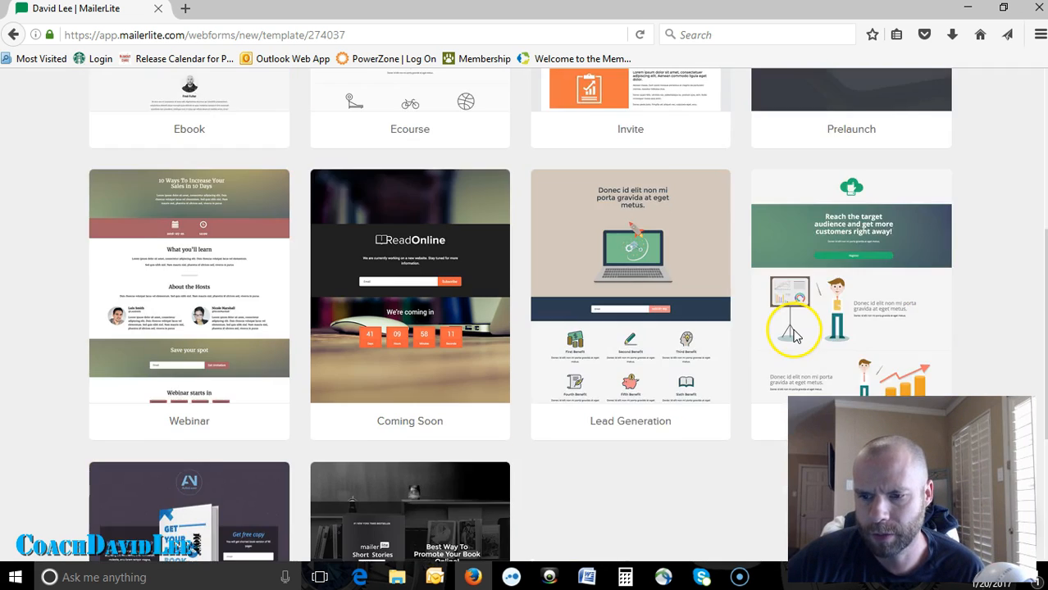
pyautogui.scroll(-2, 794, 332)
pyautogui.scroll(2, 410, 387)
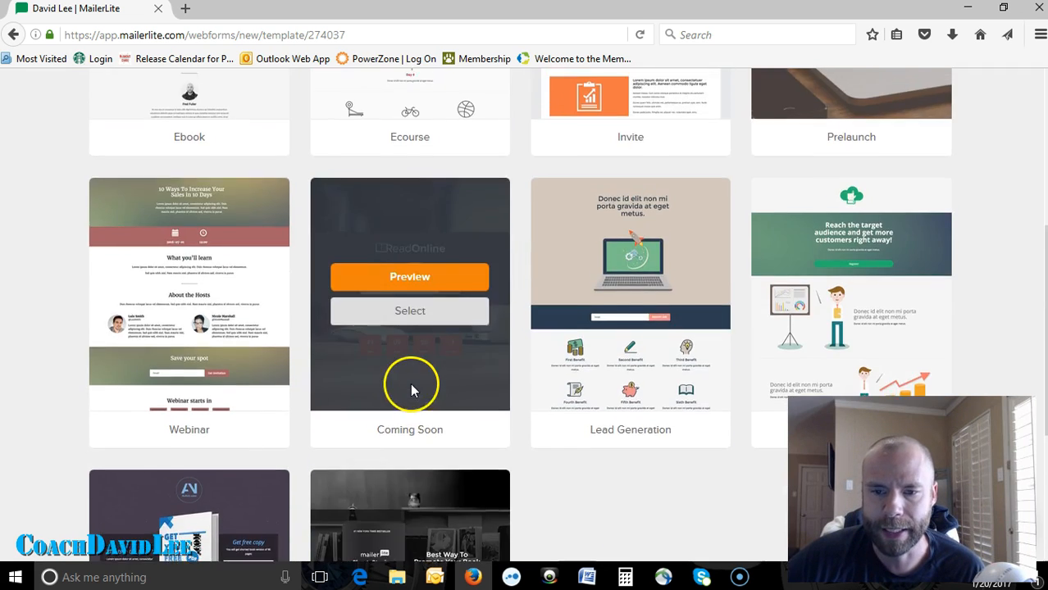
pyautogui.scroll(3, 410, 383)
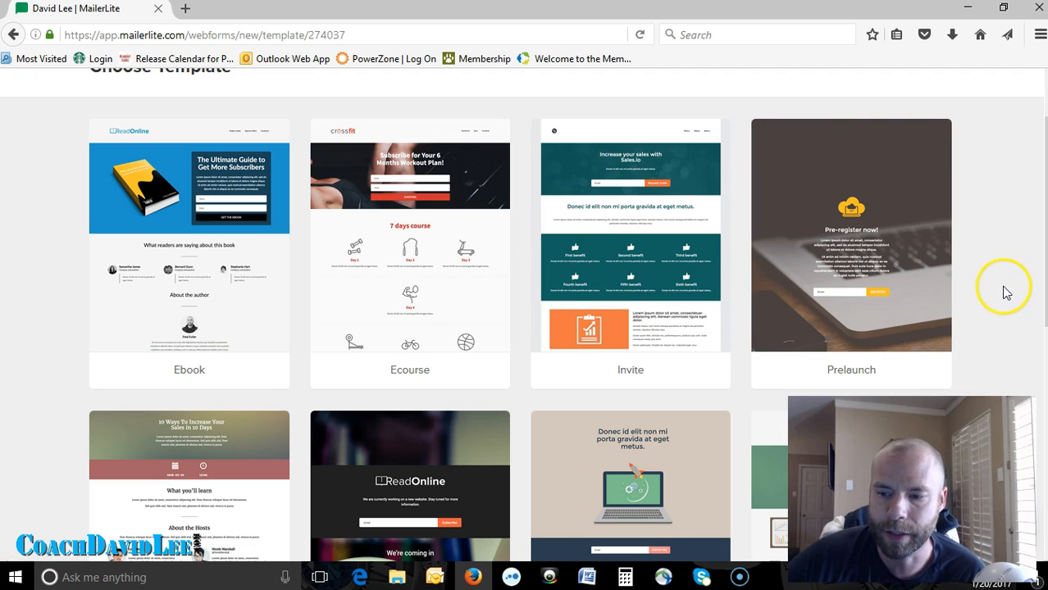
pyautogui.scroll(-2, 1015, 253)
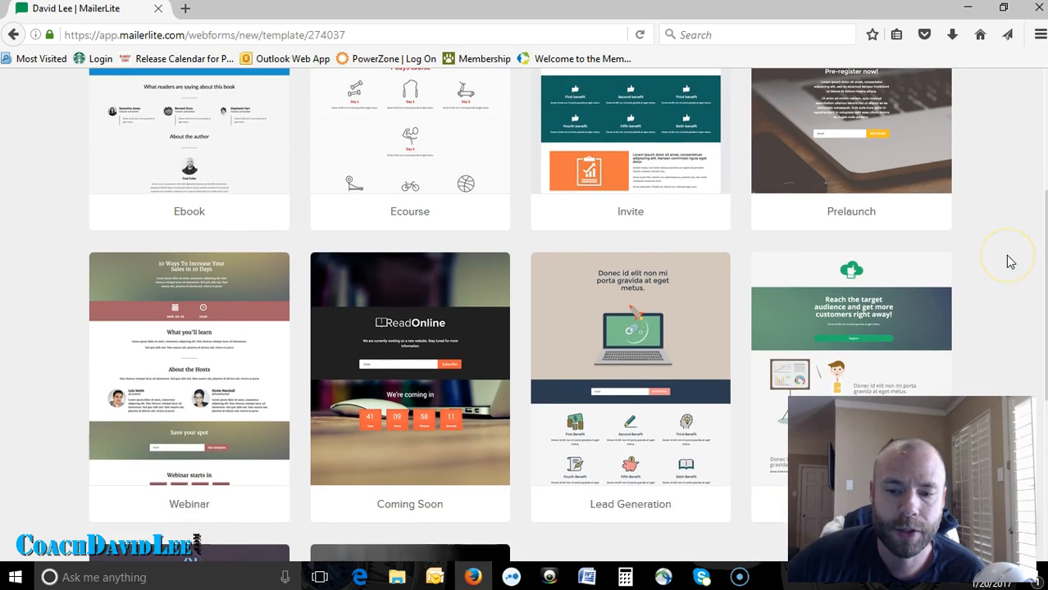
pyautogui.scroll(-2, 1010, 261)
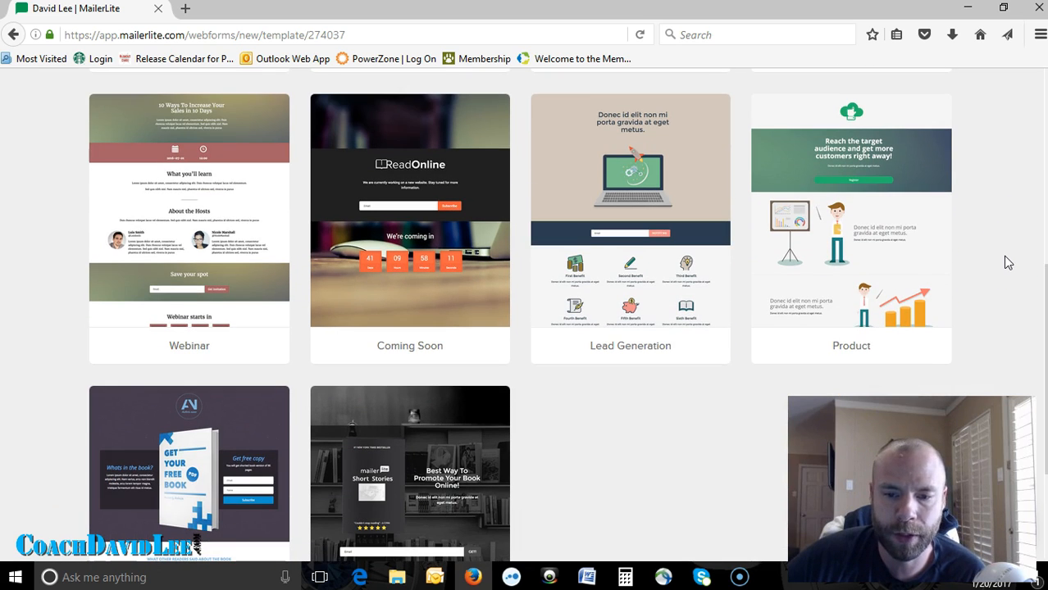
pyautogui.click(984, 265)
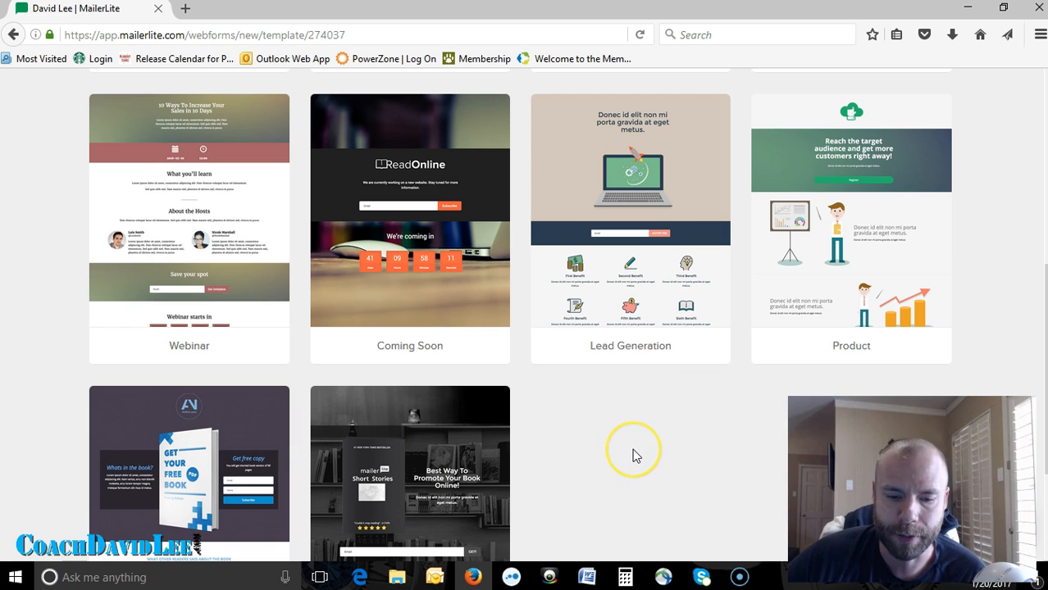
pyautogui.scroll(-1, 632, 448)
pyautogui.scroll(2, 634, 451)
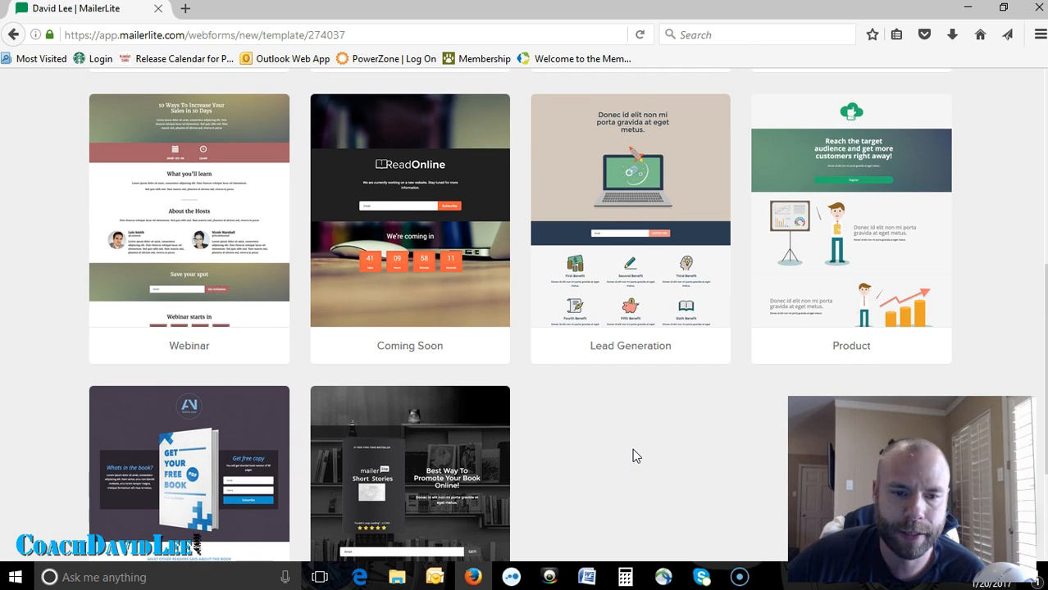
pyautogui.scroll(3, 632, 448)
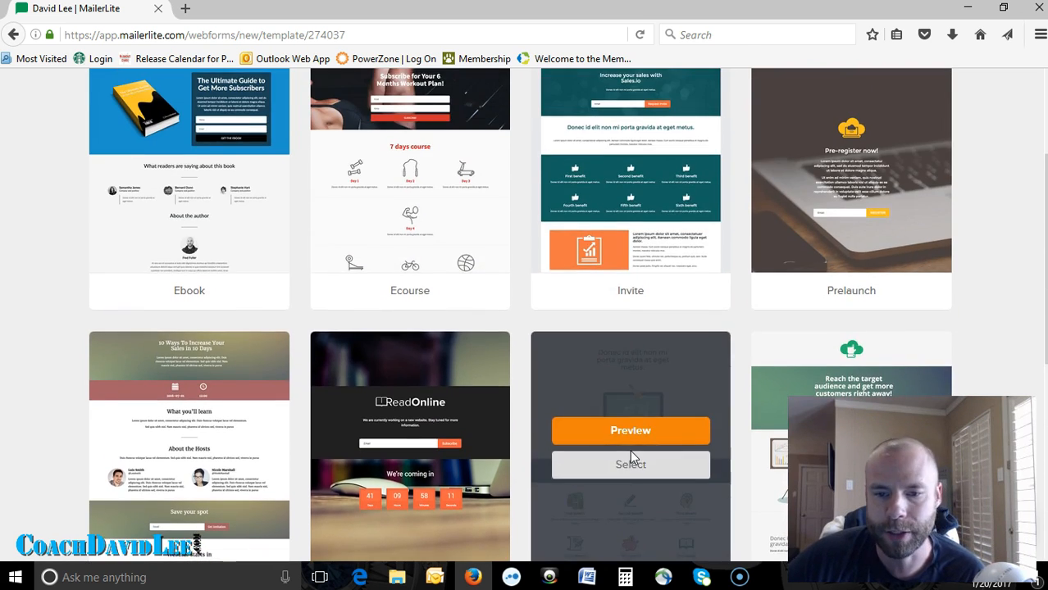
pyautogui.scroll(2, 630, 457)
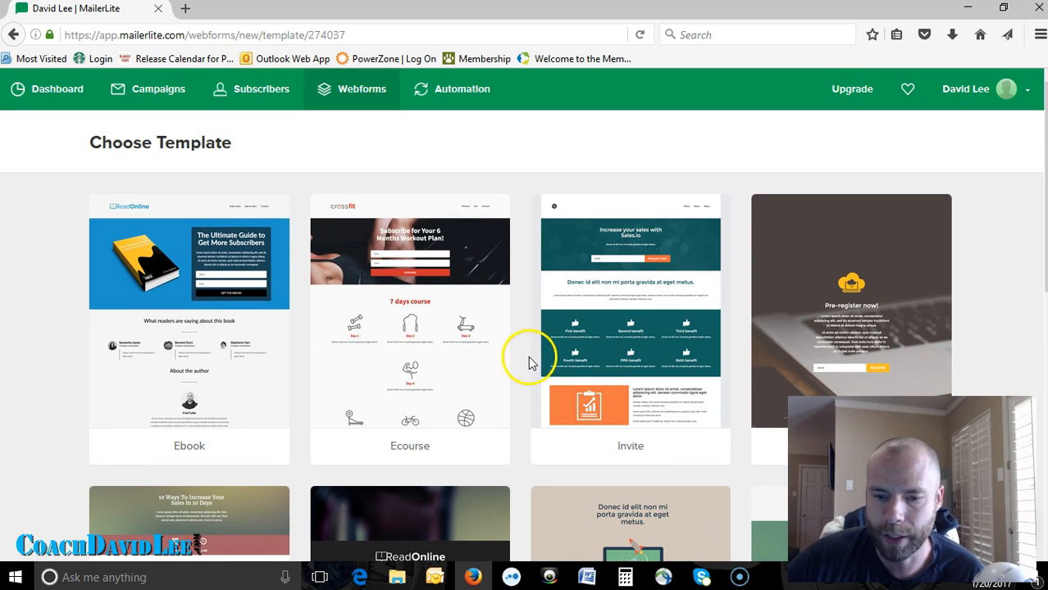
pyautogui.moveTo(398, 286)
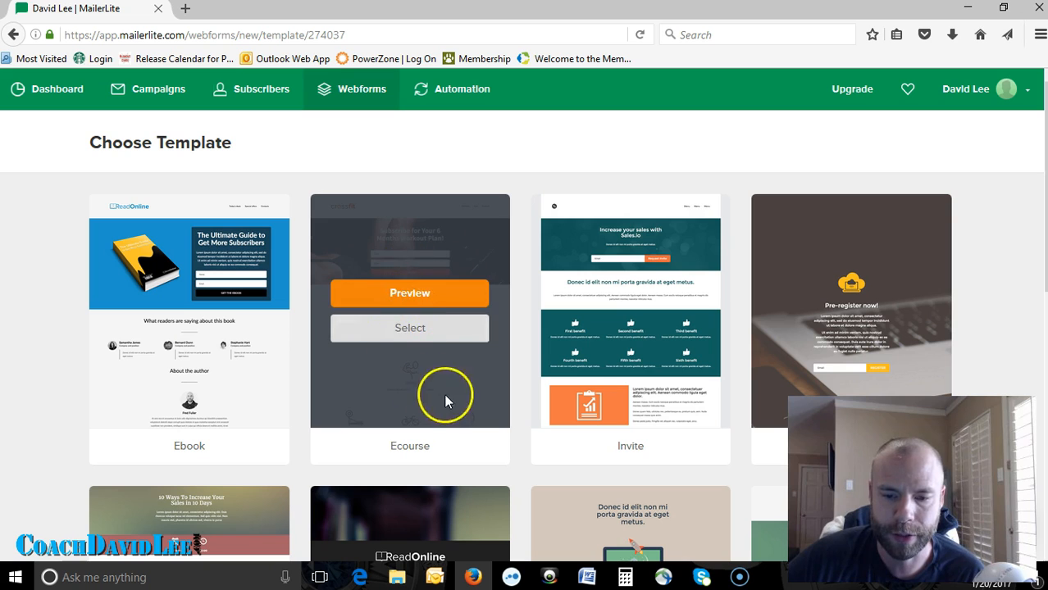
# Start the landing page from the Ecourse template.
pyautogui.click(410, 329)
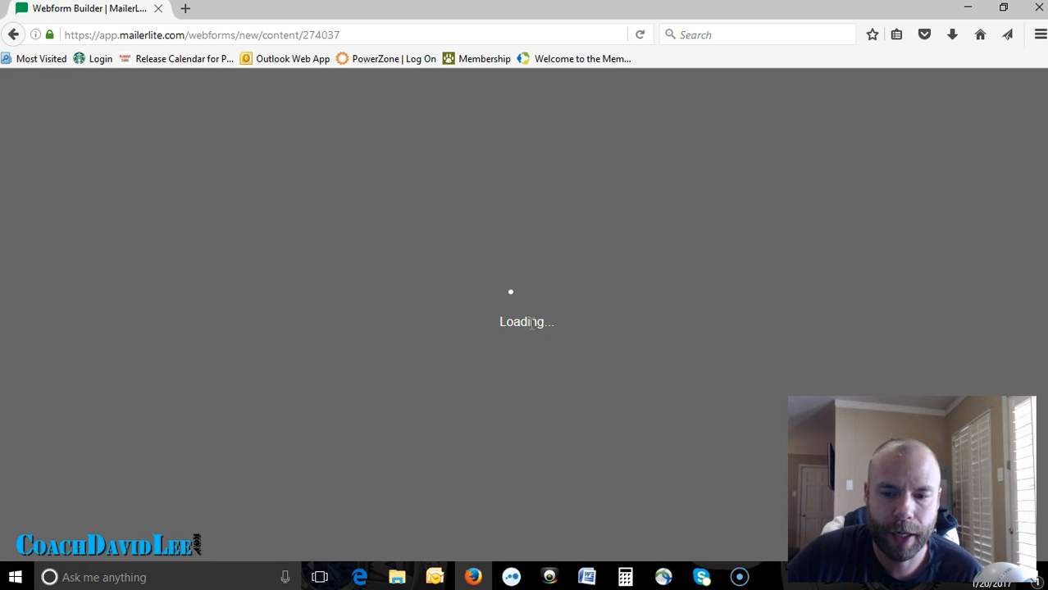
pyautogui.click(516, 330)
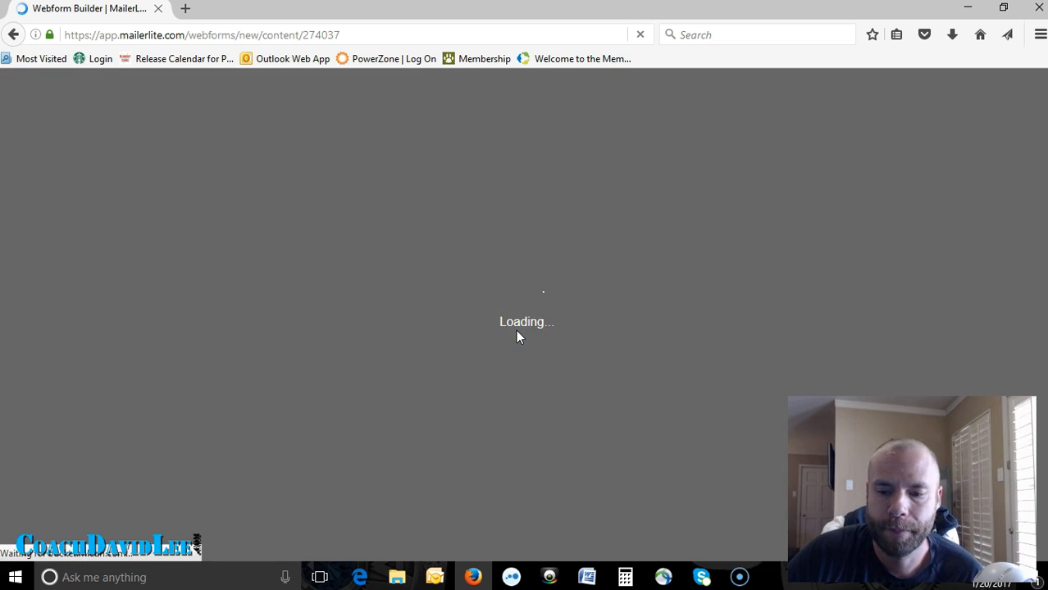
pyautogui.click(527, 340)
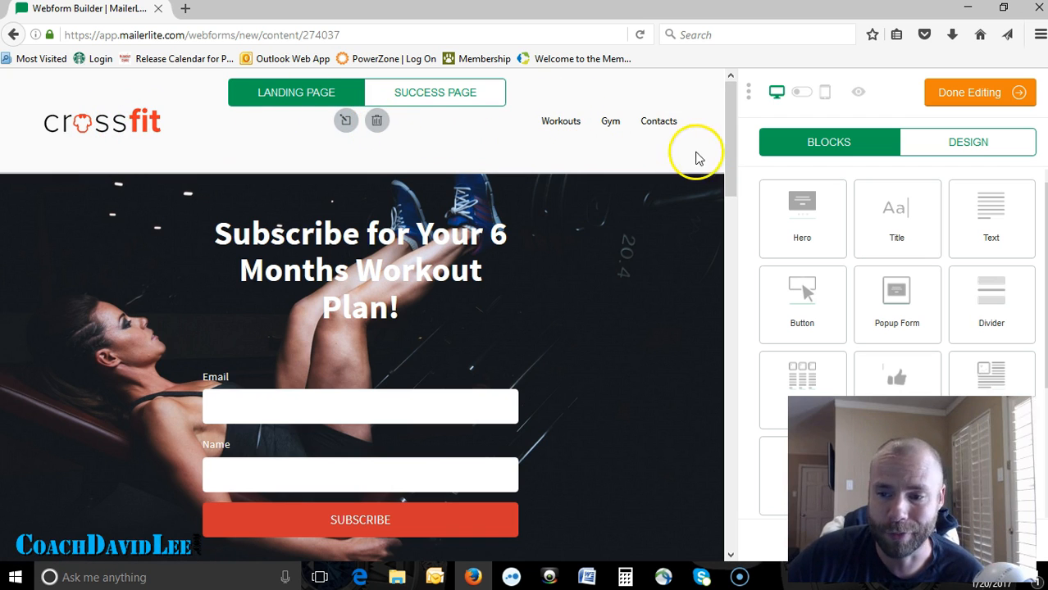
# Open the design settings of the "Subscribe for Your 6 Months Workout Plan!" webform block and remove its Hero background image.
pyautogui.moveTo(730, 117)
pyautogui.mouseDown()
pyautogui.moveTo(730, 142)
pyautogui.moveTo(733, 132)
pyautogui.mouseUp()
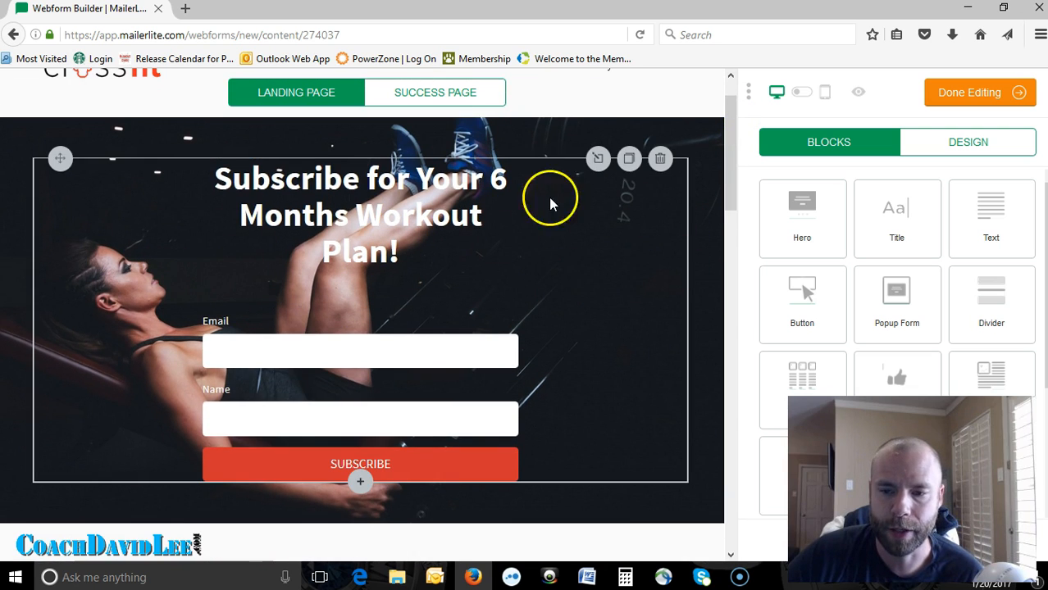
pyautogui.click(598, 162)
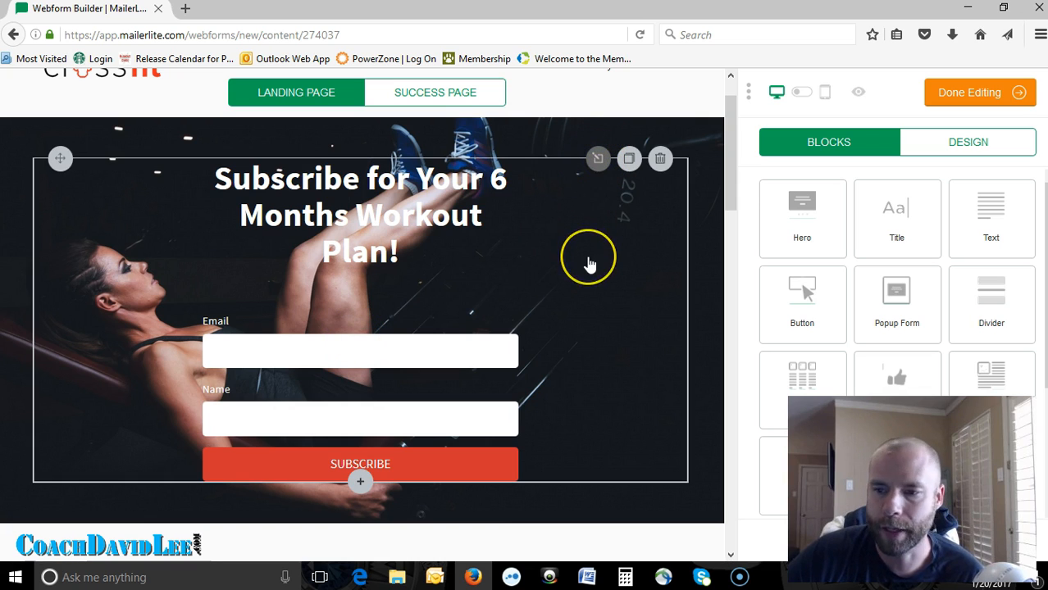
pyautogui.click(683, 293)
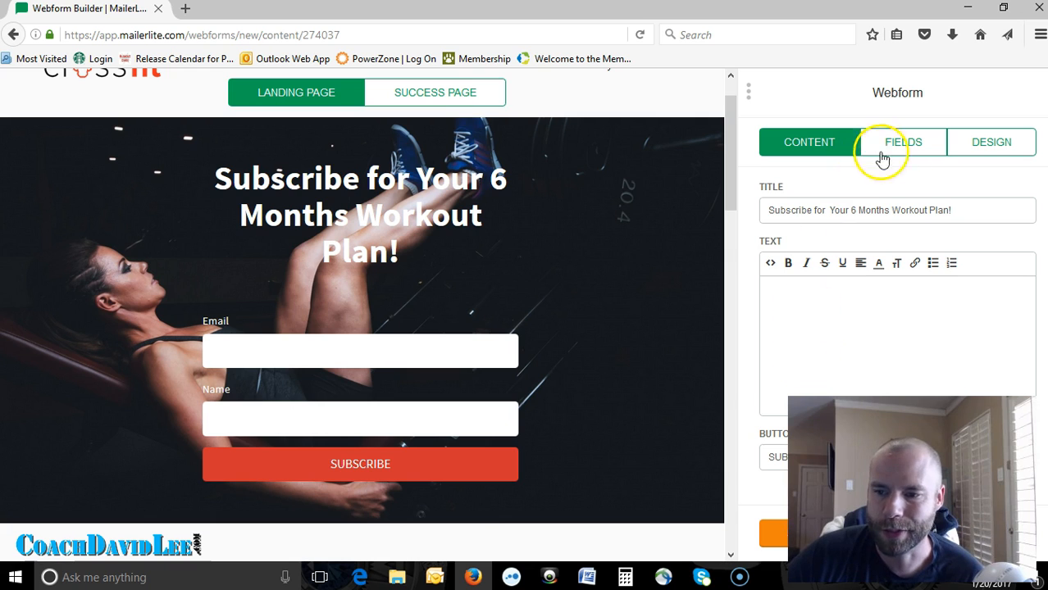
pyautogui.click(980, 144)
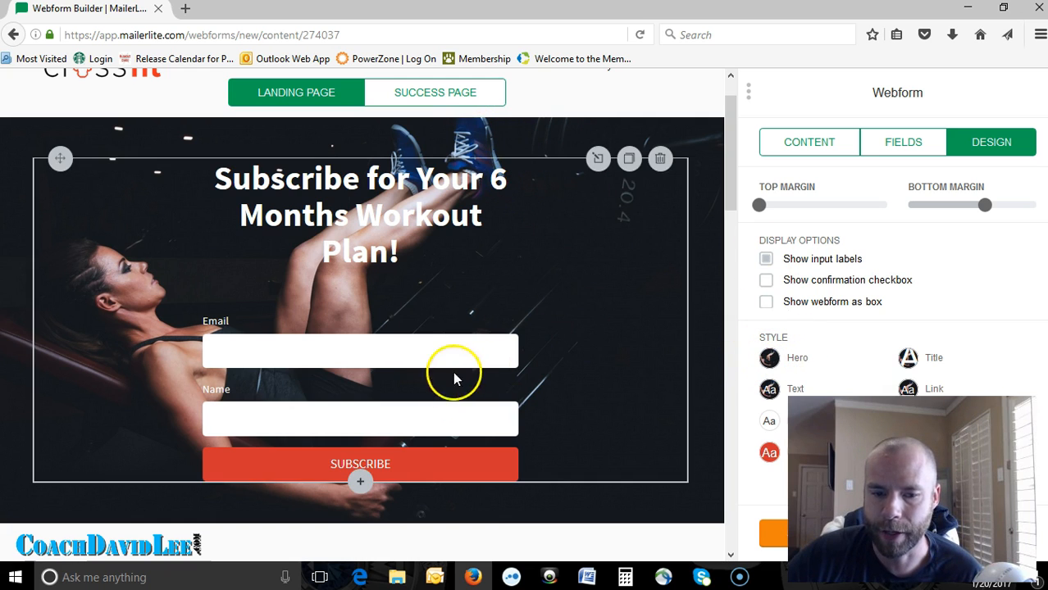
pyautogui.click(770, 361)
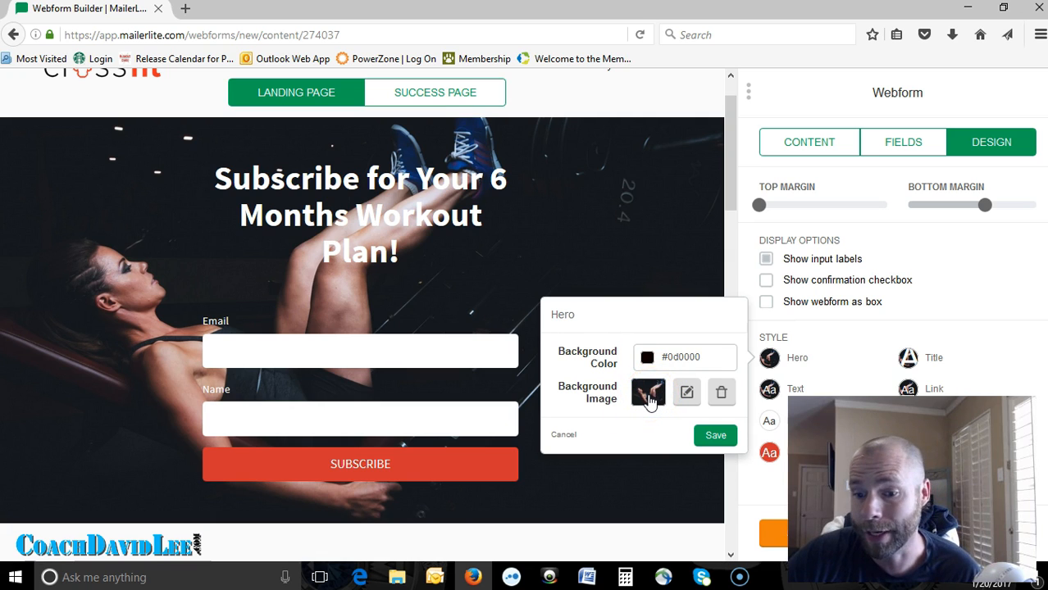
pyautogui.click(721, 395)
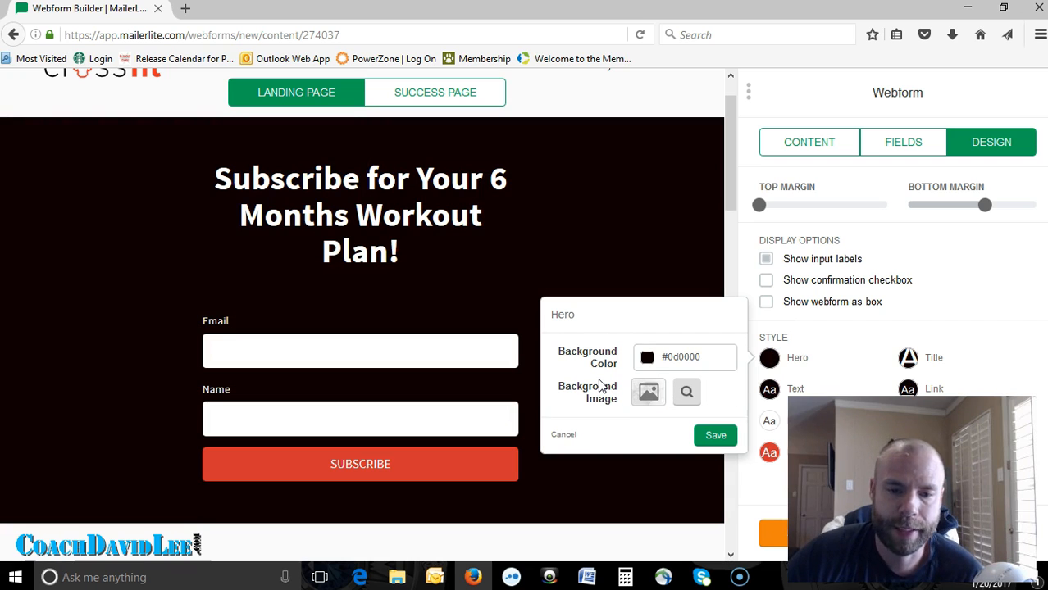
# Set the Hero background color to orange #ff6319, save it, and check the webform's content and field settings.
pyautogui.click(647, 361)
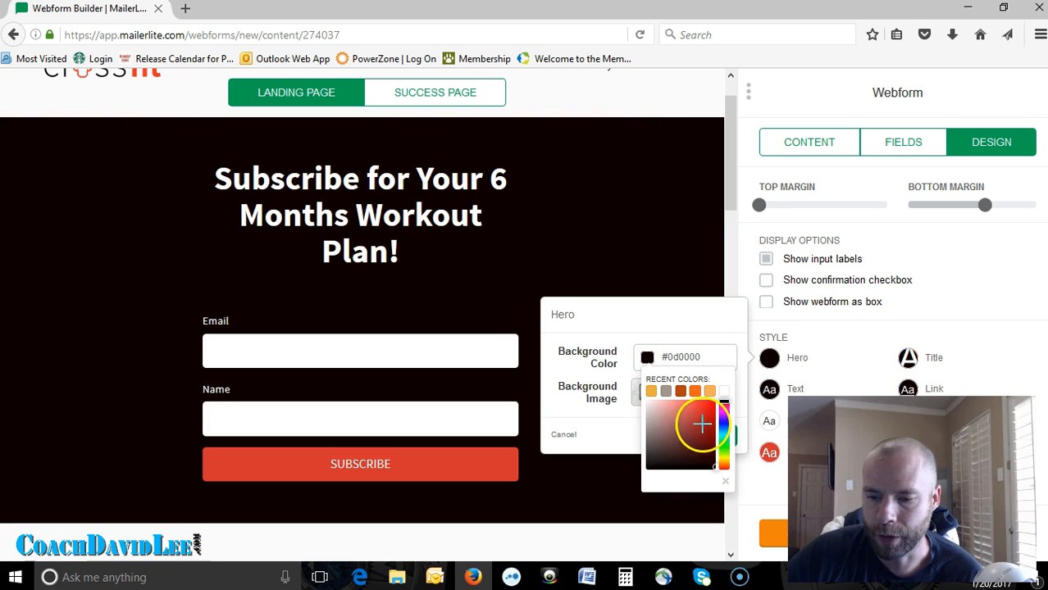
pyautogui.click(691, 427)
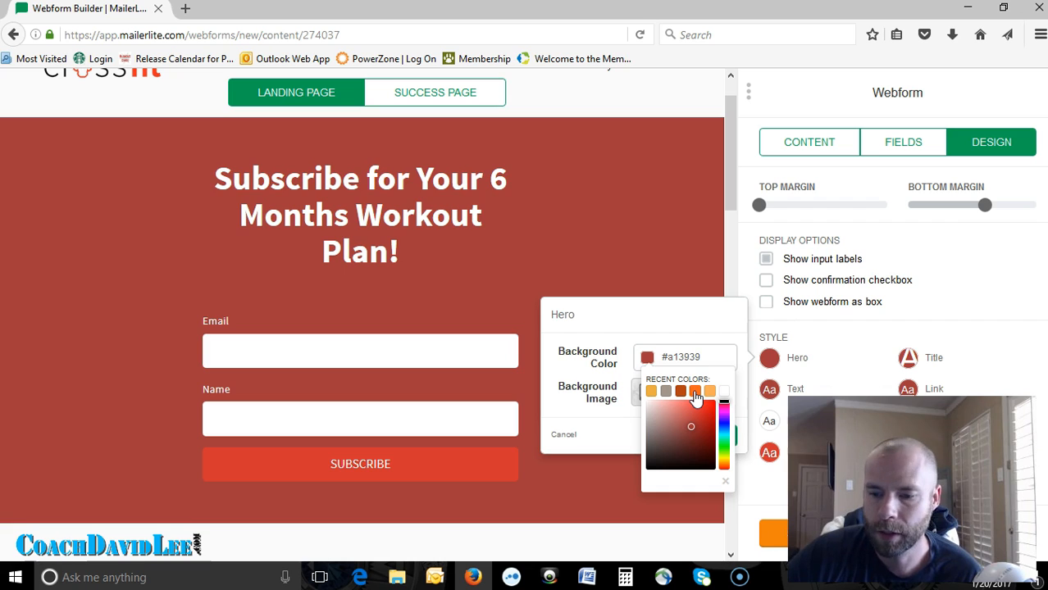
pyautogui.click(695, 392)
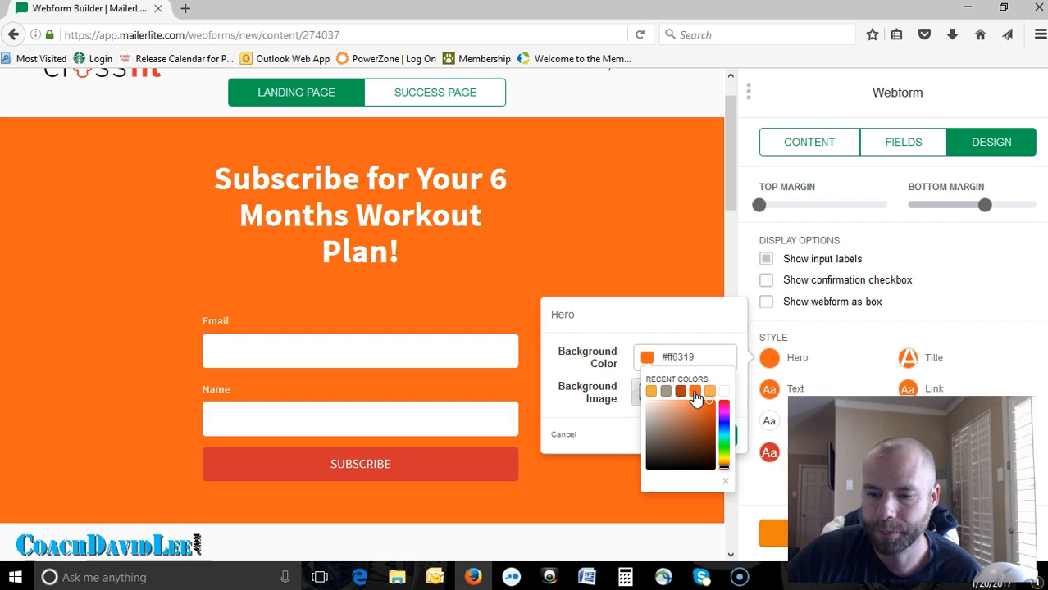
pyautogui.click(608, 437)
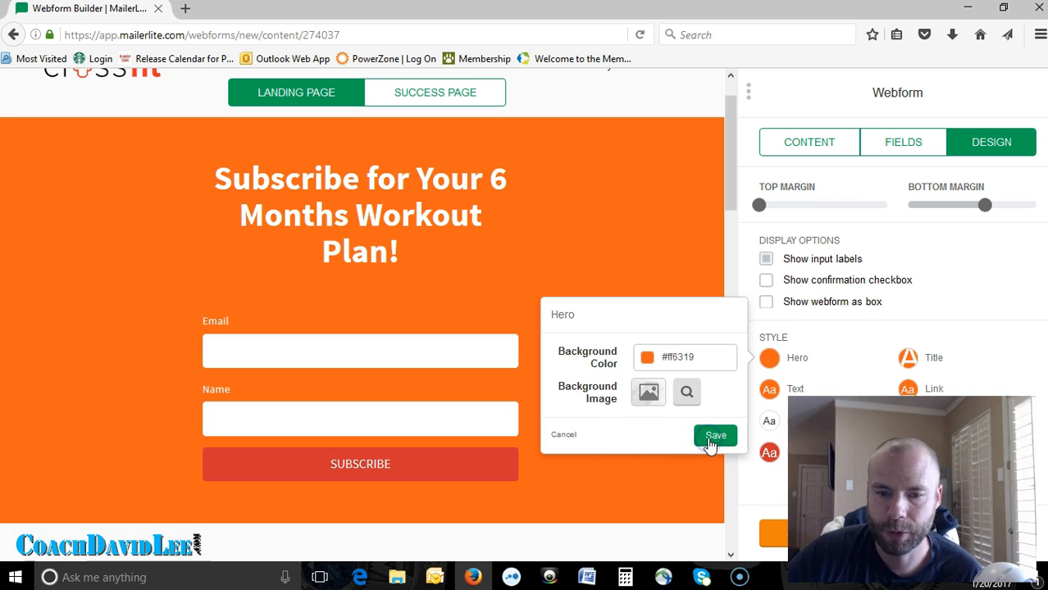
pyautogui.click(716, 436)
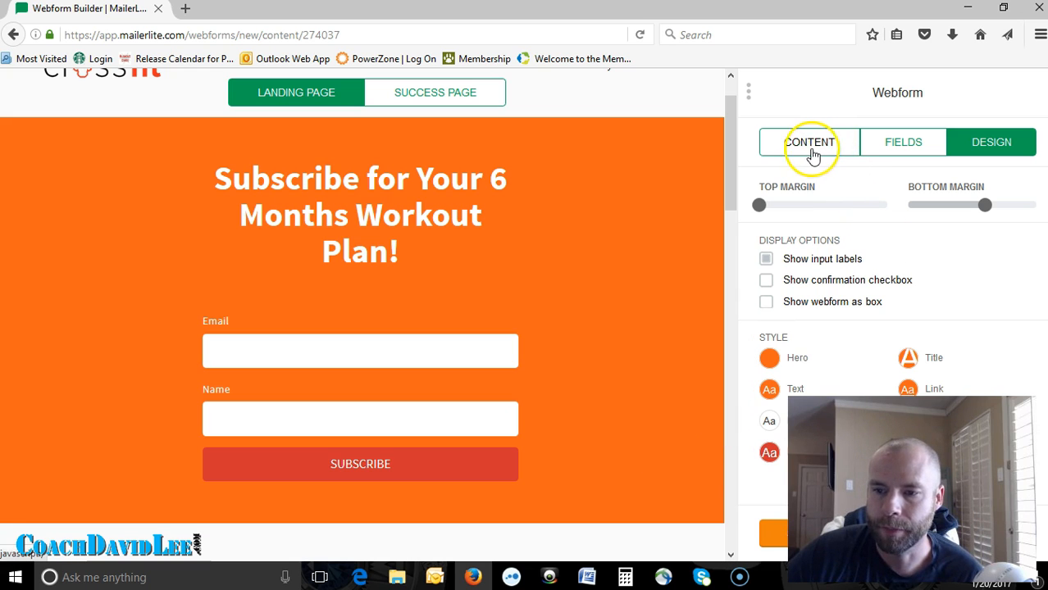
pyautogui.click(777, 144)
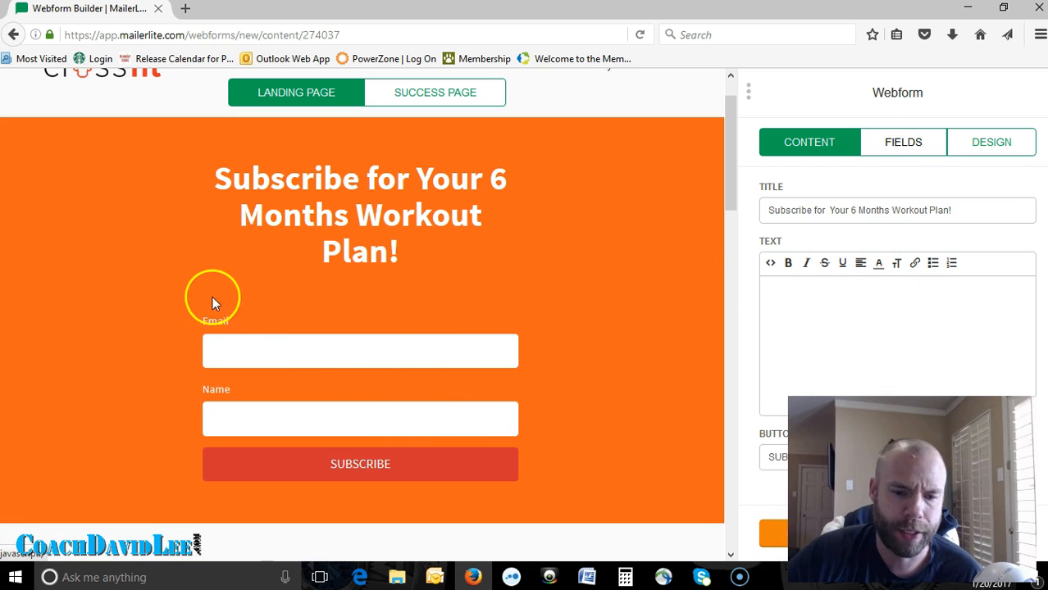
pyautogui.click(221, 340)
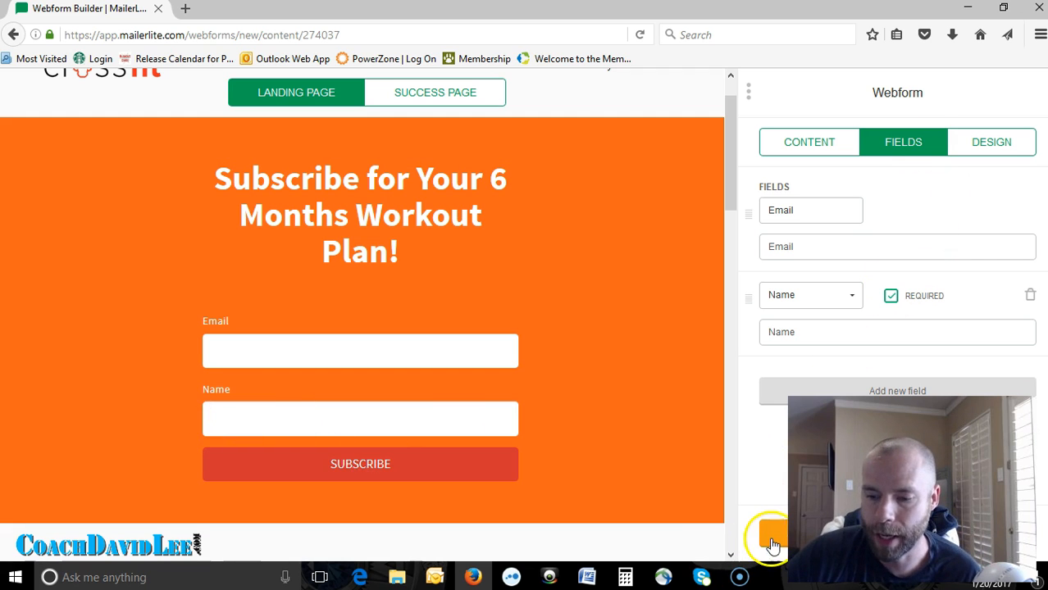
# Look through the landing page's remaining sections, from the 7 days course to the footer, and the available content blocks.
pyautogui.moveTo(731, 112); pyautogui.dragTo(735, 225)
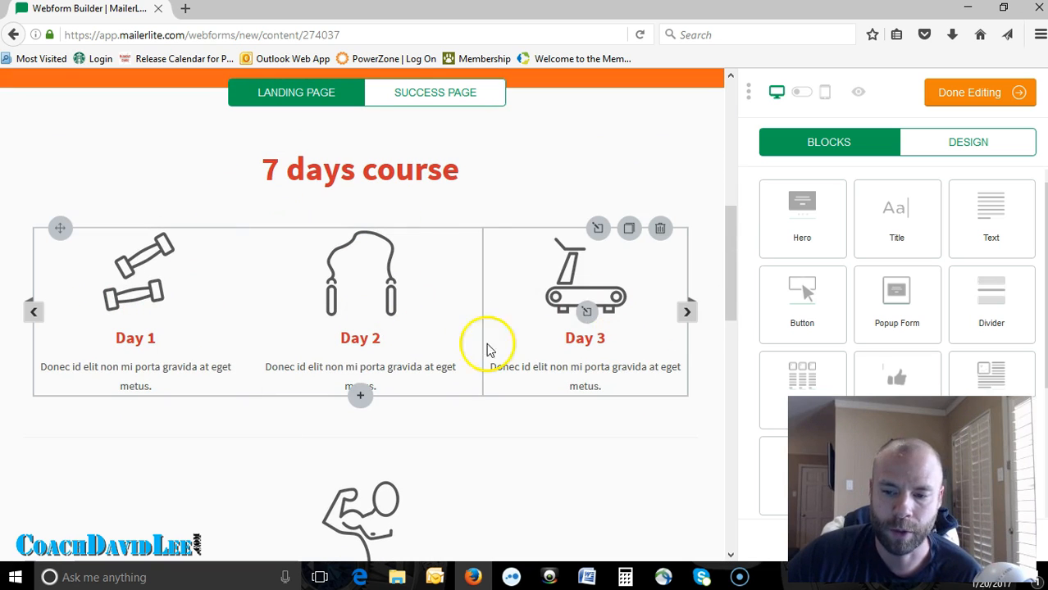
pyautogui.moveTo(729, 276); pyautogui.dragTo(738, 265)
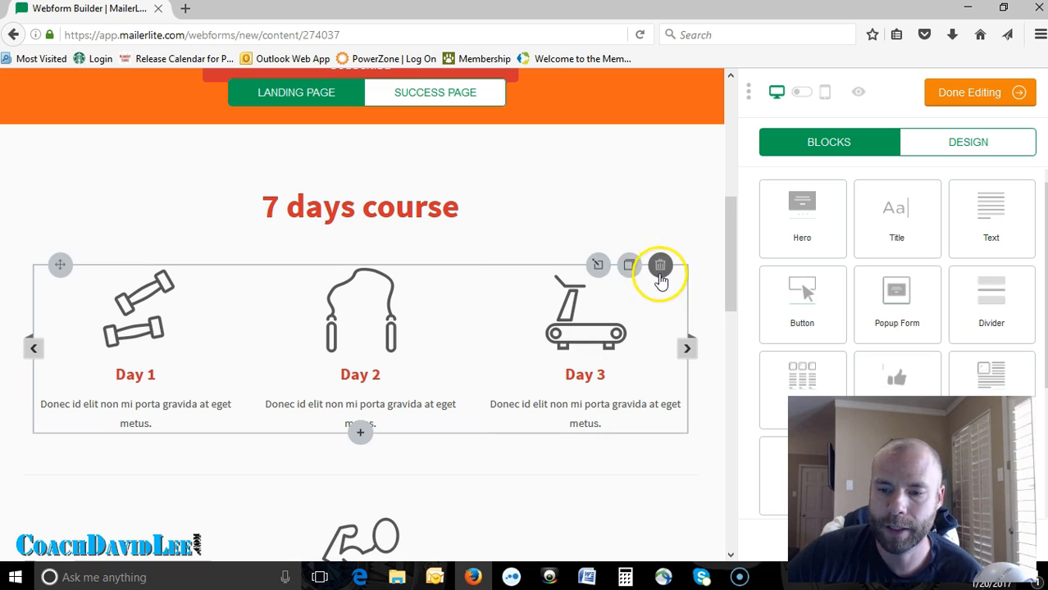
pyautogui.moveTo(734, 254); pyautogui.dragTo(731, 239)
pyautogui.scroll(-1, 812, 279)
pyautogui.scroll(-3, 815, 281)
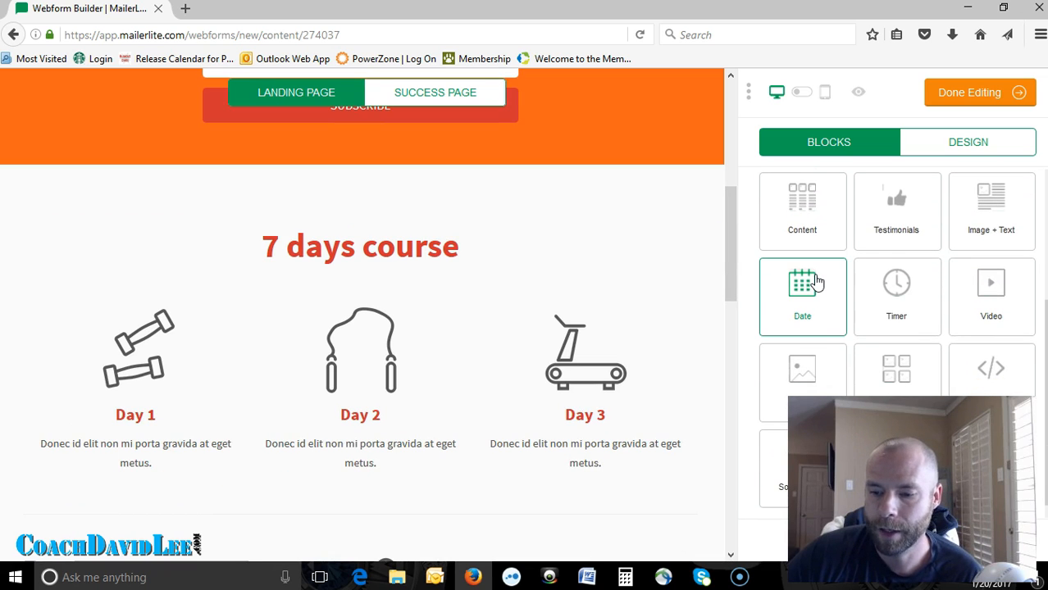
pyautogui.scroll(4, 815, 281)
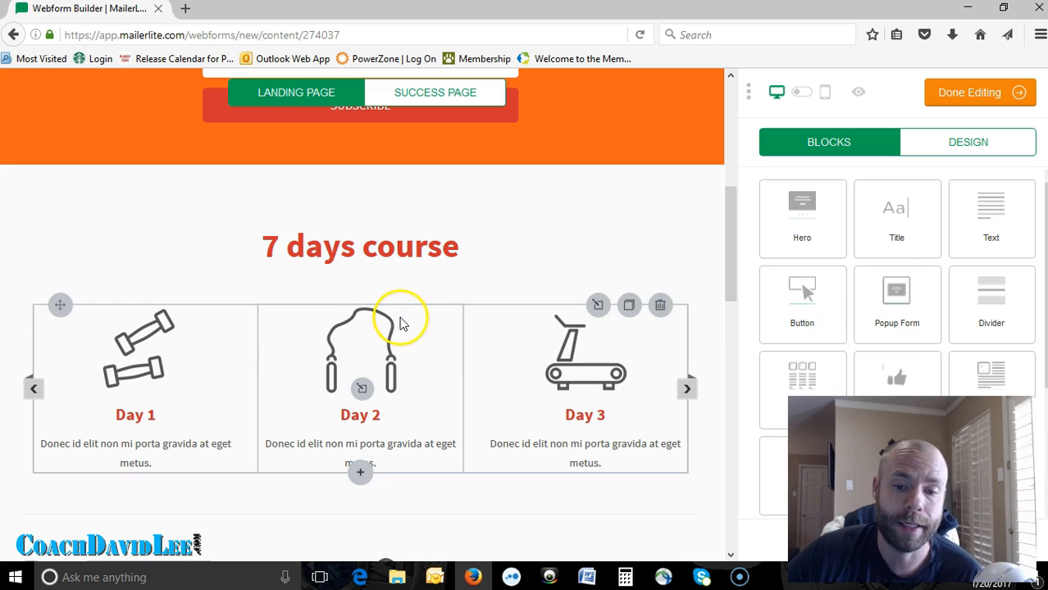
pyautogui.moveTo(733, 228); pyautogui.dragTo(726, 441)
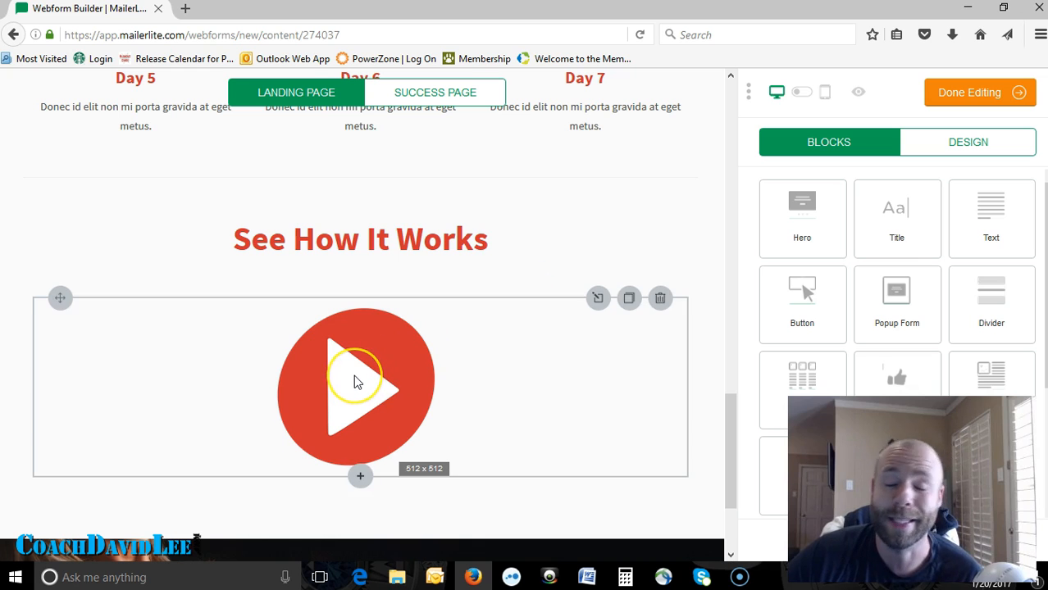
pyautogui.scroll(-3, 367, 335)
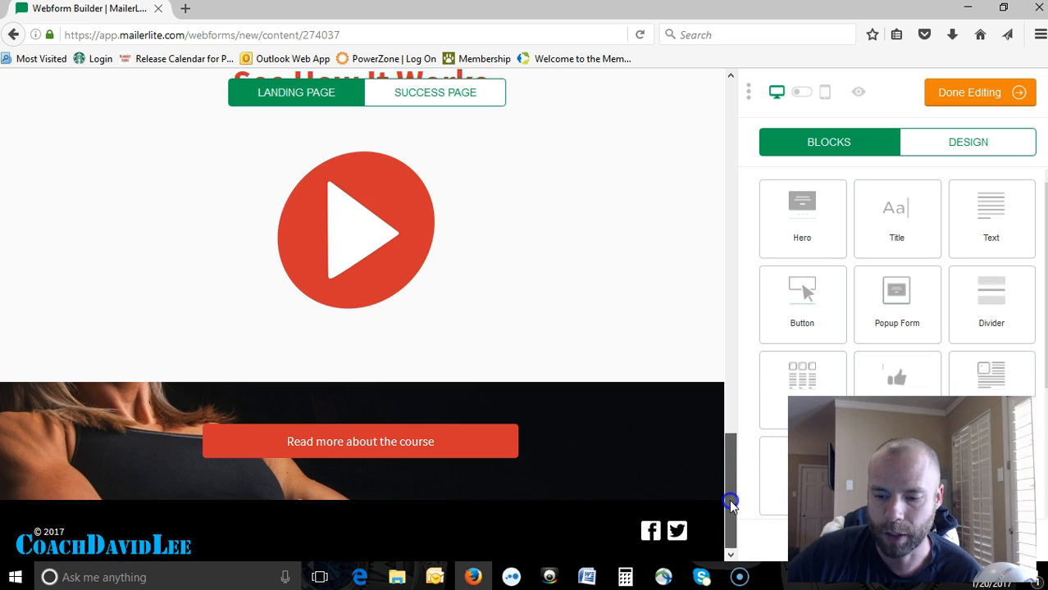
pyautogui.moveTo(722, 519); pyautogui.dragTo(697, 196)
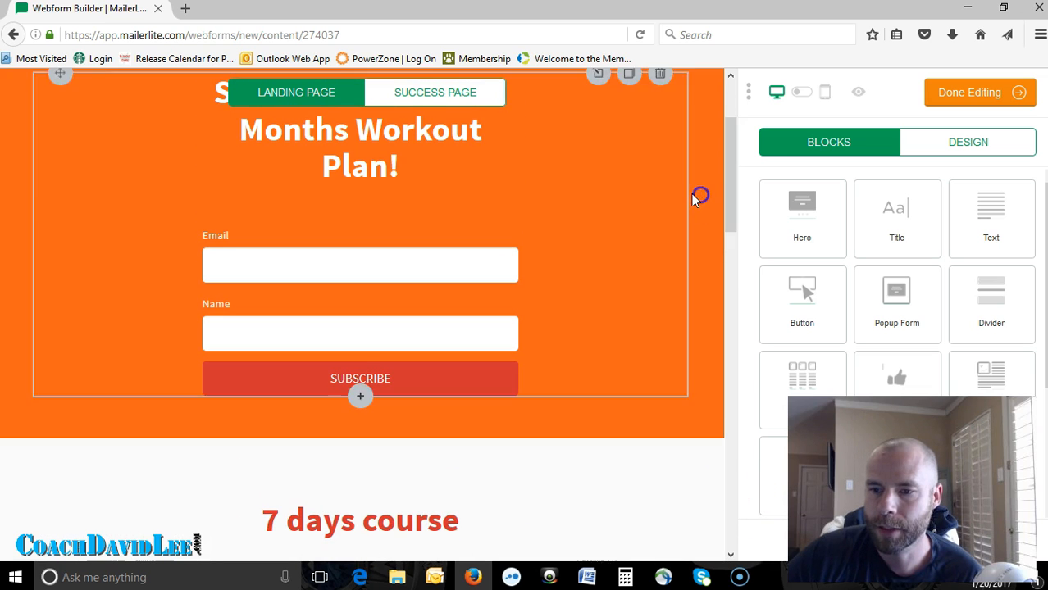
# Preview the finished landing page from the header to the "Read more about the course" section, and close the preview.
pyautogui.click(857, 92)
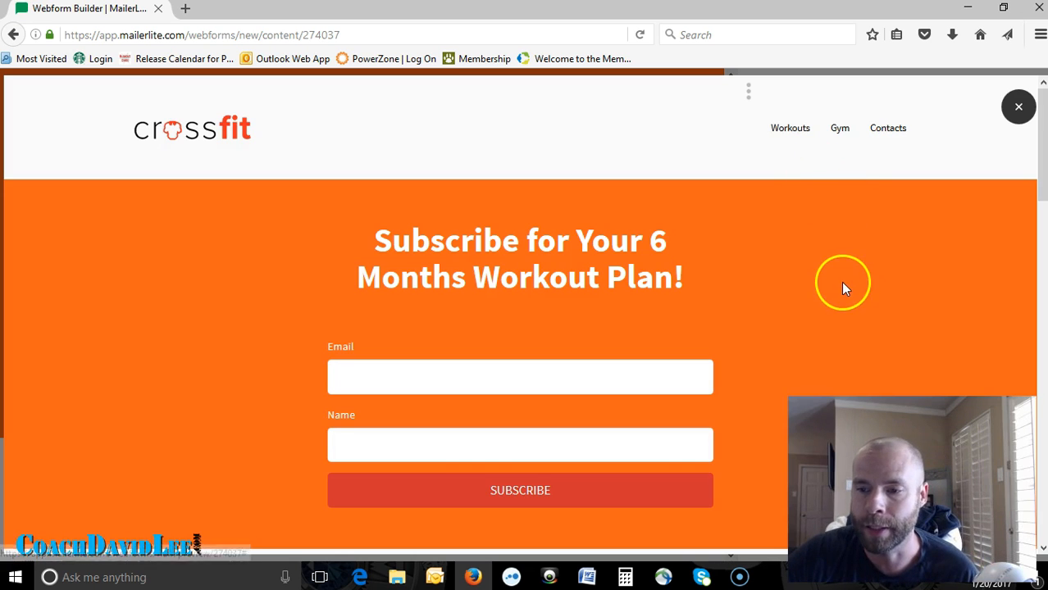
pyautogui.scroll(-3, 840, 281)
pyautogui.scroll(-4, 841, 286)
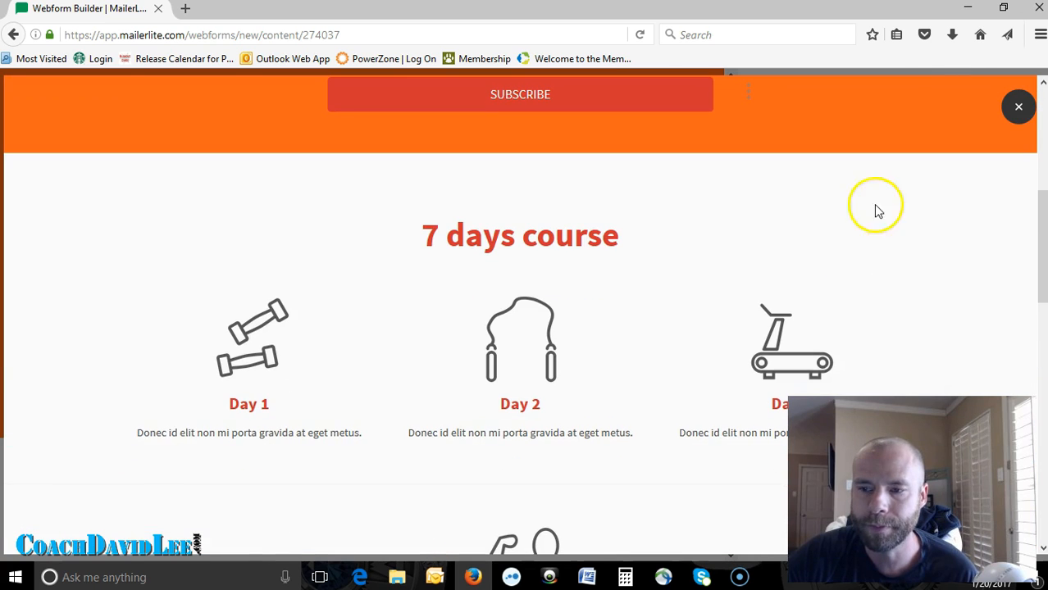
pyautogui.click(1003, 8)
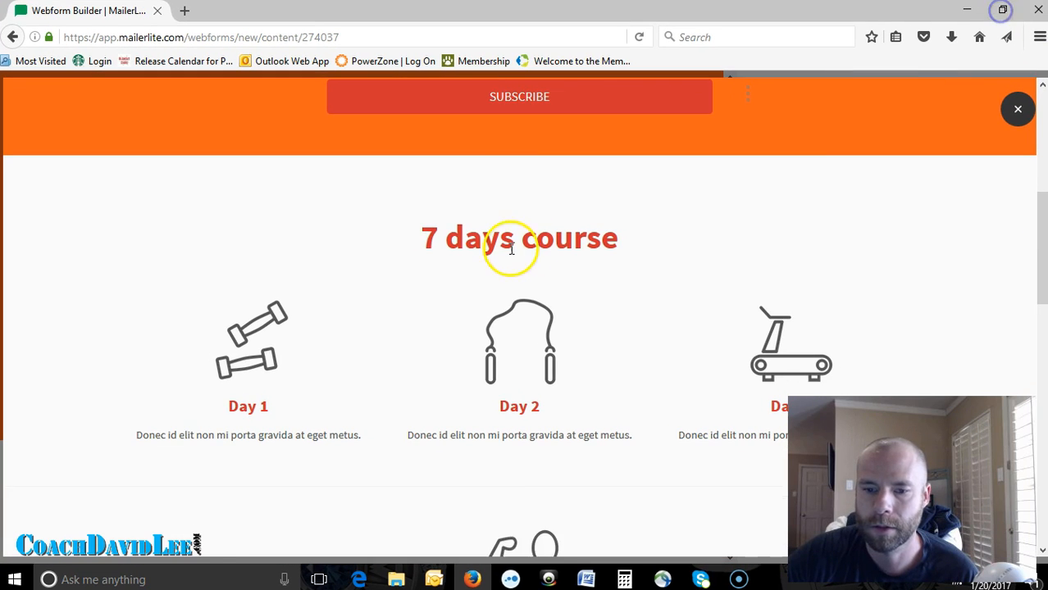
pyautogui.scroll(-3, 512, 295)
pyautogui.scroll(-8, 513, 194)
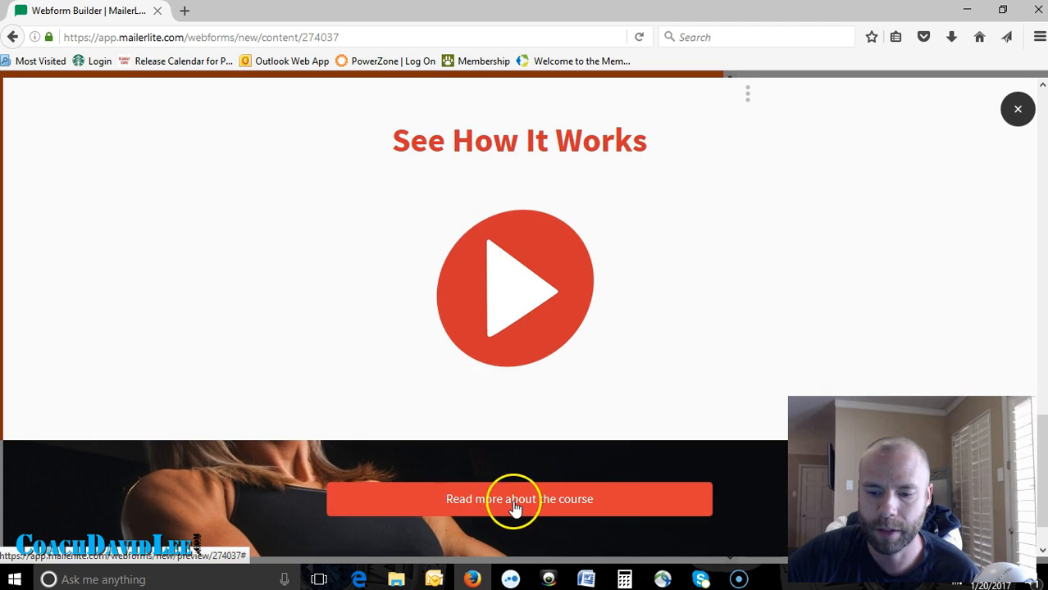
pyautogui.scroll(10, 510, 411)
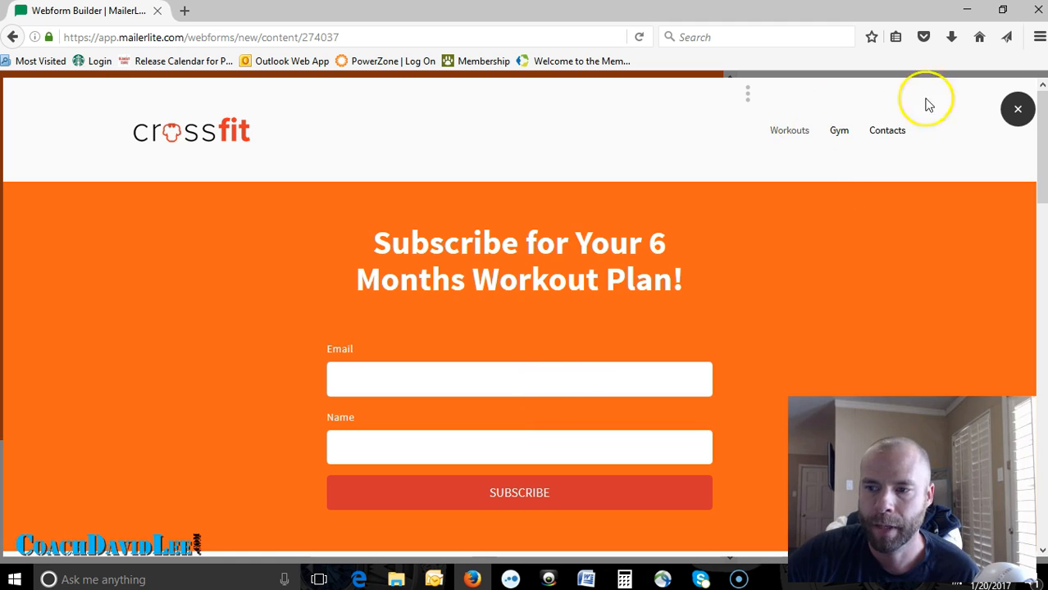
pyautogui.click(1001, 121)
# Finish editing the landing page and set its subscribepage.com URL ending to "mycoolpage".
pyautogui.scroll(-3, 767, 400)
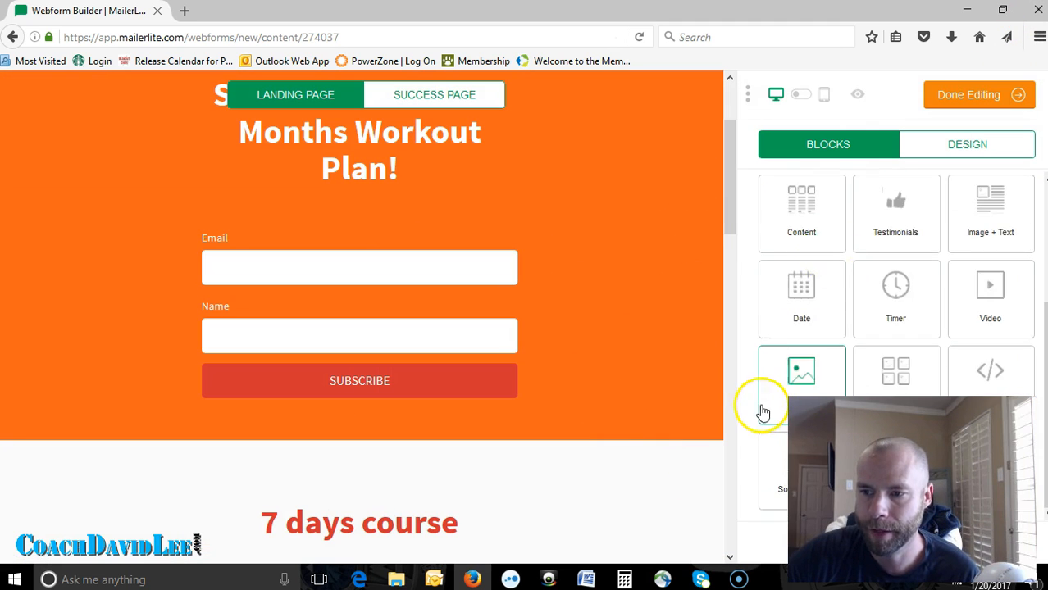
pyautogui.click(949, 113)
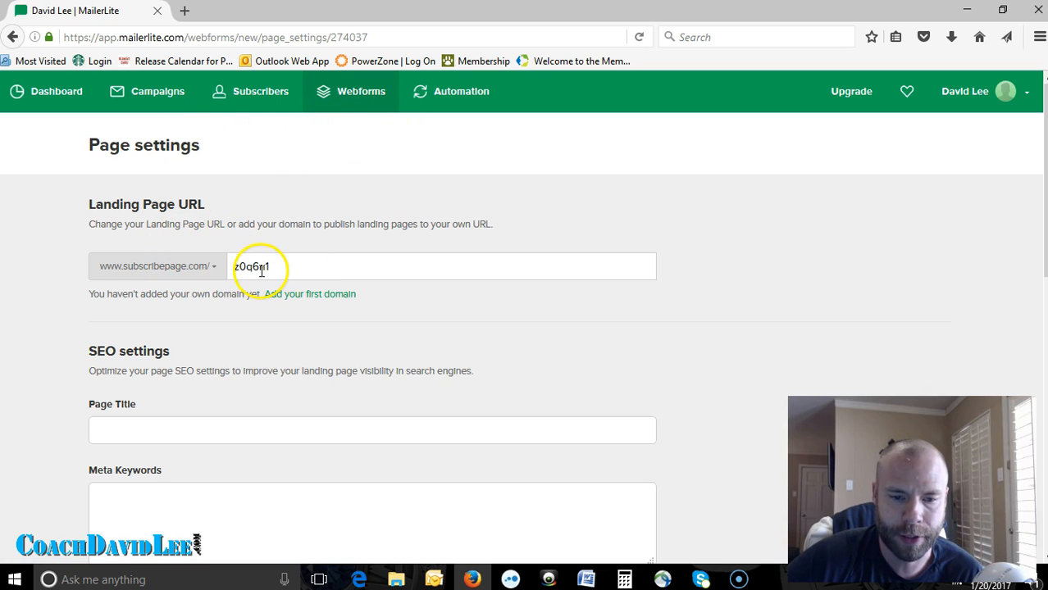
pyautogui.scroll(-2, 115, 218)
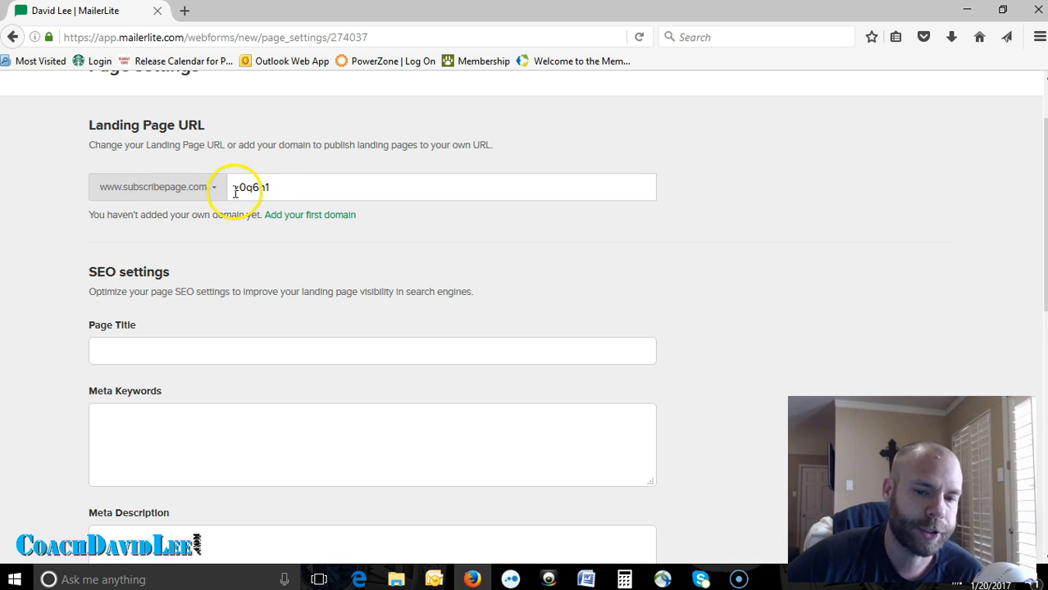
pyautogui.moveTo(236, 191); pyautogui.dragTo(310, 187)
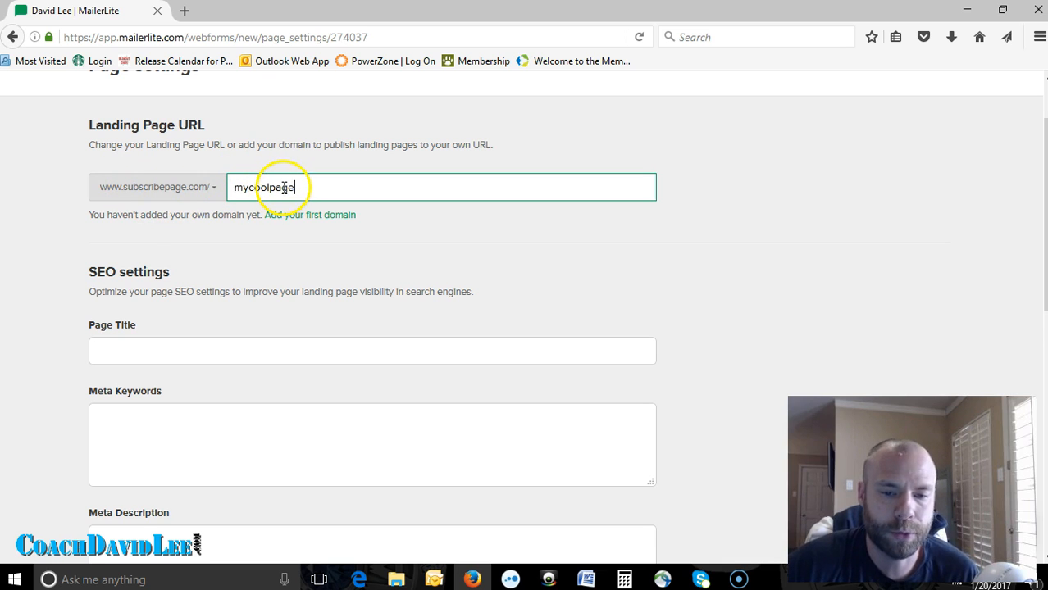
# Look through the SEO settings and Facebook Share settings of the landing page.
pyautogui.click(244, 339)
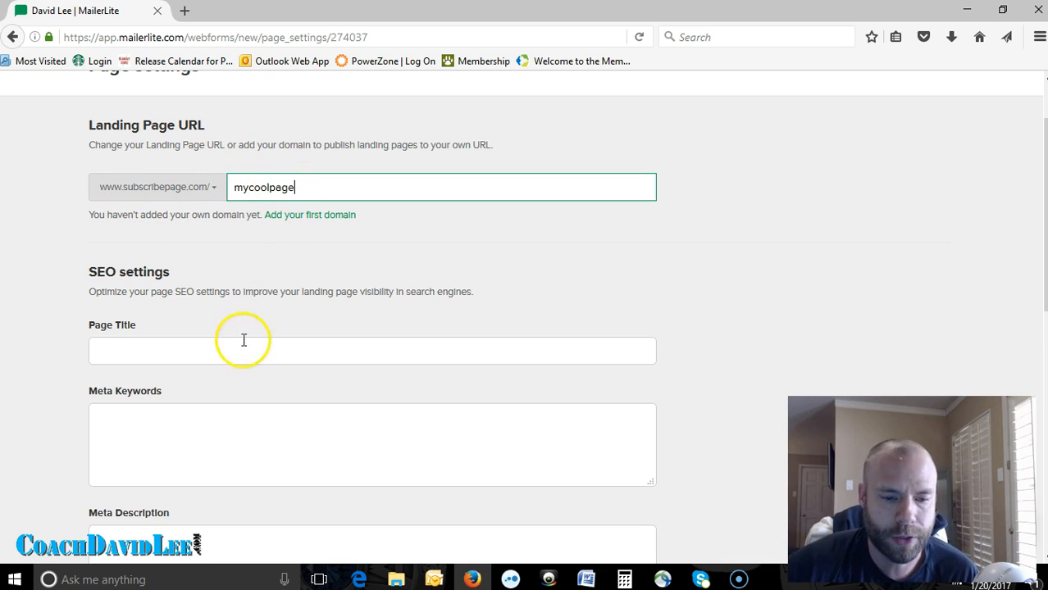
pyautogui.scroll(-2, 230, 352)
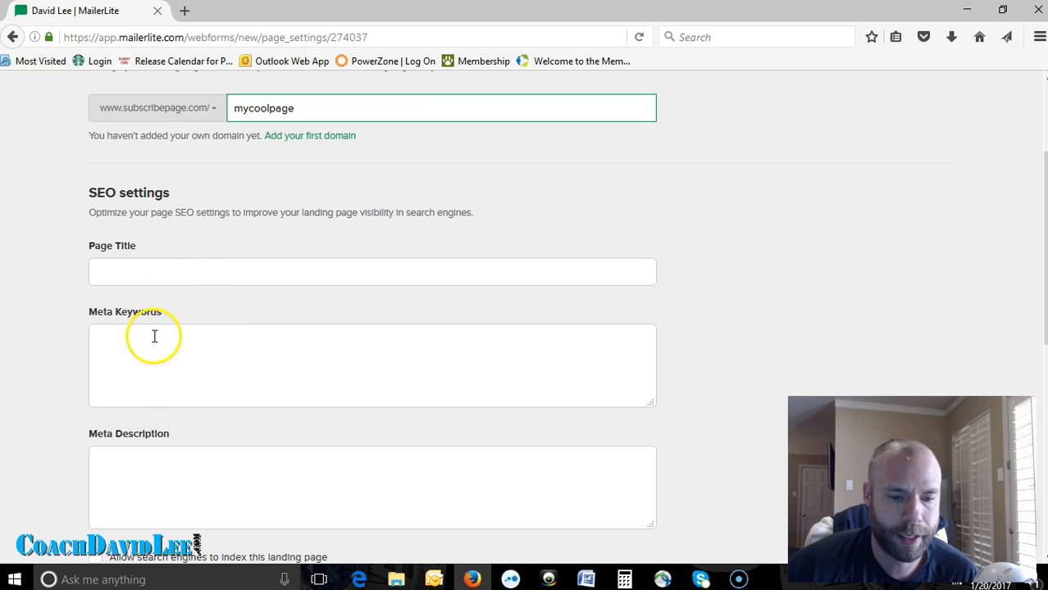
pyautogui.scroll(-4, 181, 361)
pyautogui.scroll(-8, 211, 345)
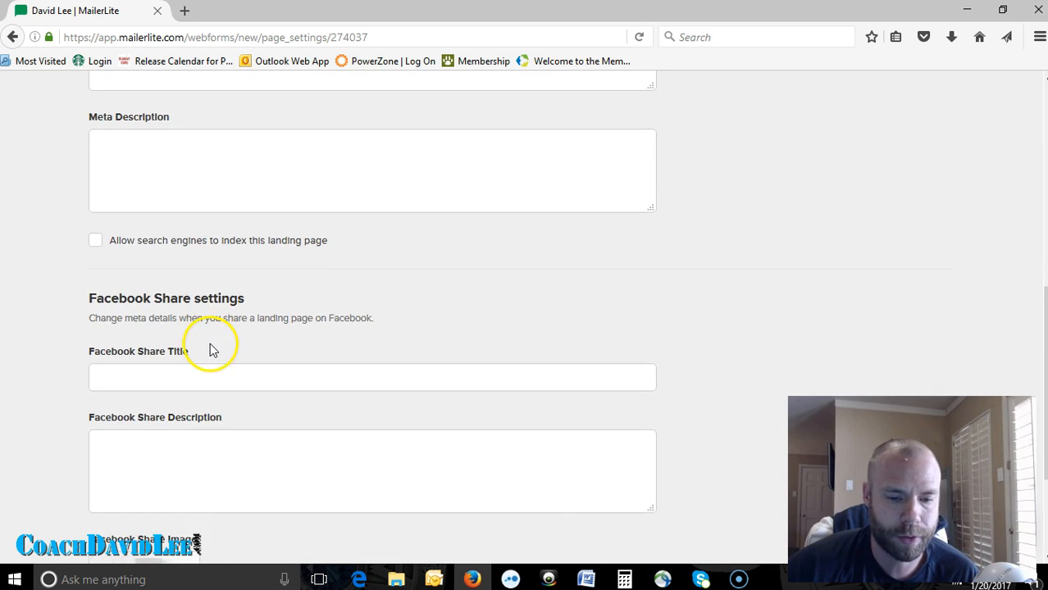
pyautogui.scroll(14, 213, 393)
pyautogui.scroll(2, 216, 414)
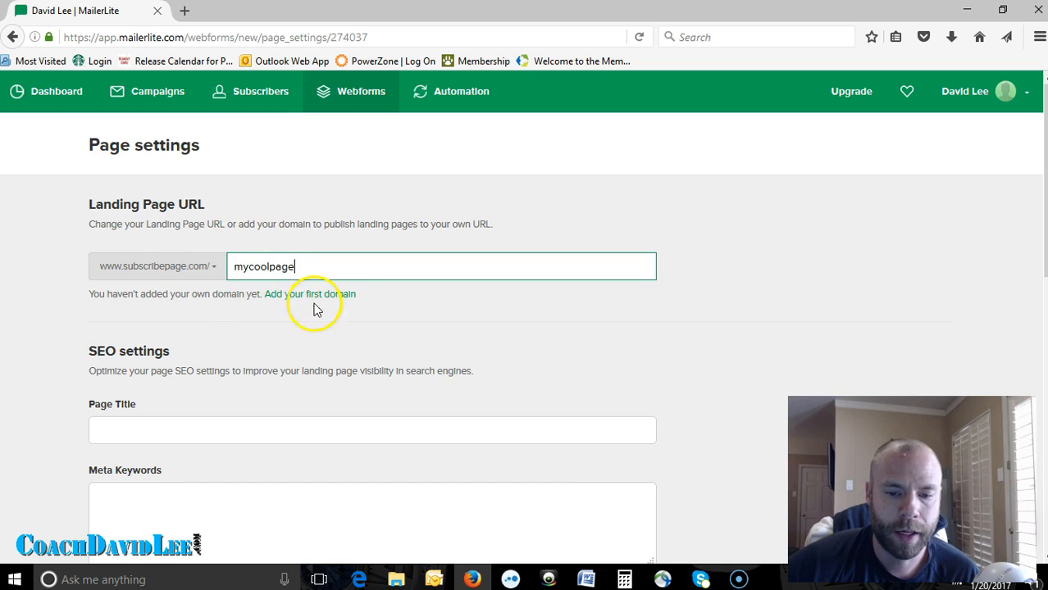
pyautogui.click(215, 271)
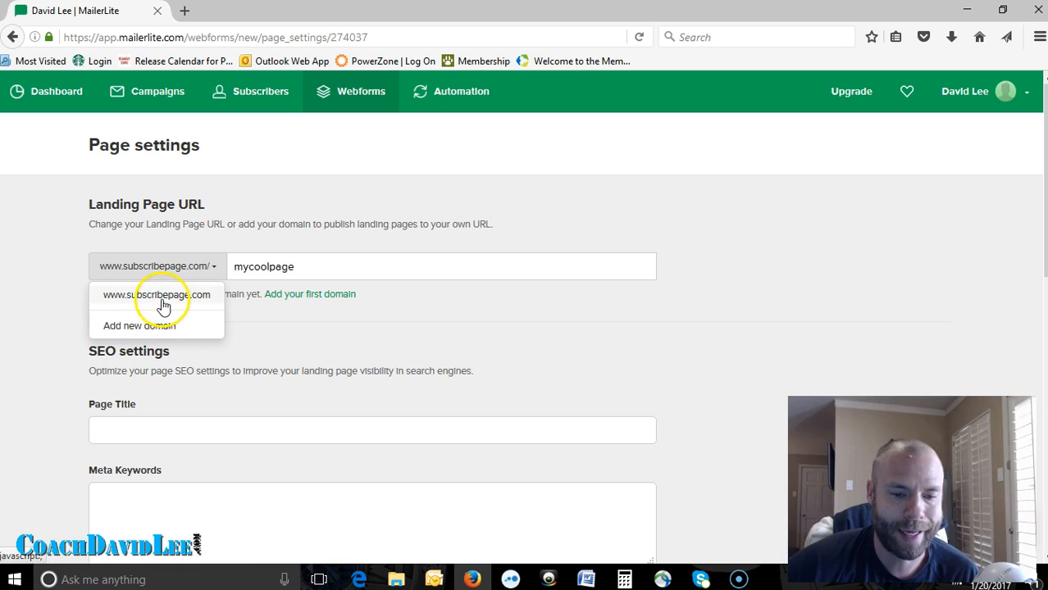
pyautogui.click(283, 329)
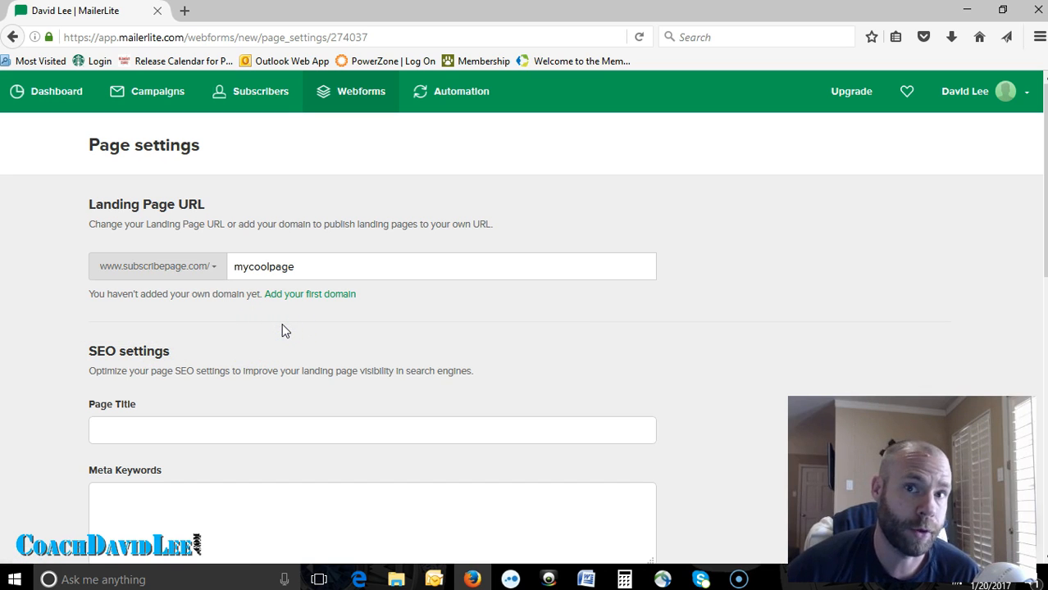
pyautogui.click(659, 340)
pyautogui.click(273, 265)
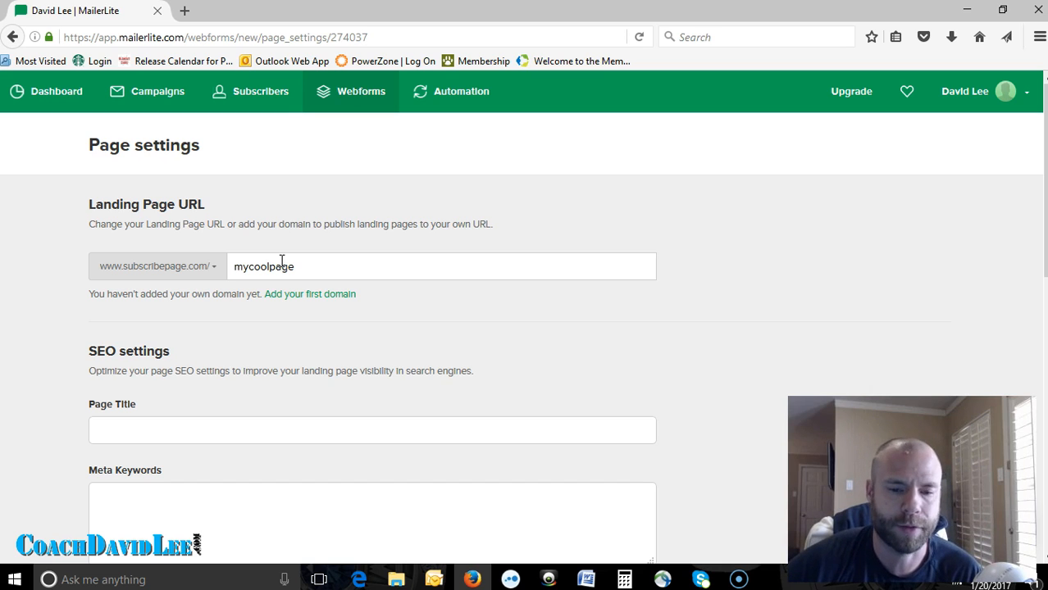
pyautogui.click(295, 329)
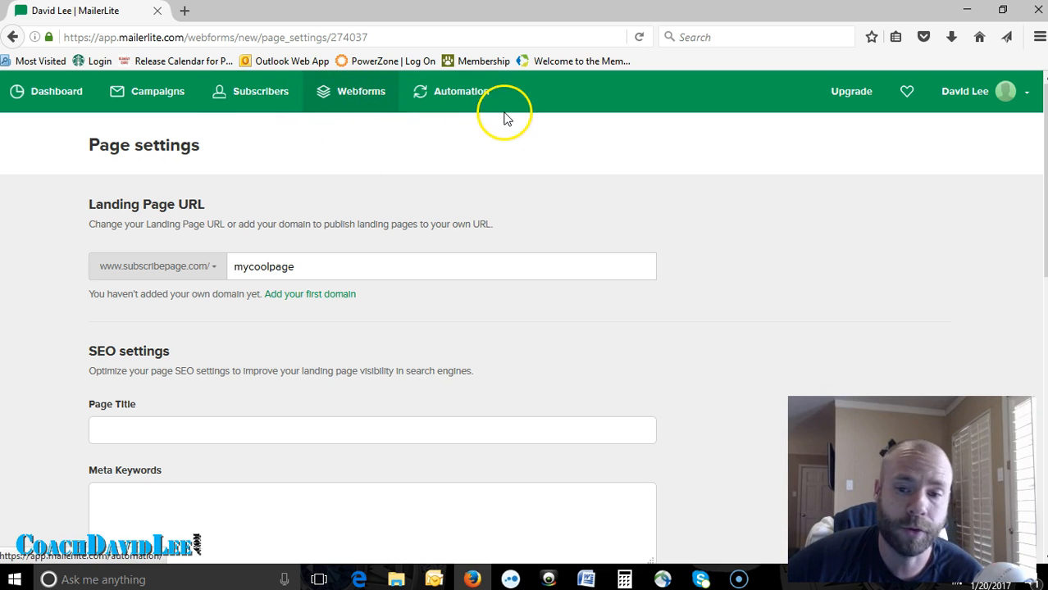
# Go to the automation workflows and open the DreamCustomers workflow.
pyautogui.click(461, 104)
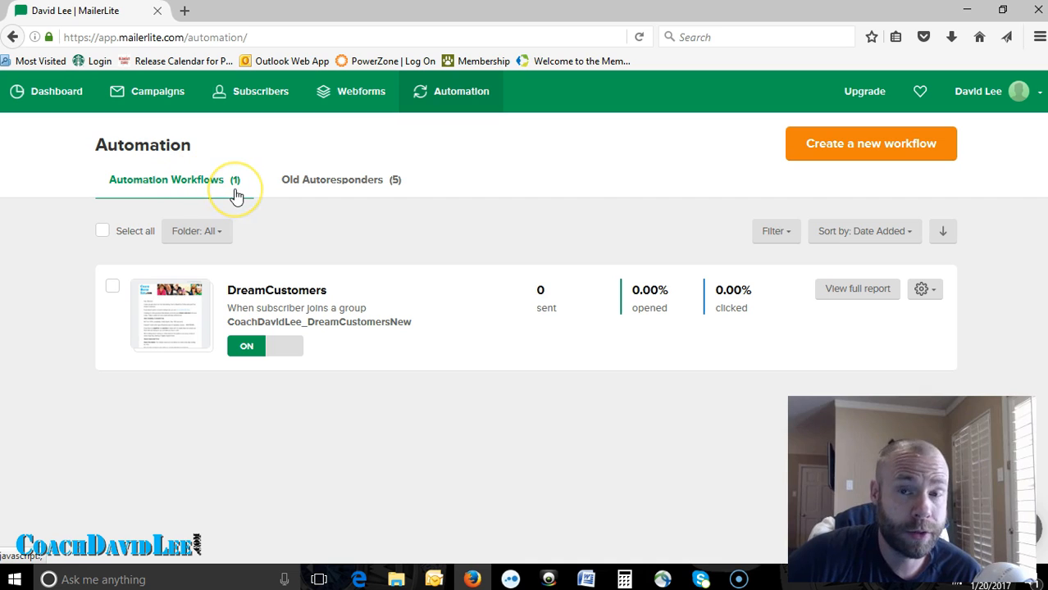
pyautogui.click(294, 191)
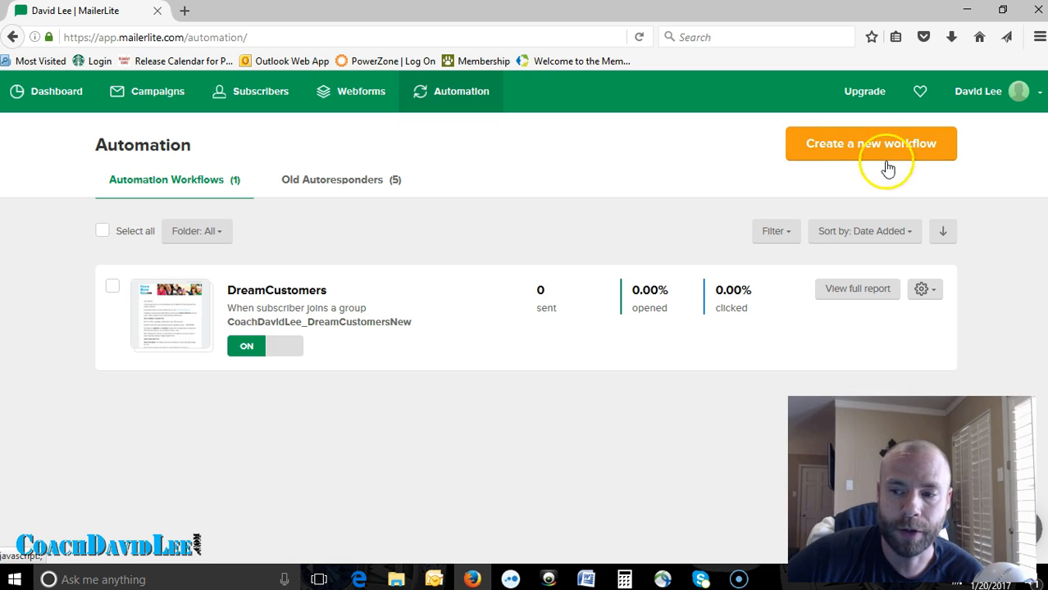
pyautogui.click(265, 297)
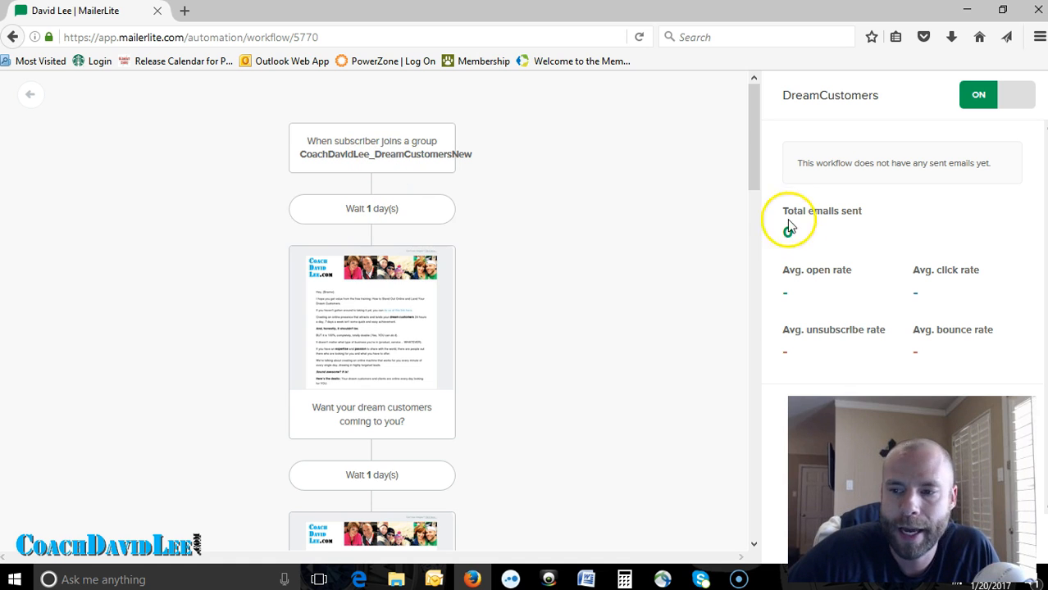
# Look over the DreamCustomers workflow from its group-join trigger down to the final move-to-group actions and back.
pyautogui.scroll(-3, 662, 315)
pyautogui.moveTo(752, 220); pyautogui.dragTo(754, 508)
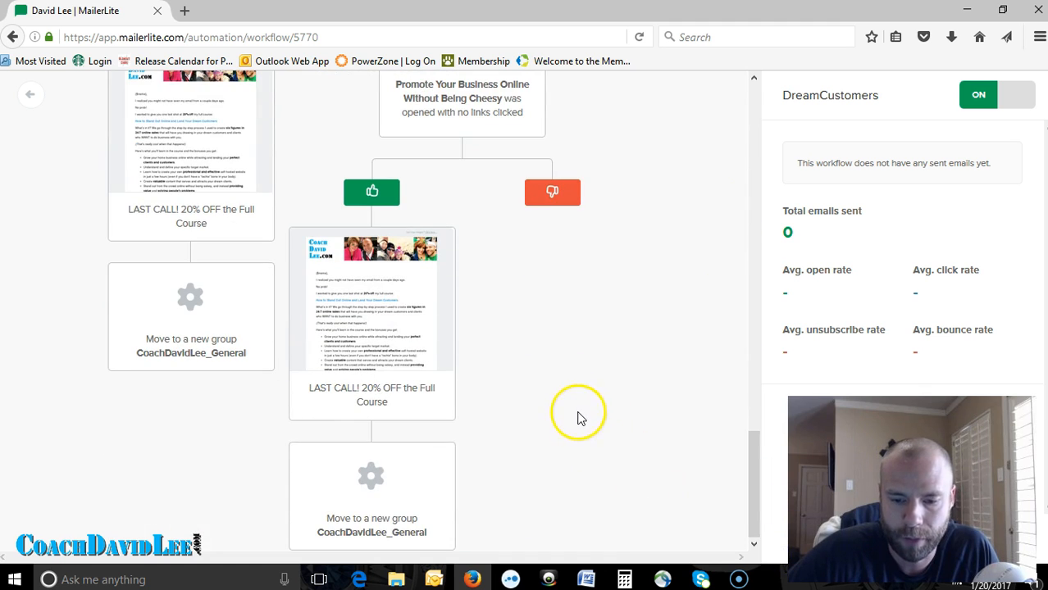
pyautogui.scroll(5, 579, 421)
pyautogui.scroll(5, 579, 425)
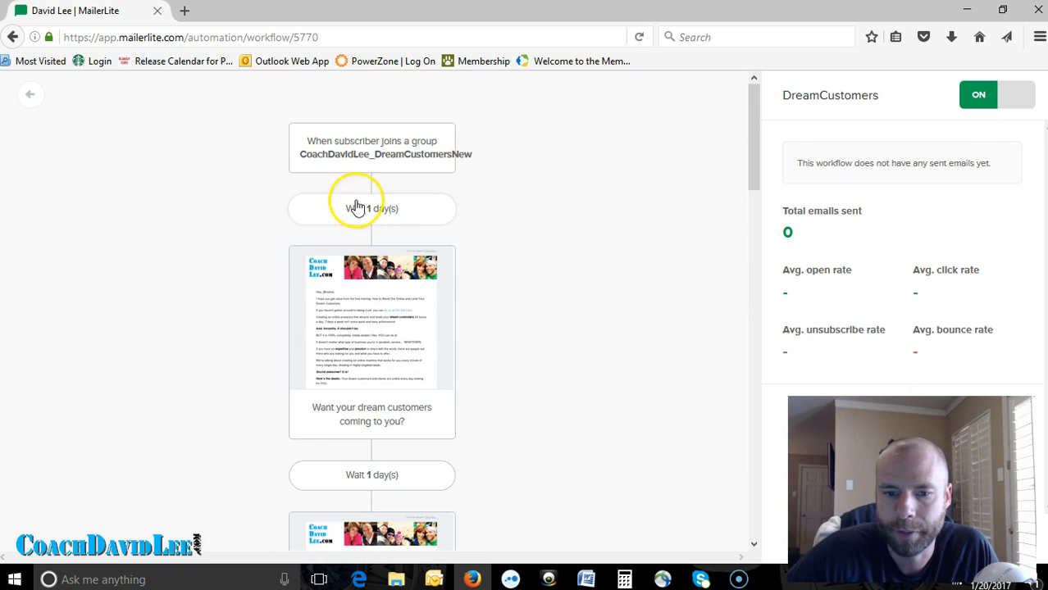
pyautogui.scroll(-3, 373, 365)
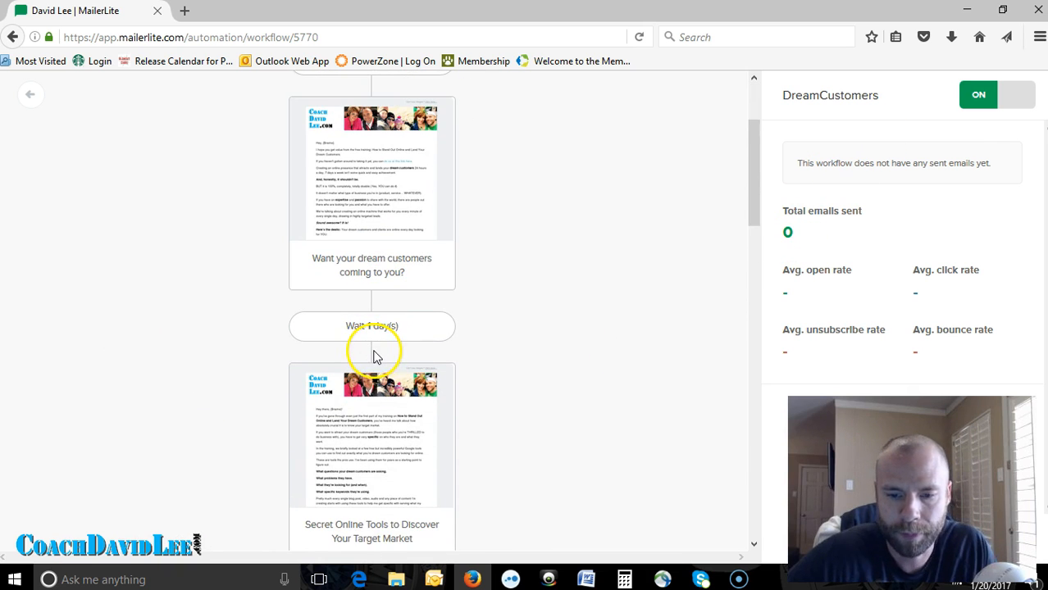
pyautogui.scroll(3, 369, 354)
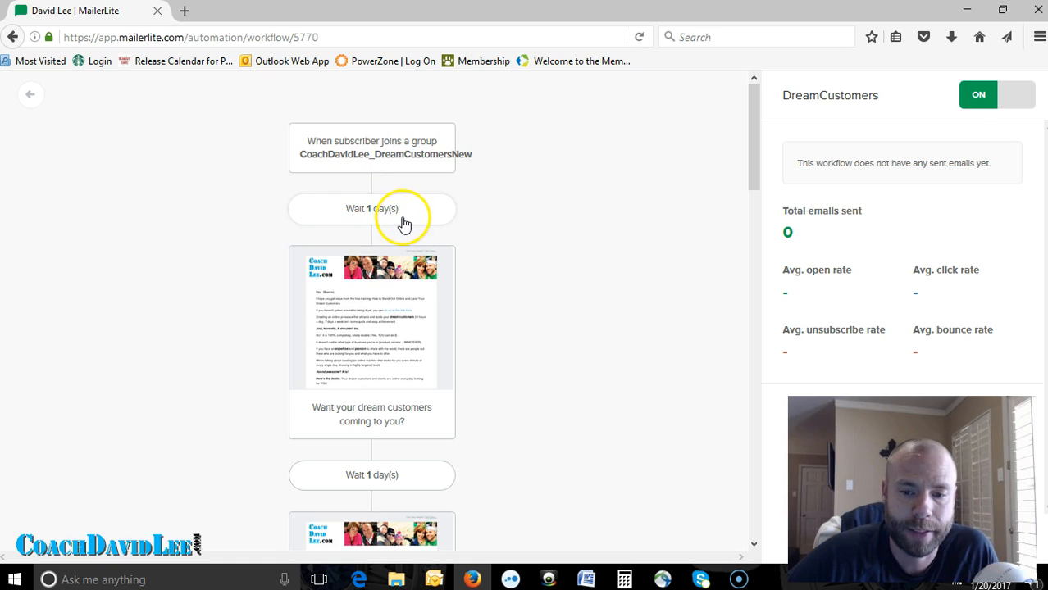
# Check the delay units for the workflow's first wait step, keep days, and set the wait to 2.
pyautogui.click(355, 211)
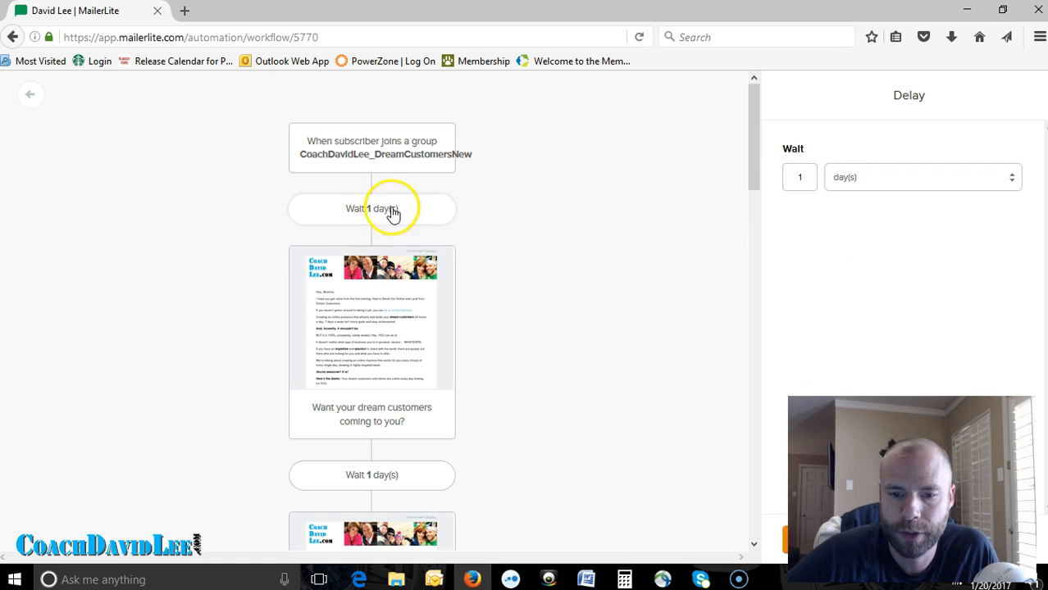
pyautogui.click(1008, 182)
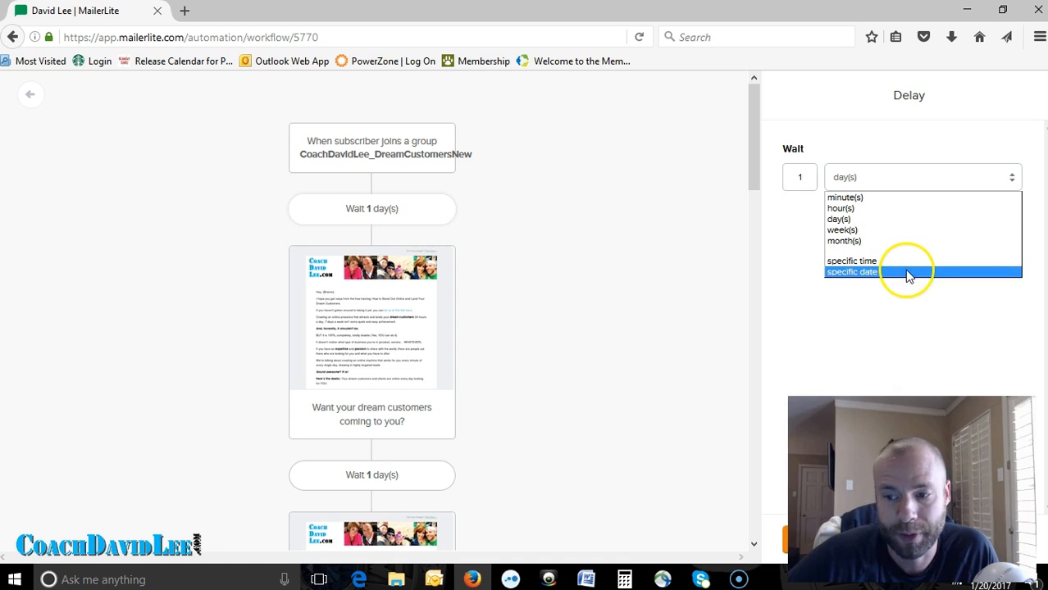
pyautogui.click(890, 219)
pyautogui.doubleClick(795, 179)
pyautogui.write('2')
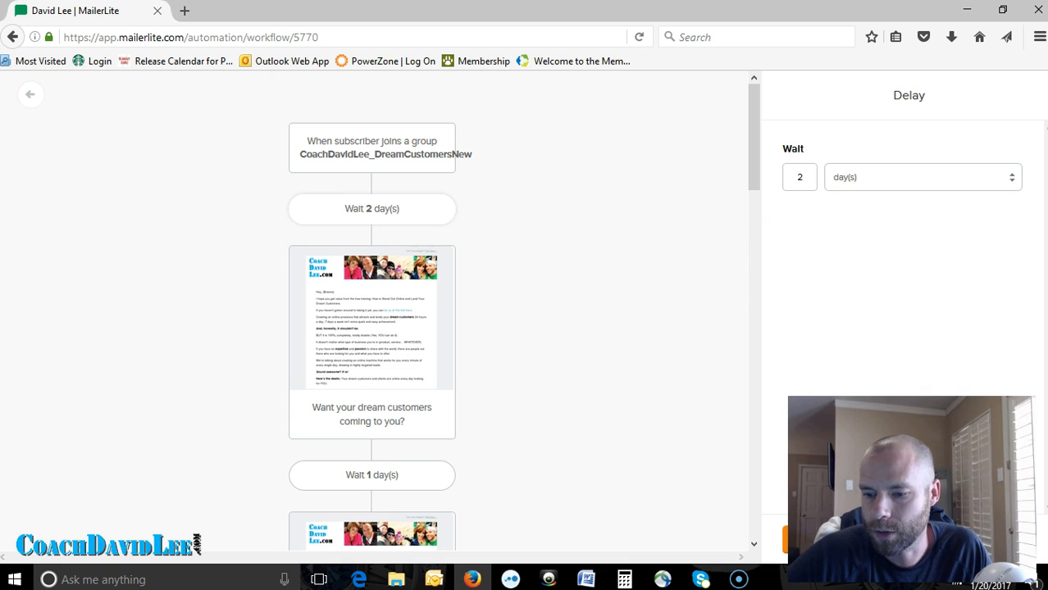
# Set the first wait step back to 1 day and leave its delay settings.
pyautogui.click(798, 184)
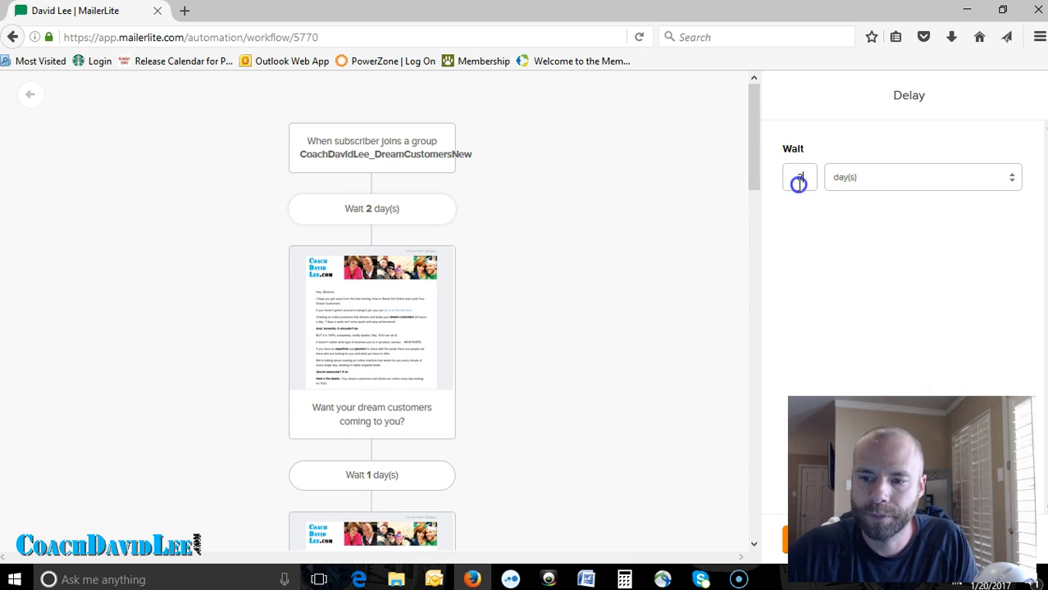
pyautogui.write('1')
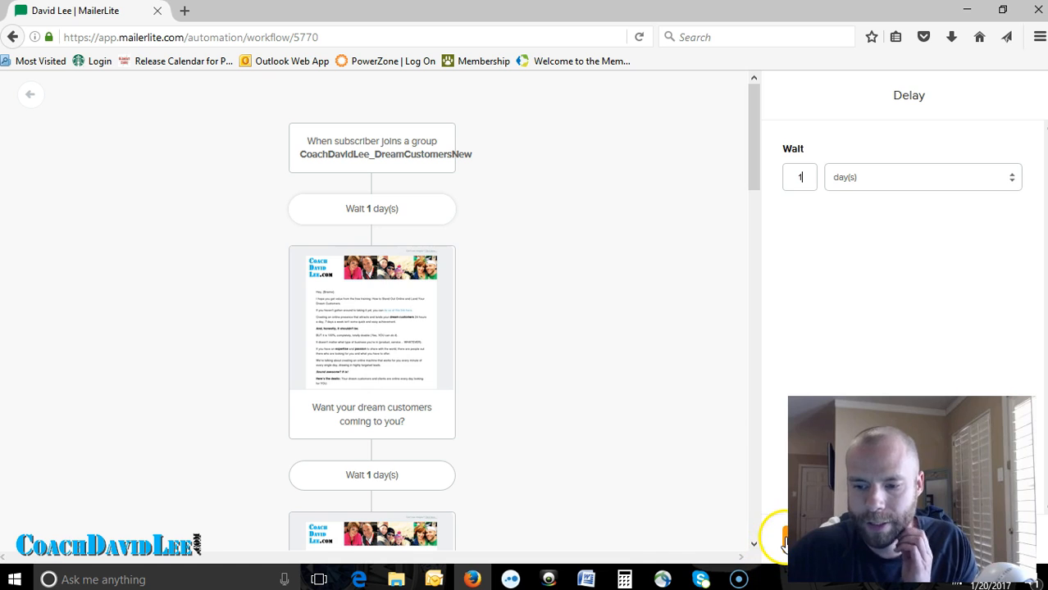
pyautogui.click(624, 142)
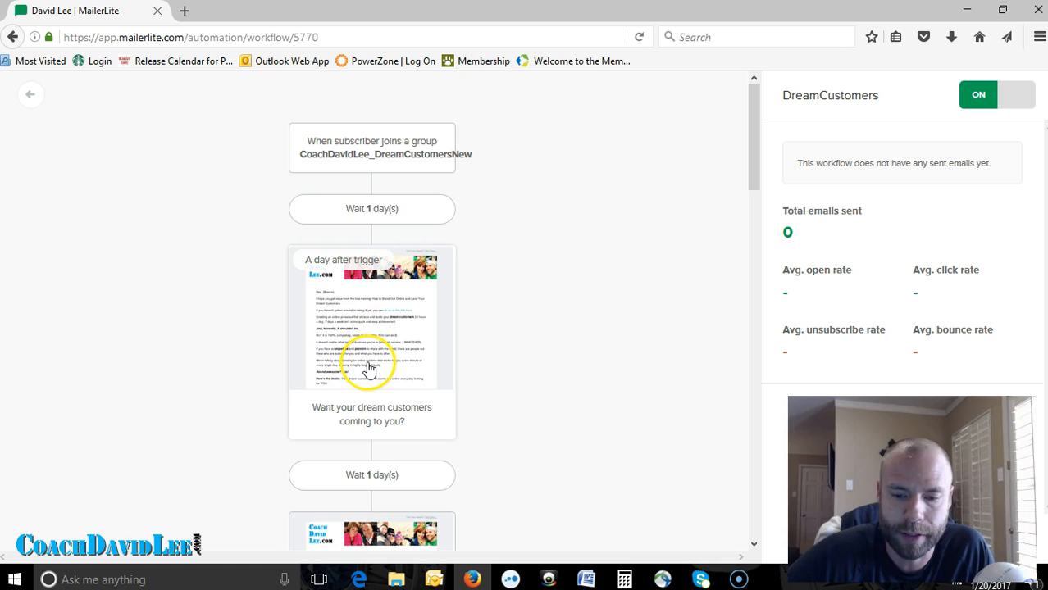
# Open the content of the first workflow email, "Want your dream customers coming to you?", for editing and read it down to the signature.
pyautogui.click(363, 345)
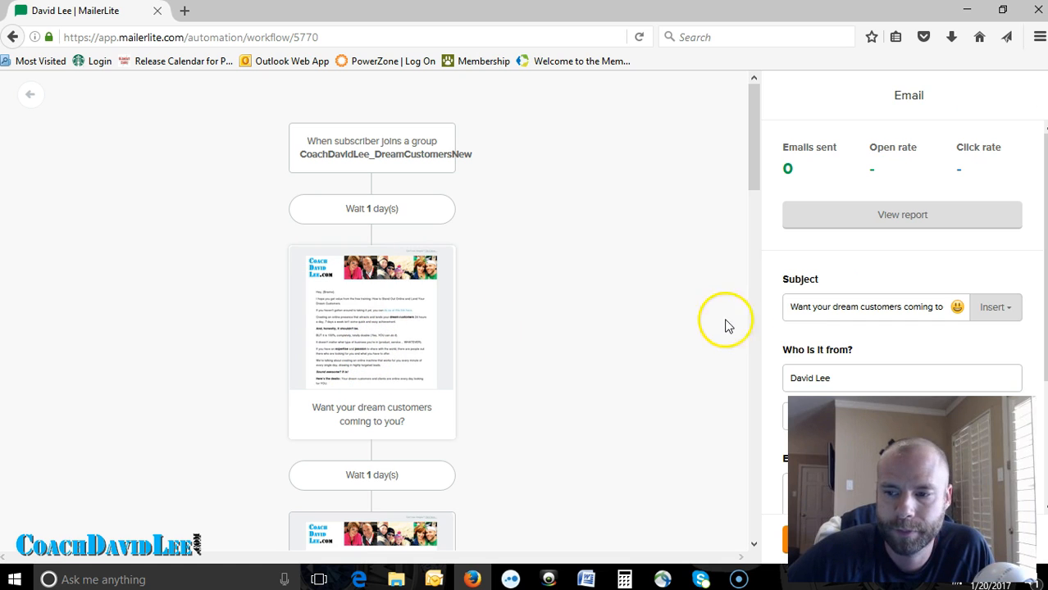
pyautogui.scroll(-2, 928, 296)
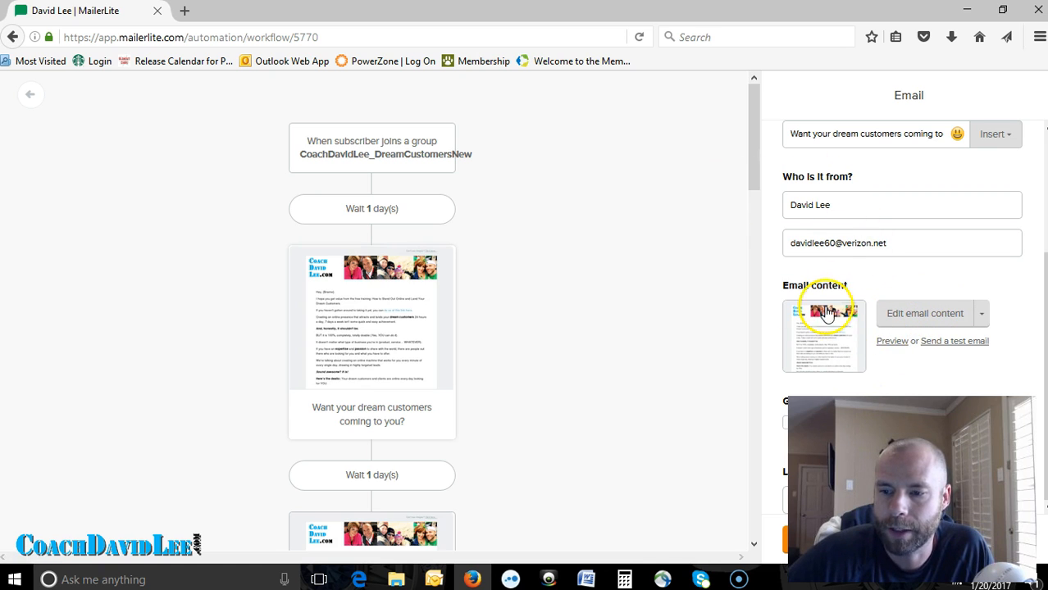
pyautogui.click(907, 322)
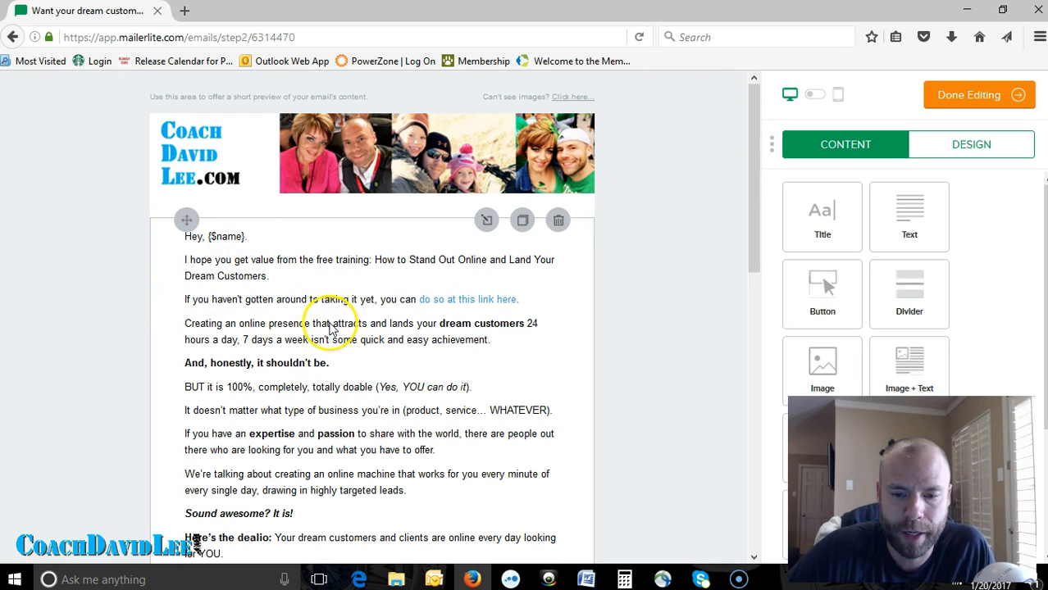
pyautogui.scroll(-3, 368, 233)
pyautogui.scroll(-6, 327, 320)
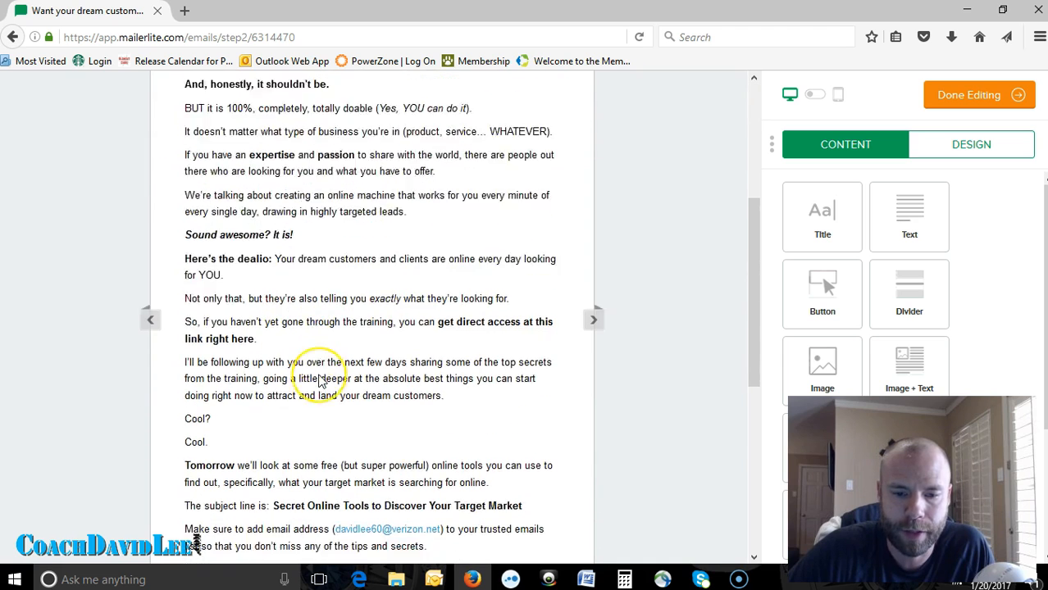
pyautogui.scroll(-2, 321, 381)
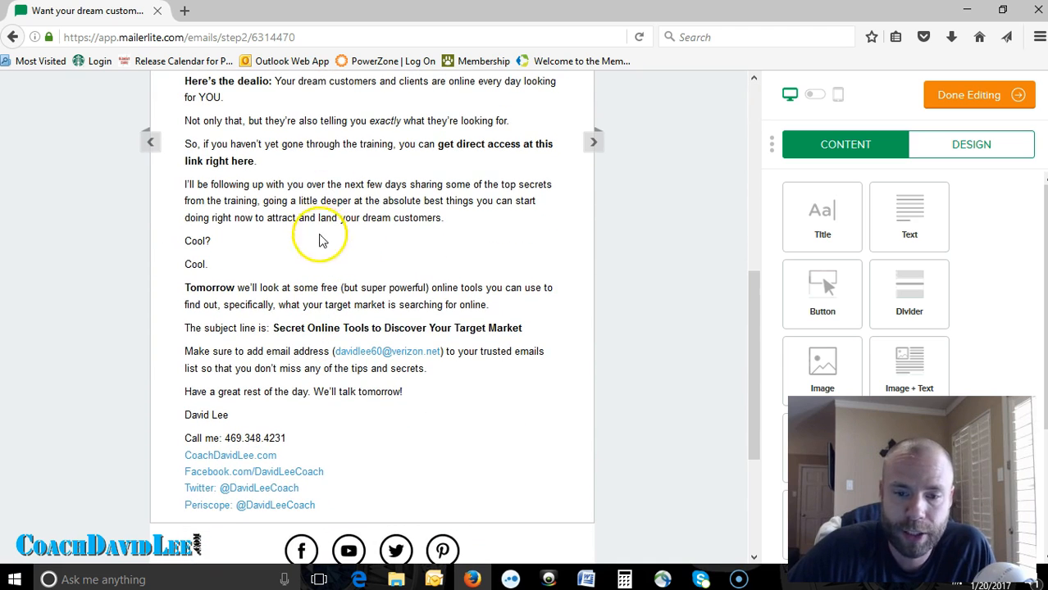
# Examine the email's main text block in its content editor, close the block, and finish editing the email.
pyautogui.click(330, 204)
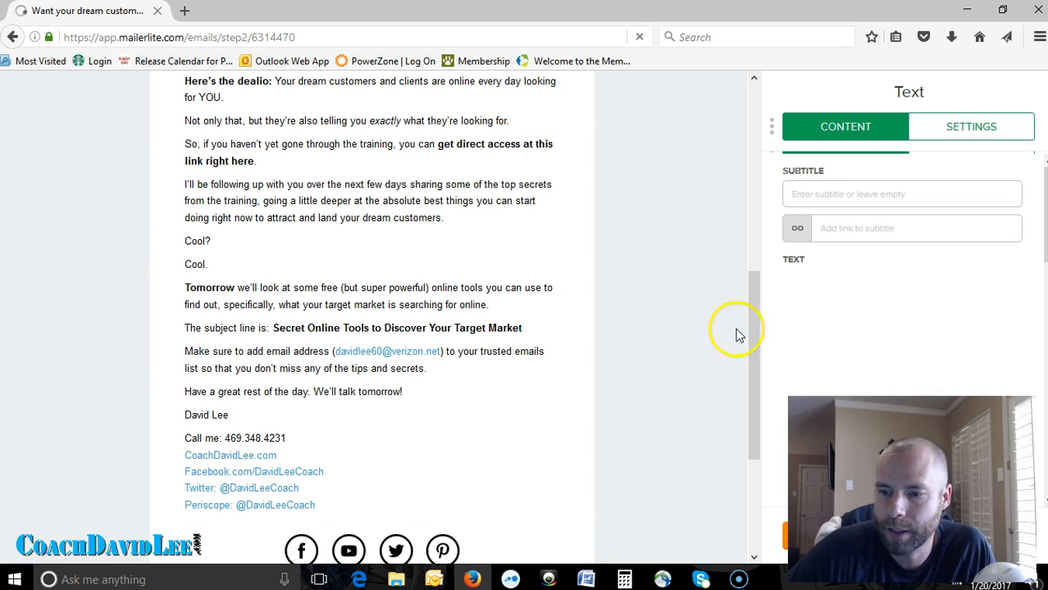
pyautogui.scroll(-10, 844, 328)
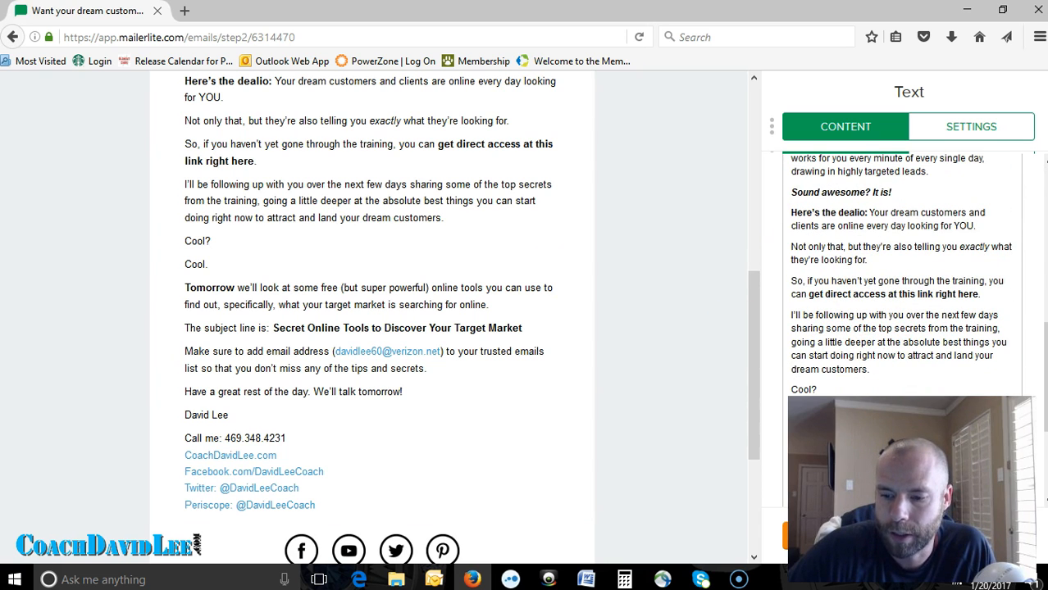
pyautogui.click(783, 539)
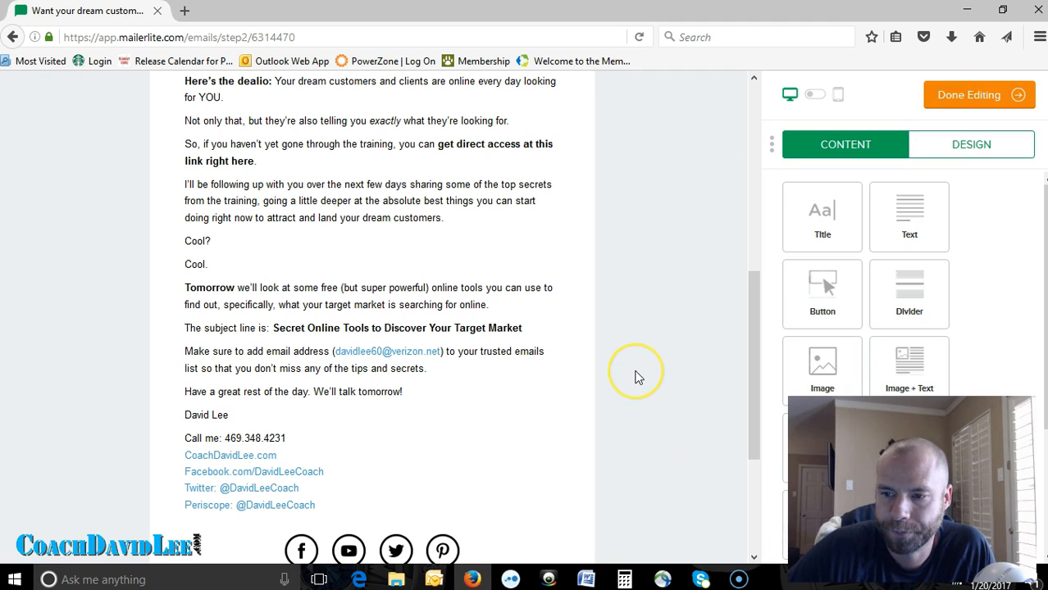
pyautogui.scroll(10, 637, 375)
pyautogui.click(971, 109)
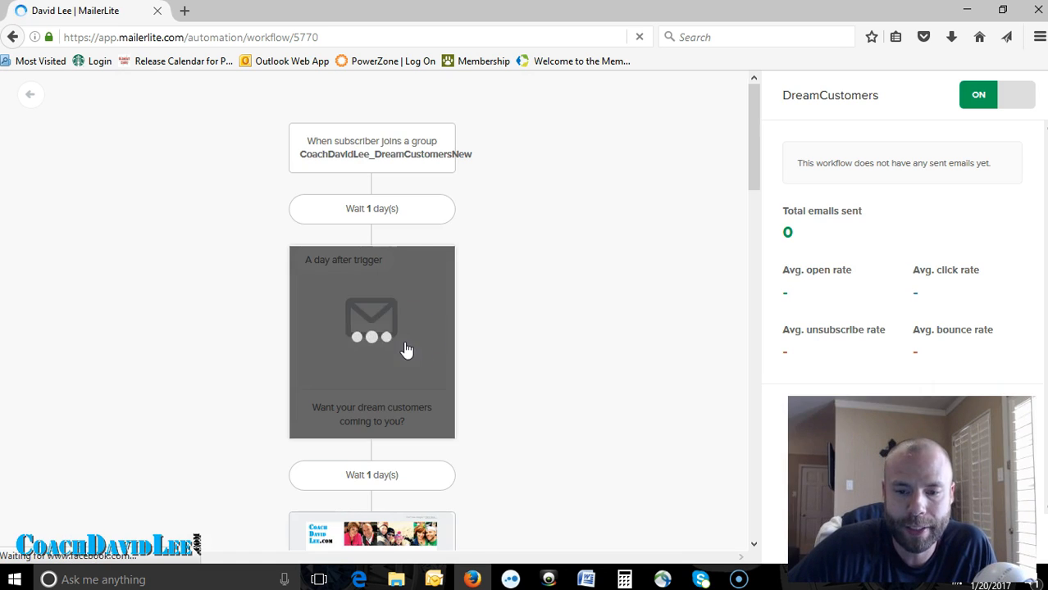
# Review the workflow's follow-up emails and waits, down to the condition on the "Promote Your Business Online Without Being Cheesy" email.
pyautogui.scroll(-5, 393, 286)
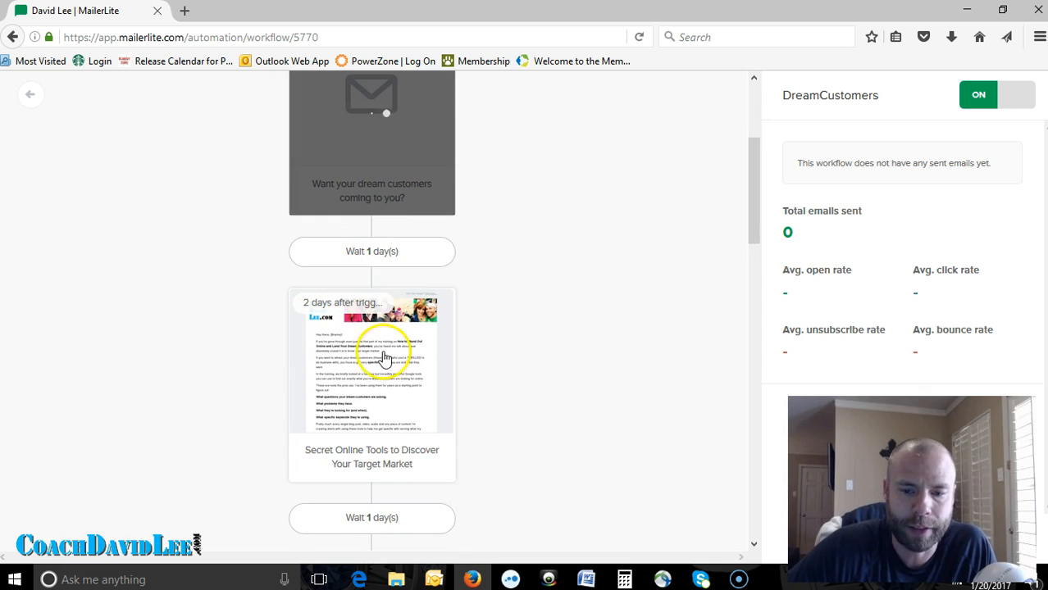
pyautogui.scroll(-2, 369, 361)
pyautogui.scroll(-2, 373, 271)
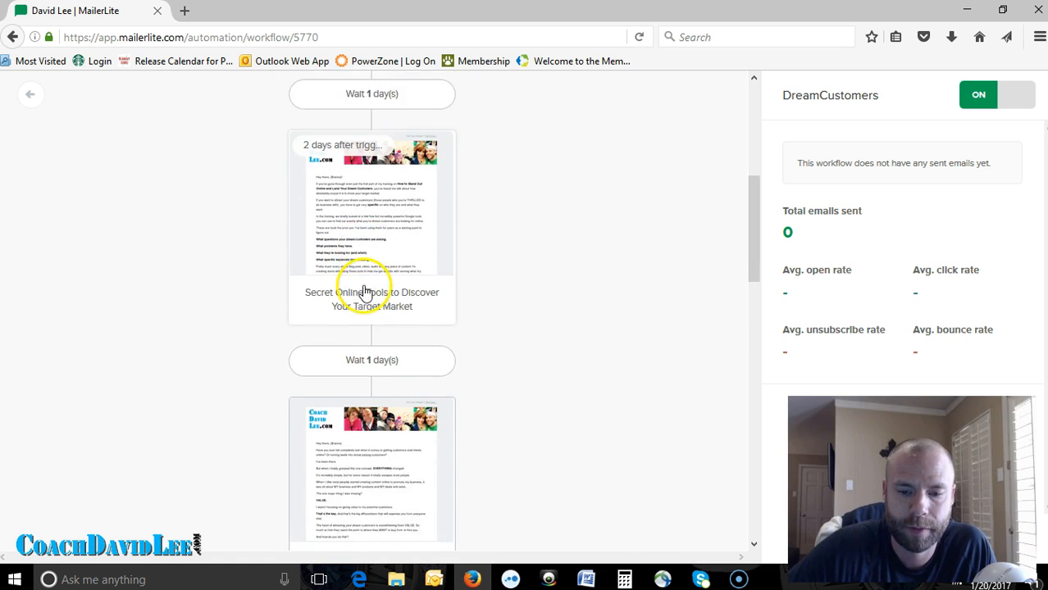
pyautogui.scroll(-1, 366, 292)
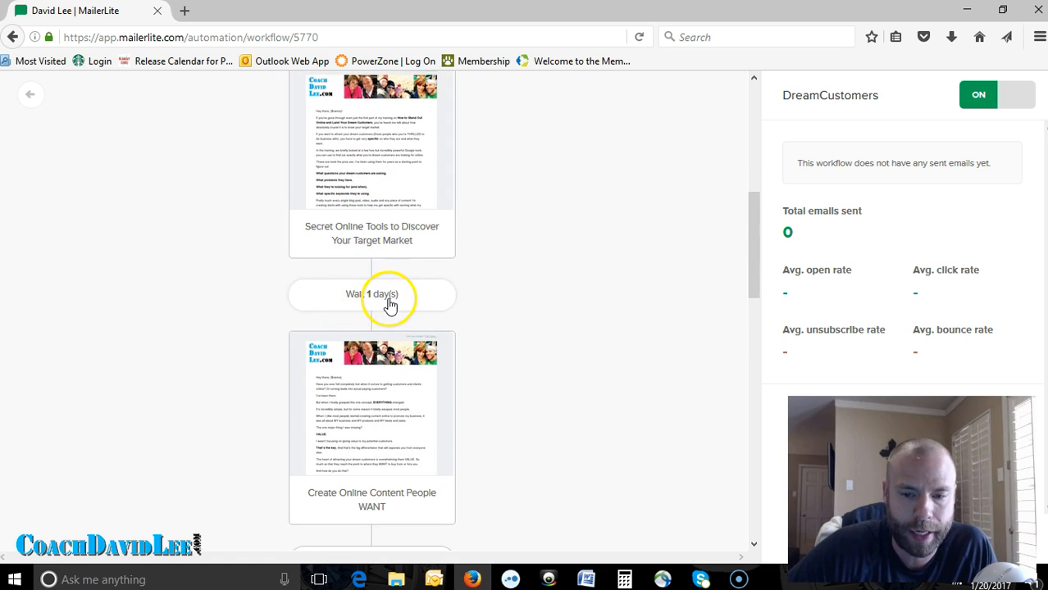
pyautogui.scroll(-2, 330, 303)
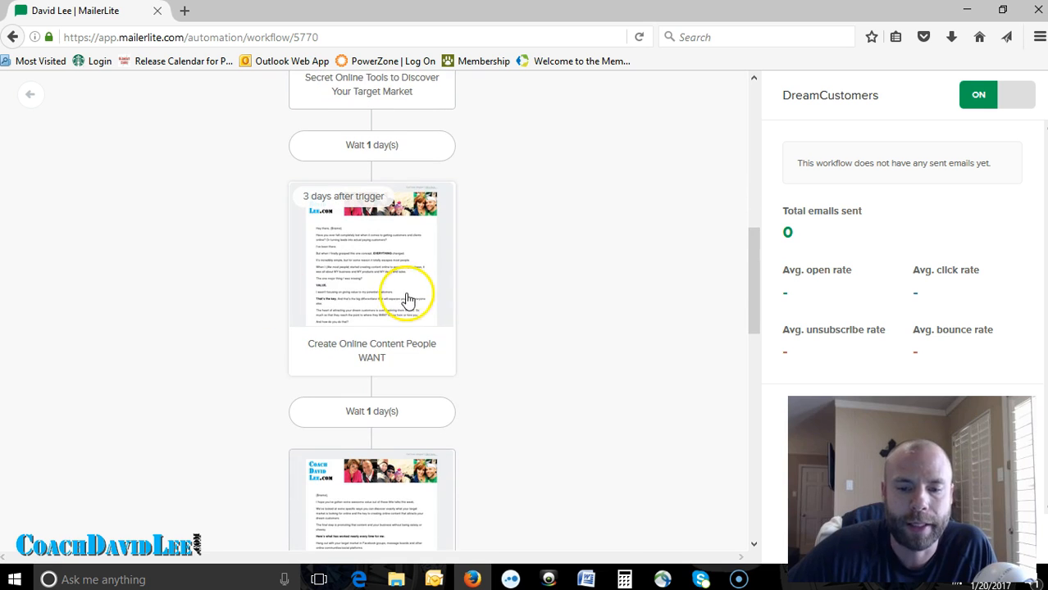
pyautogui.scroll(-2, 368, 312)
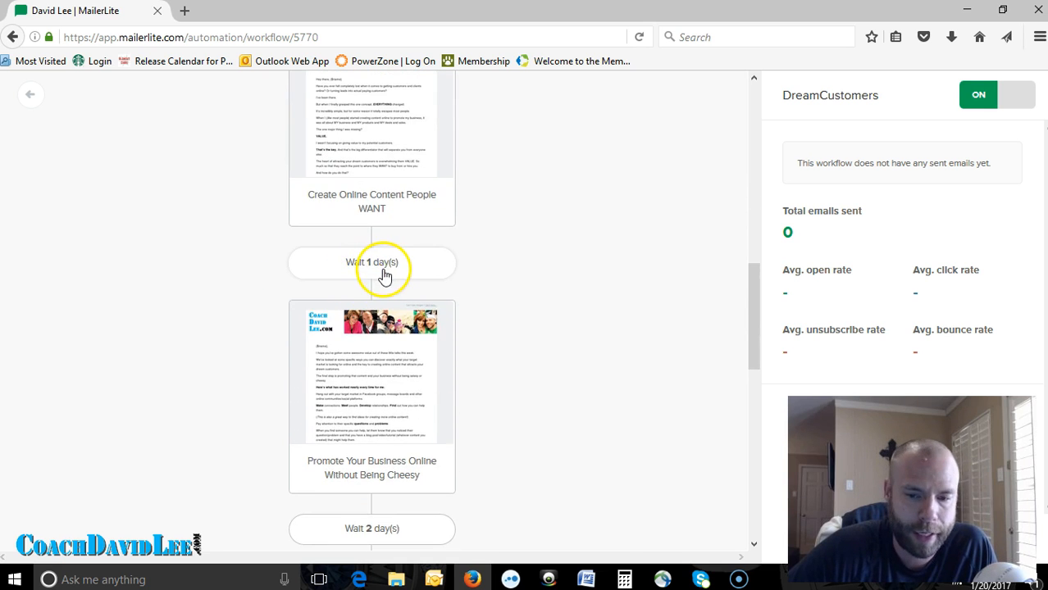
pyautogui.scroll(-2, 281, 351)
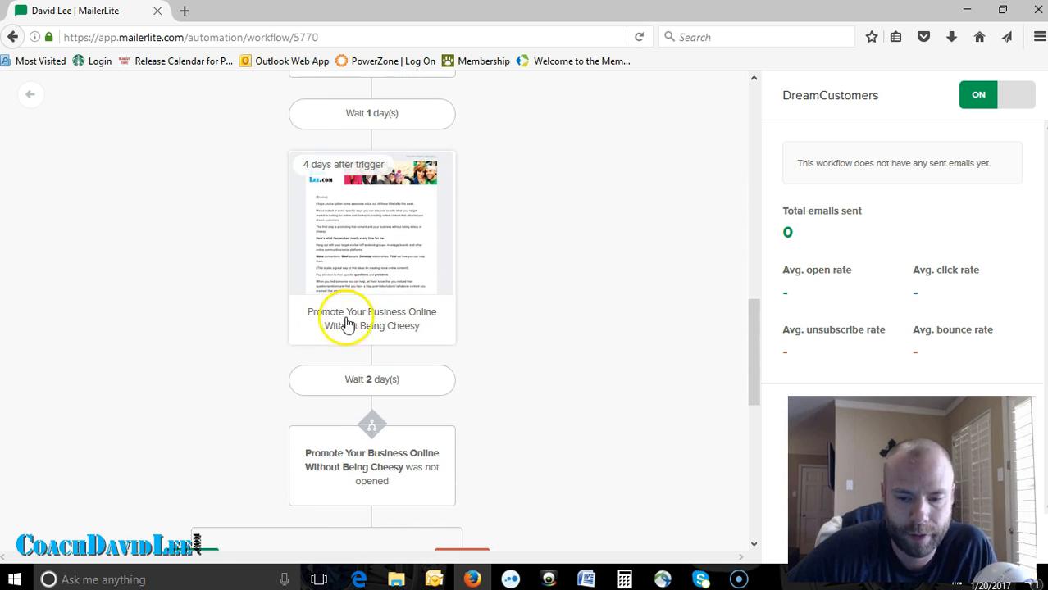
pyautogui.scroll(-1, 303, 377)
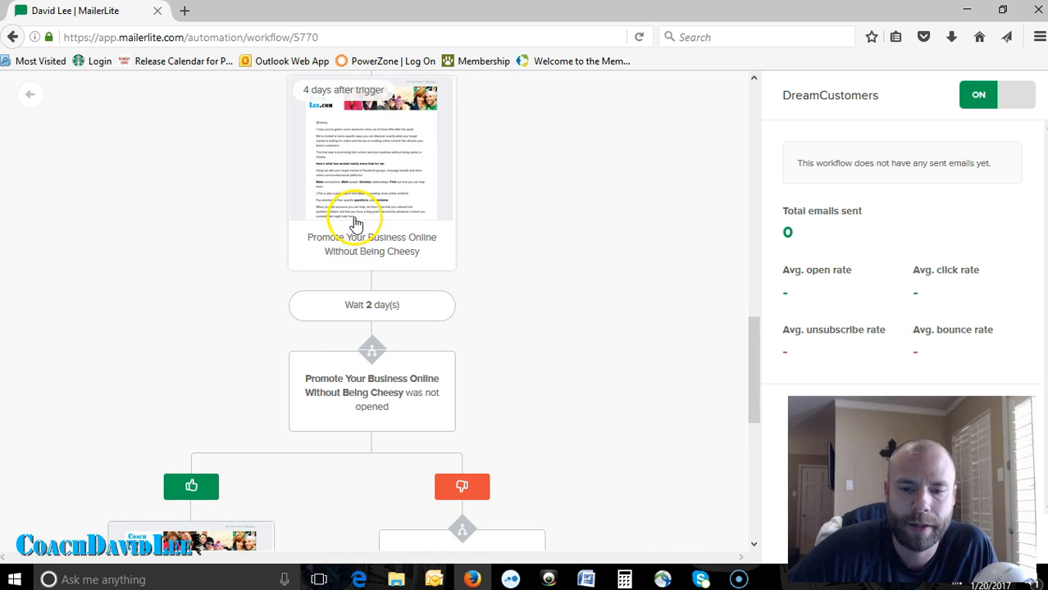
pyautogui.scroll(1, 361, 233)
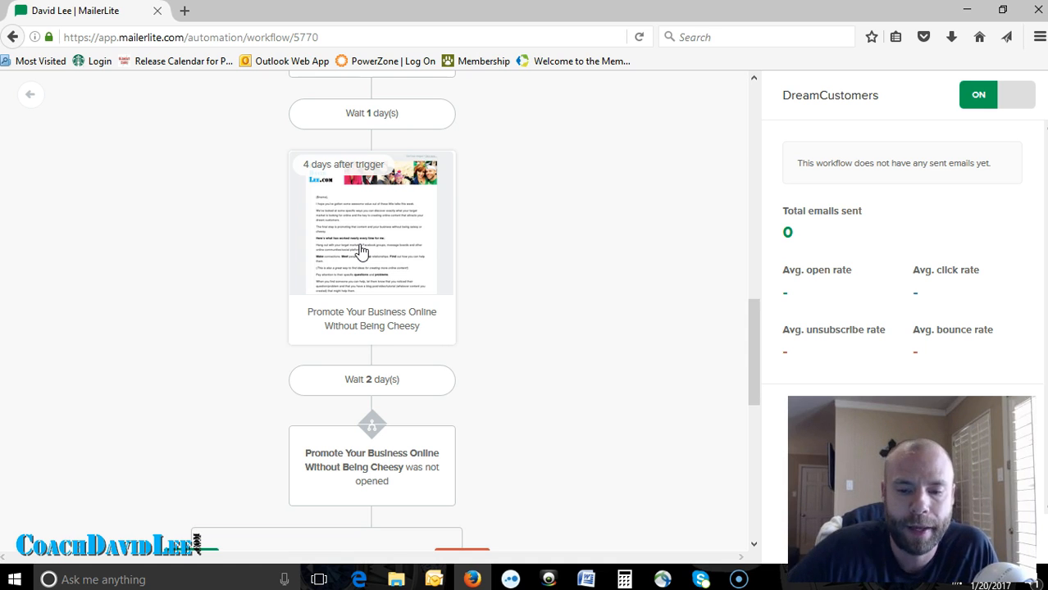
# Examine the "was not opened" condition after the 2-day wait and its branch with the "LAST CALL! 20% OFF the Full Course" email and group move.
pyautogui.scroll(-1, 369, 304)
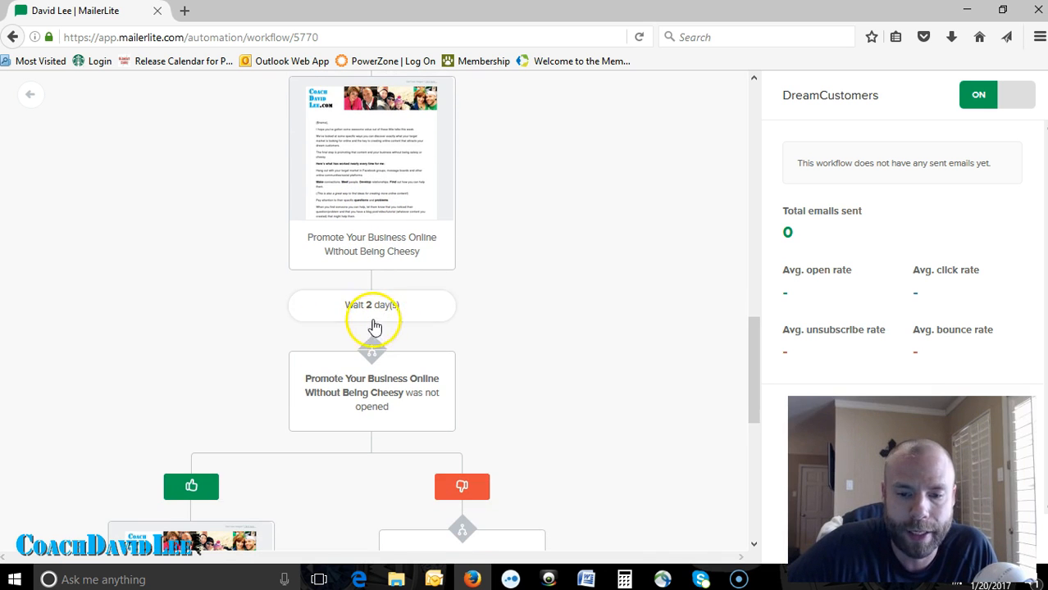
pyautogui.scroll(-1, 373, 324)
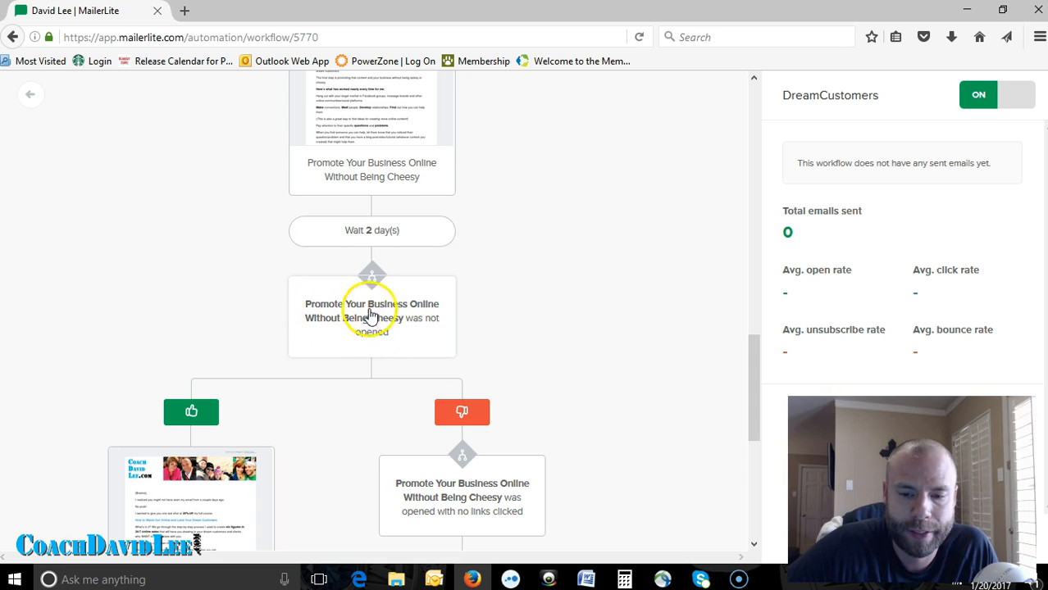
pyautogui.scroll(-1, 362, 314)
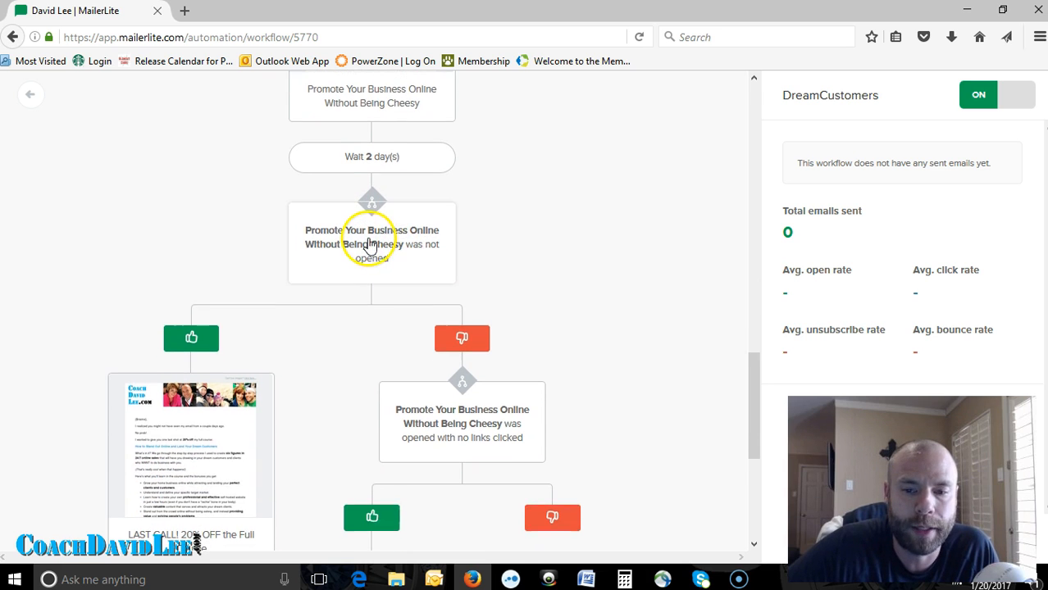
pyautogui.scroll(1, 410, 197)
pyautogui.scroll(-1, 365, 221)
pyautogui.scroll(-1, 369, 256)
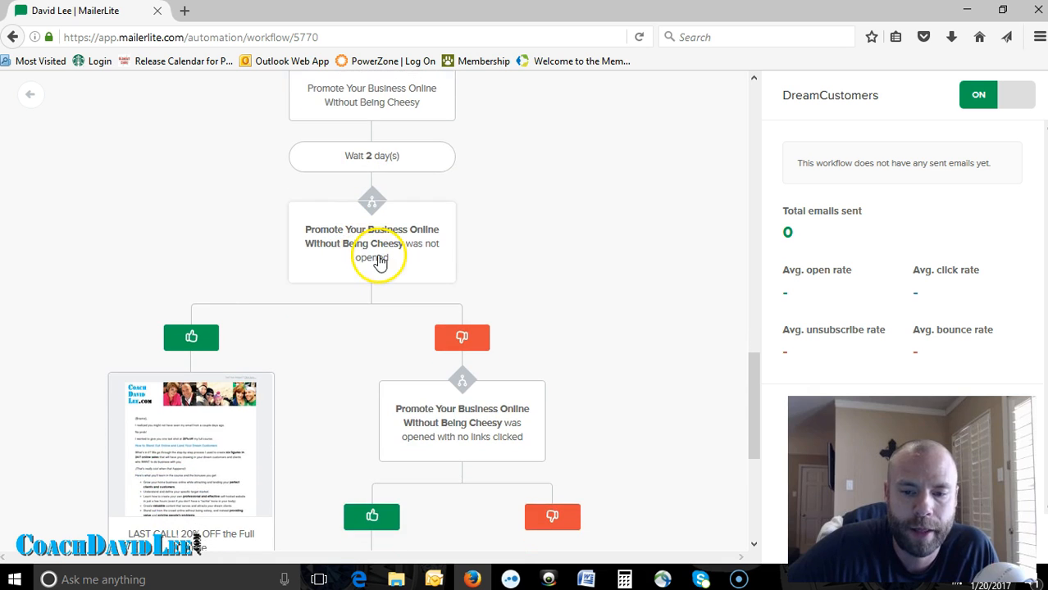
pyautogui.scroll(-2, 201, 328)
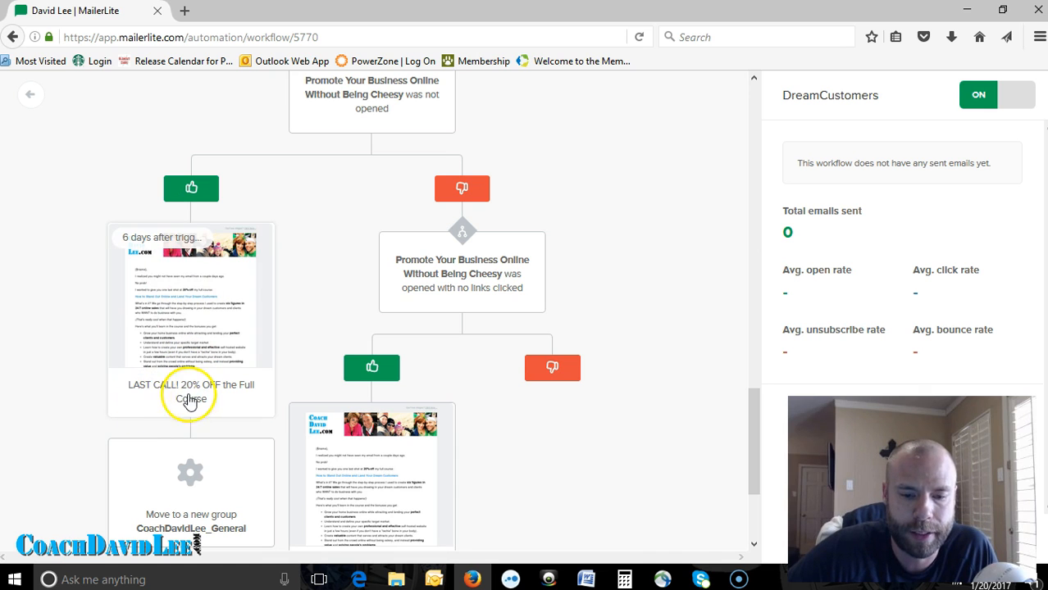
pyautogui.scroll(-1, 179, 478)
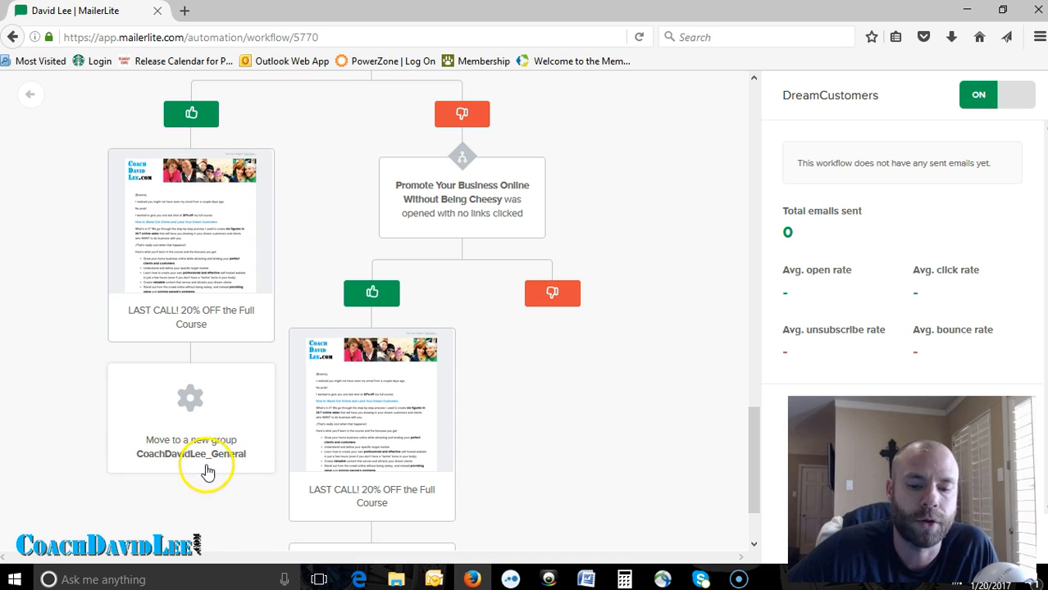
# Examine the "opened with no links clicked" condition and its last-call email and group move, and return to the automation workflows list.
pyautogui.scroll(3, 397, 283)
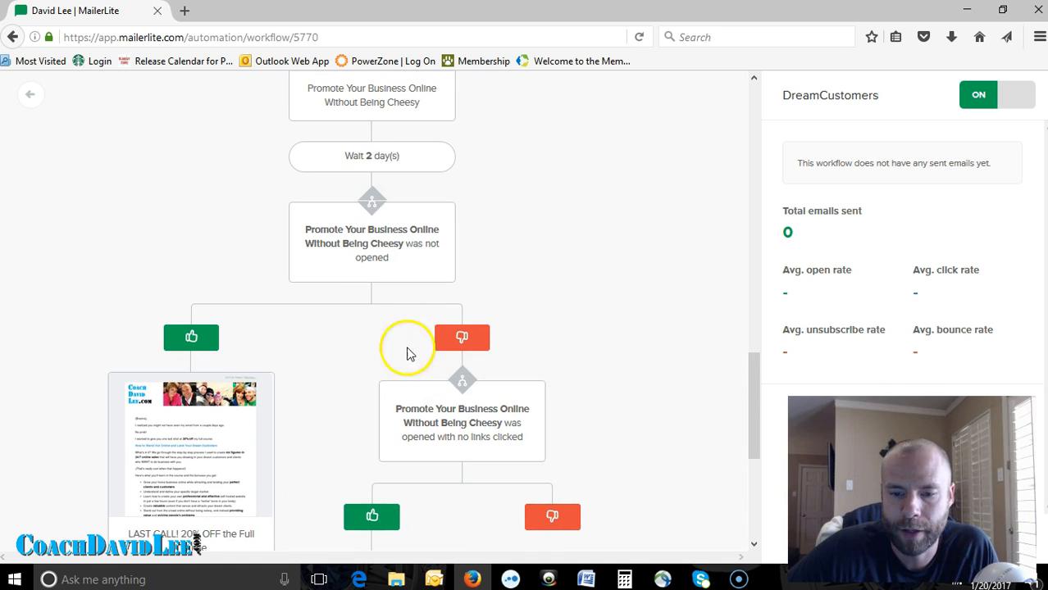
pyautogui.scroll(-2, 480, 418)
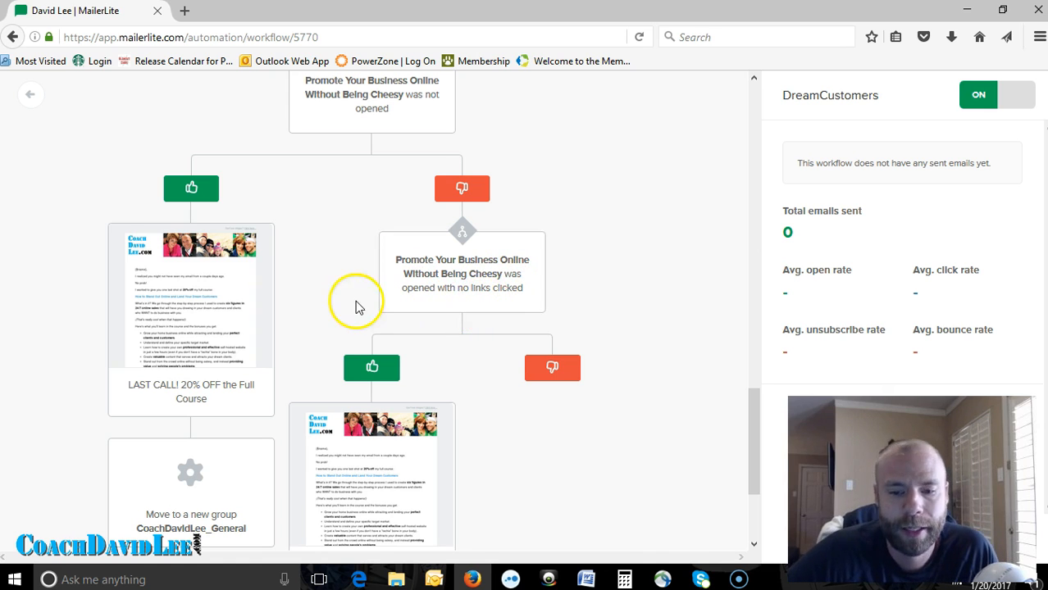
pyautogui.scroll(-2, 375, 367)
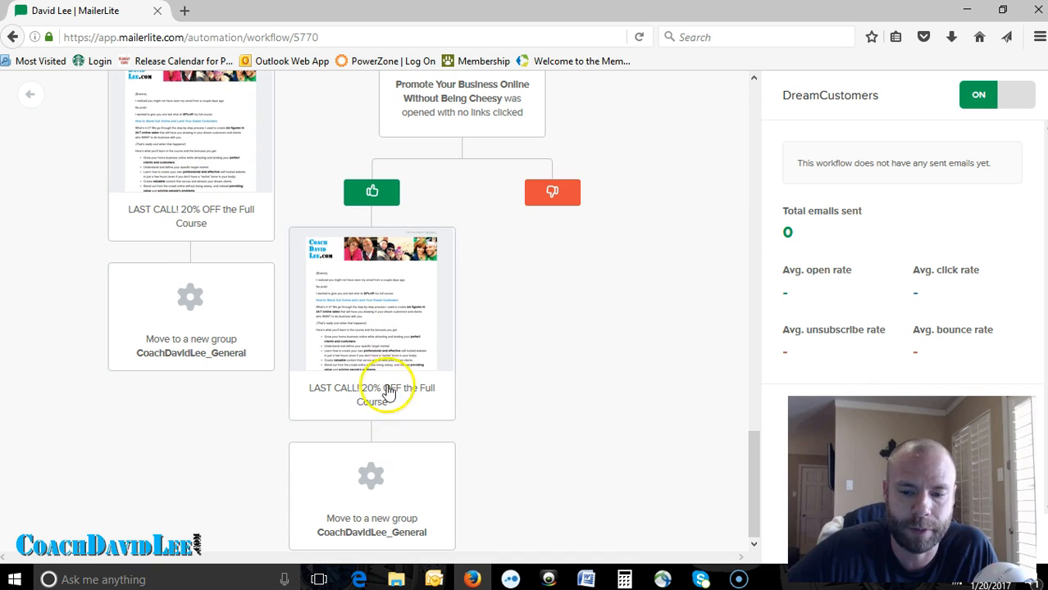
pyautogui.scroll(3, 369, 338)
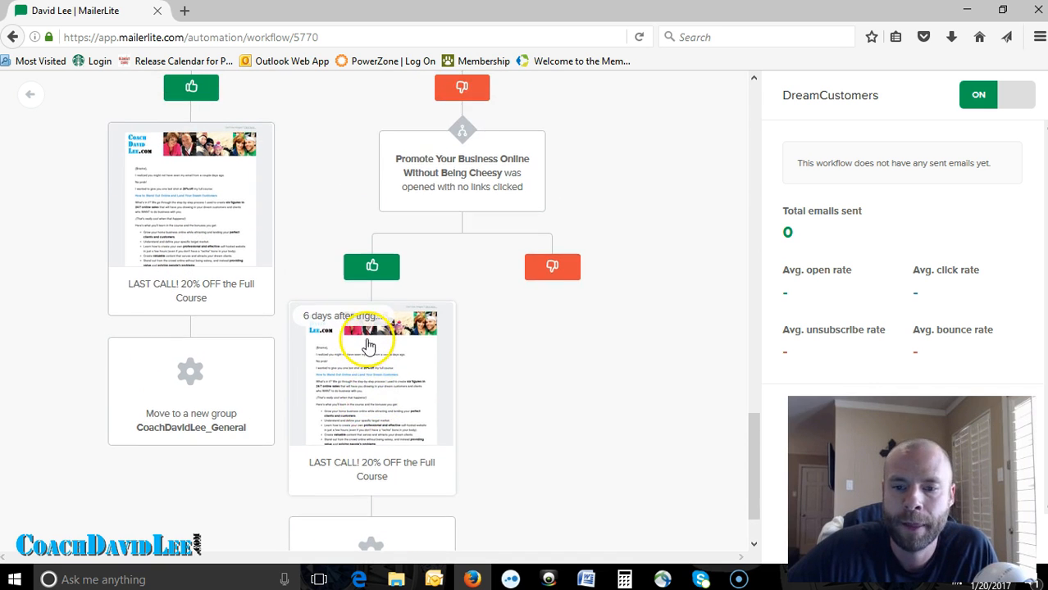
pyautogui.scroll(10, 367, 346)
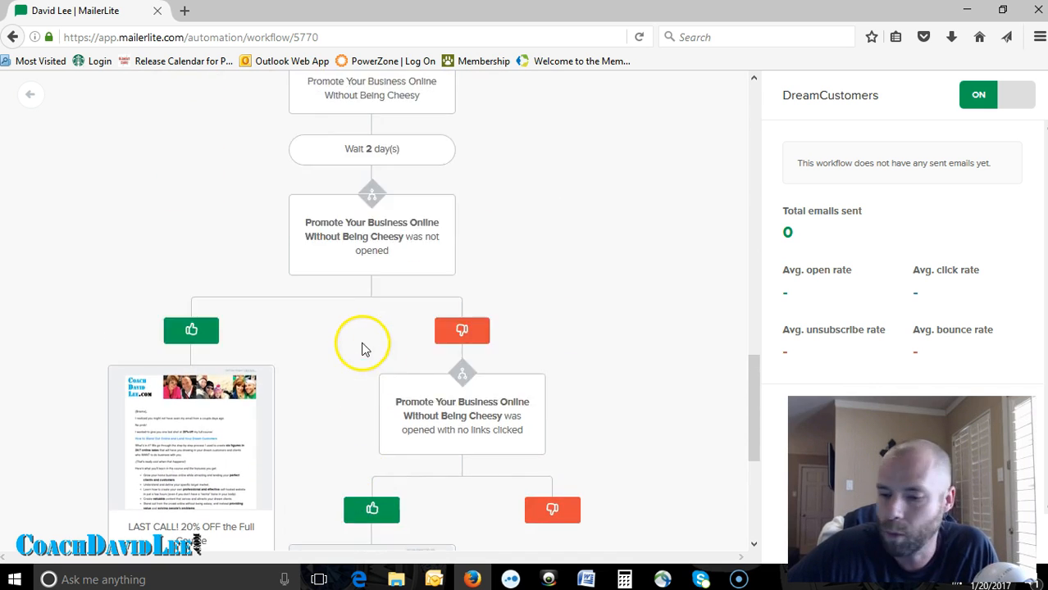
pyautogui.click(22, 97)
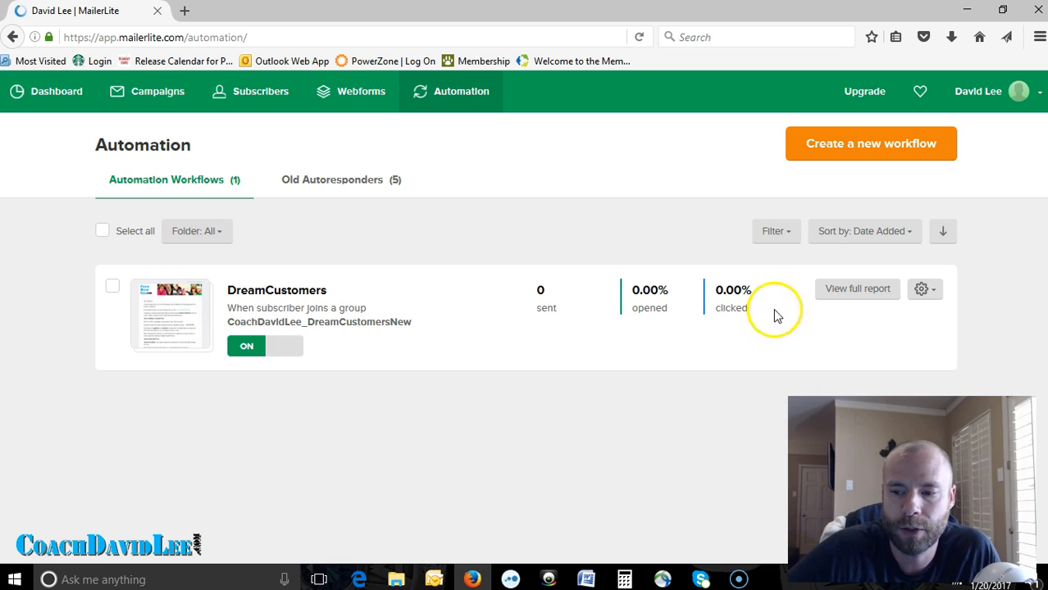
# Reopen the DreamCustomers workflow for editing and review its sequence from the trigger down to the final group moves.
pyautogui.click(934, 293)
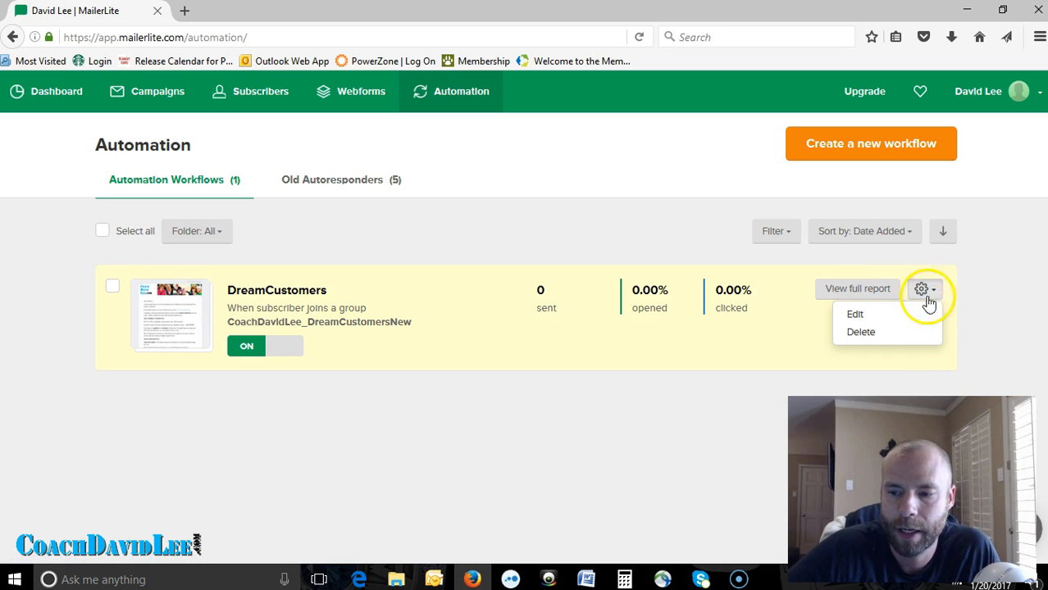
pyautogui.click(855, 313)
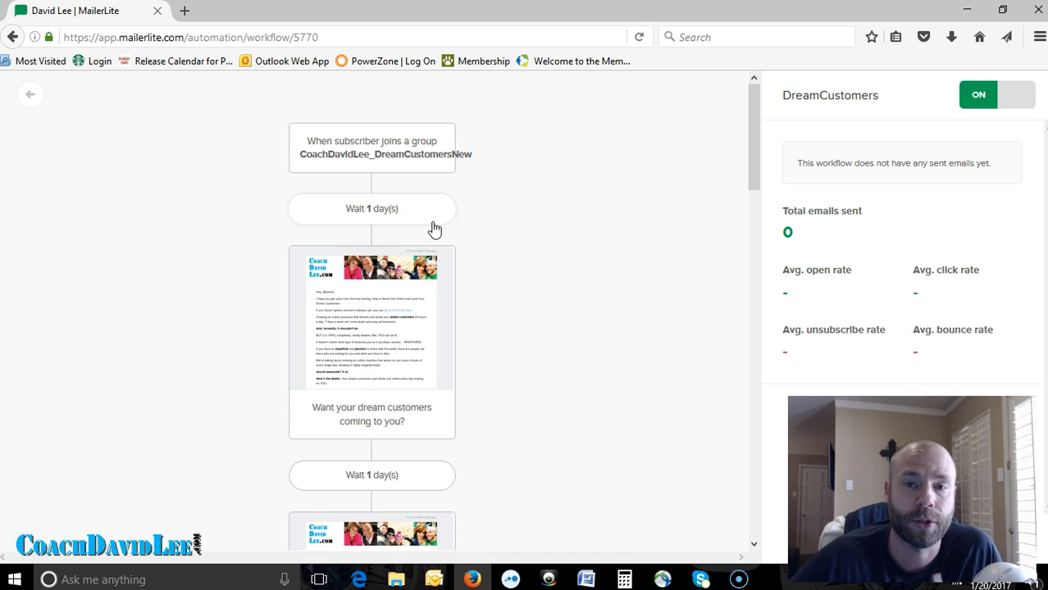
pyautogui.scroll(-10, 440, 217)
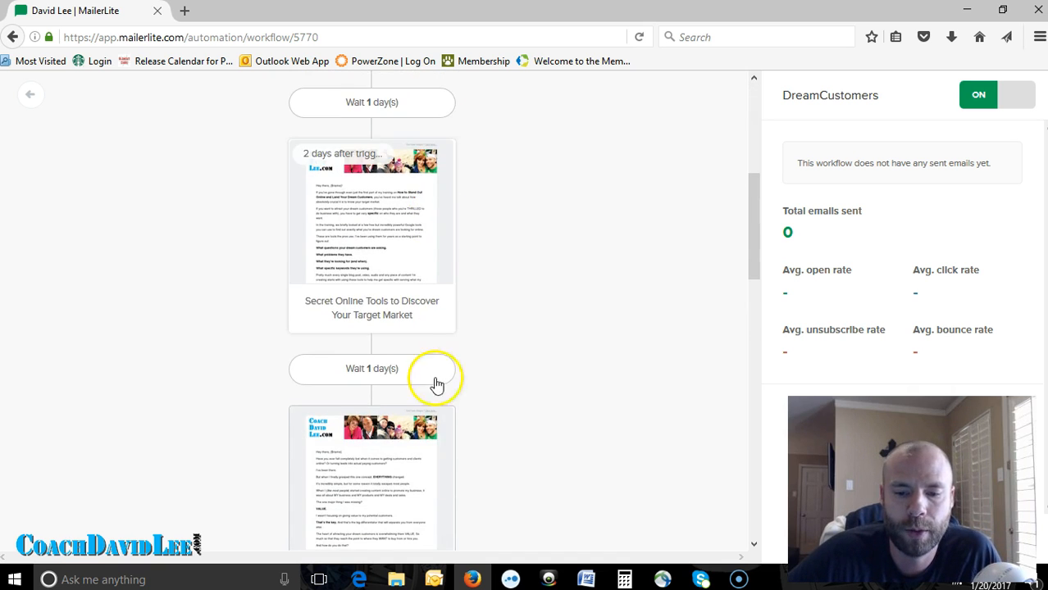
pyautogui.scroll(-10, 425, 400)
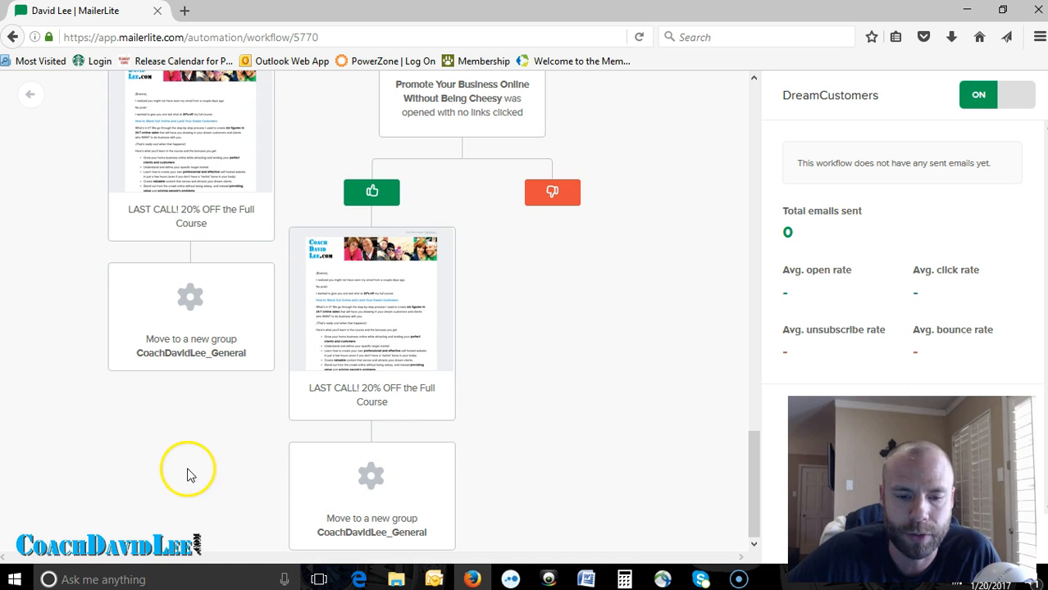
# Look through the workflow's emails, waits and condition branches once more, and return to the automation workflows list.
pyautogui.scroll(15, 190, 316)
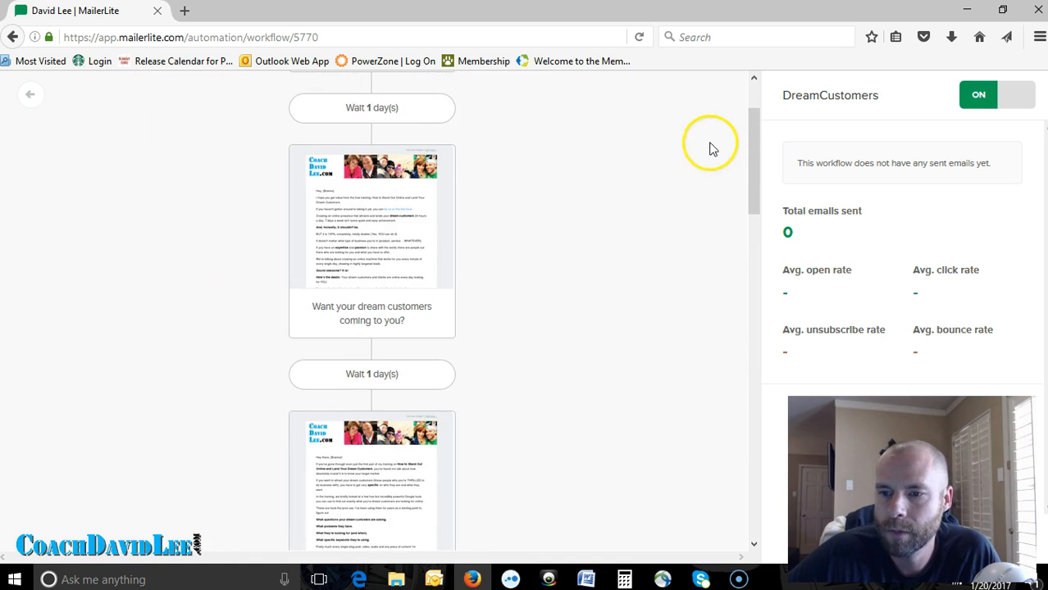
pyautogui.scroll(2, 156, 155)
pyautogui.scroll(-5, 586, 328)
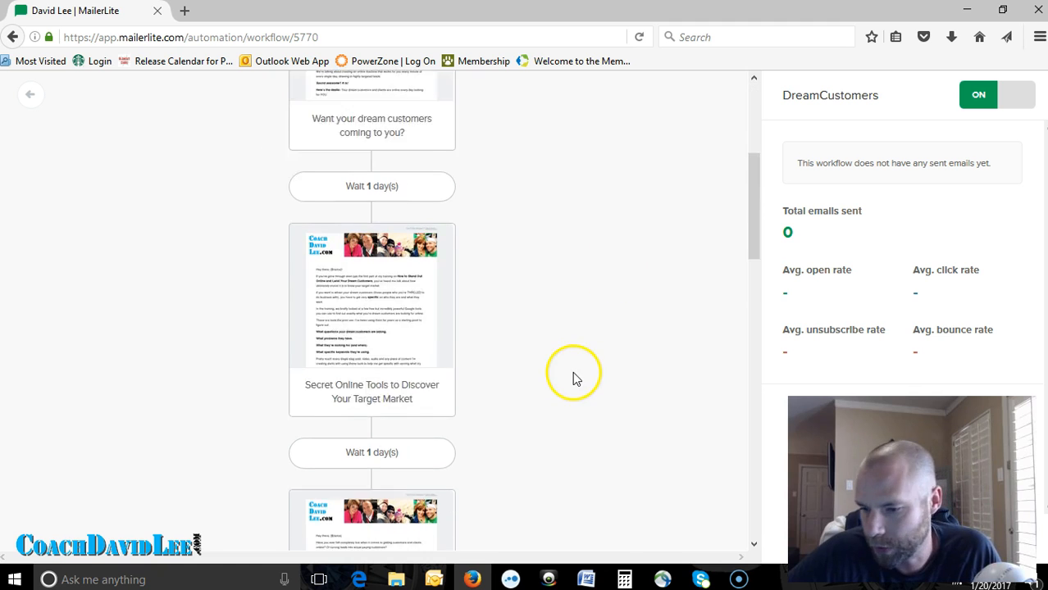
pyautogui.scroll(-10, 602, 392)
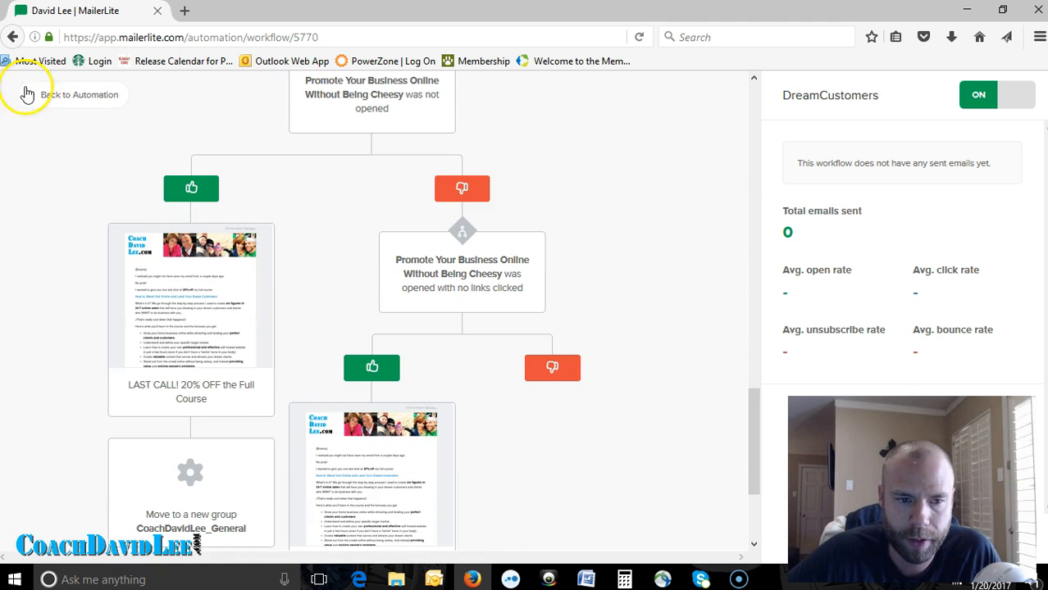
pyautogui.scroll(8, 94, 183)
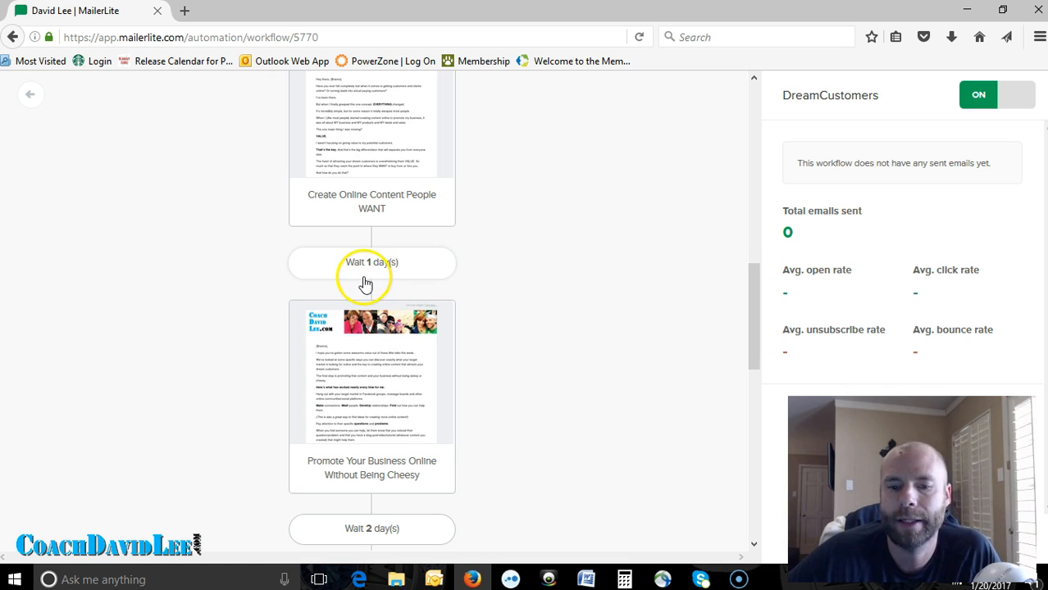
pyautogui.scroll(3, 357, 285)
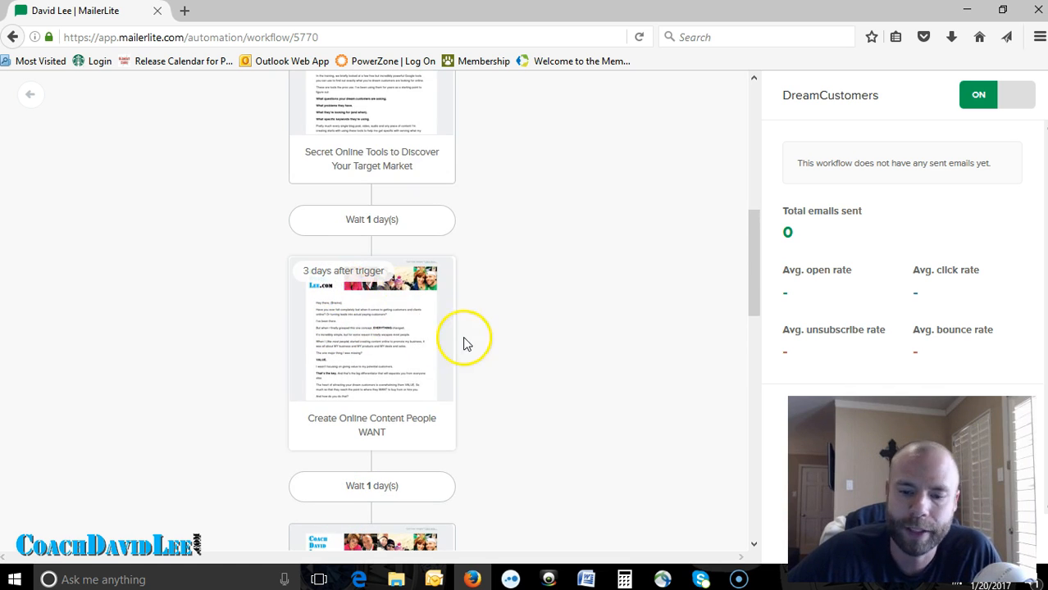
pyautogui.click(30, 92)
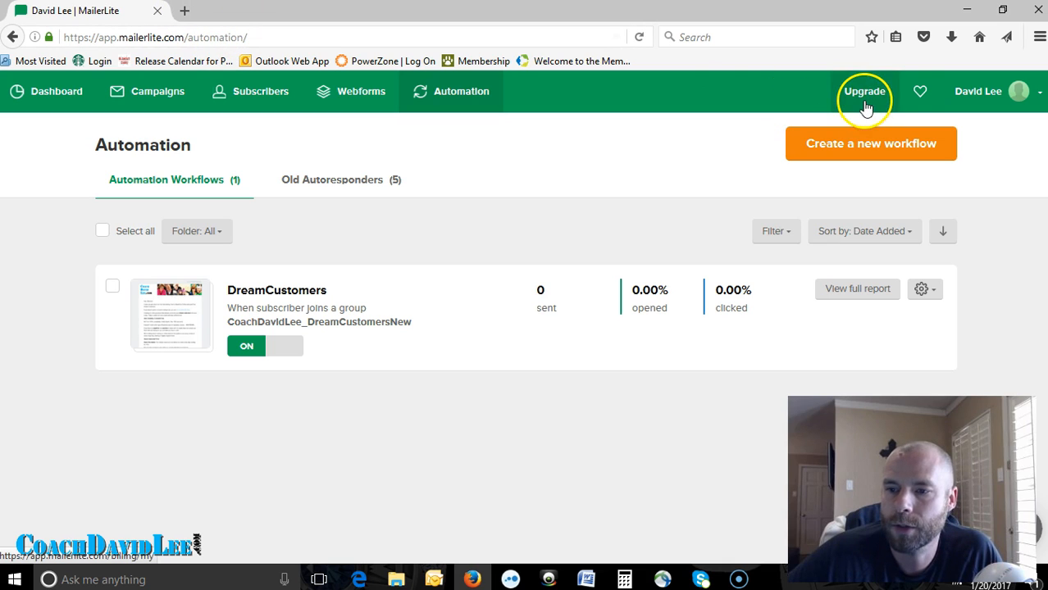
# View the Refer a Friend page down to its stats and history, and go back to the dashboard.
pyautogui.click(918, 97)
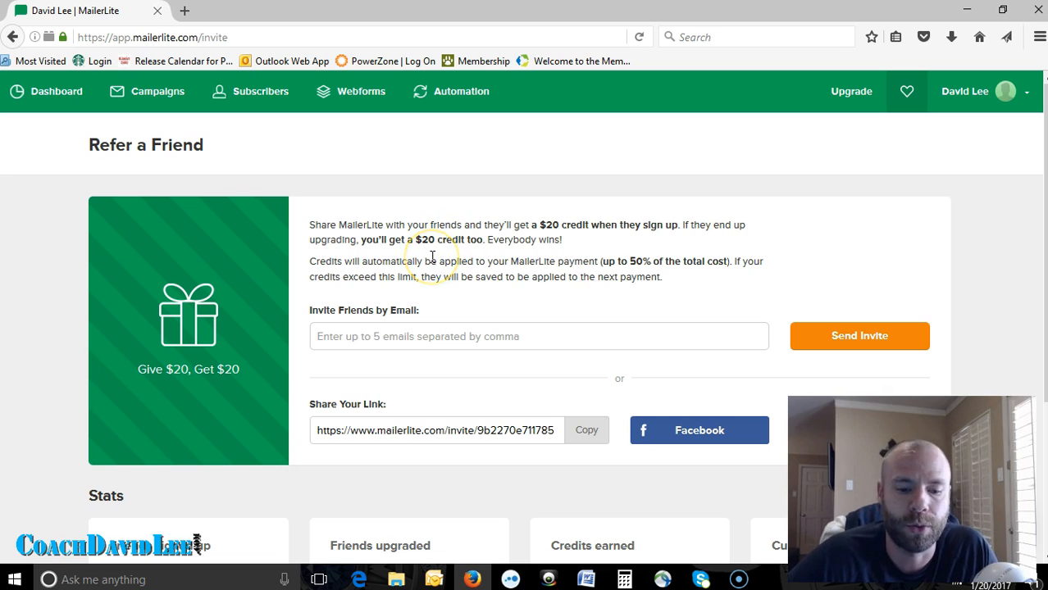
pyautogui.scroll(-3, 456, 249)
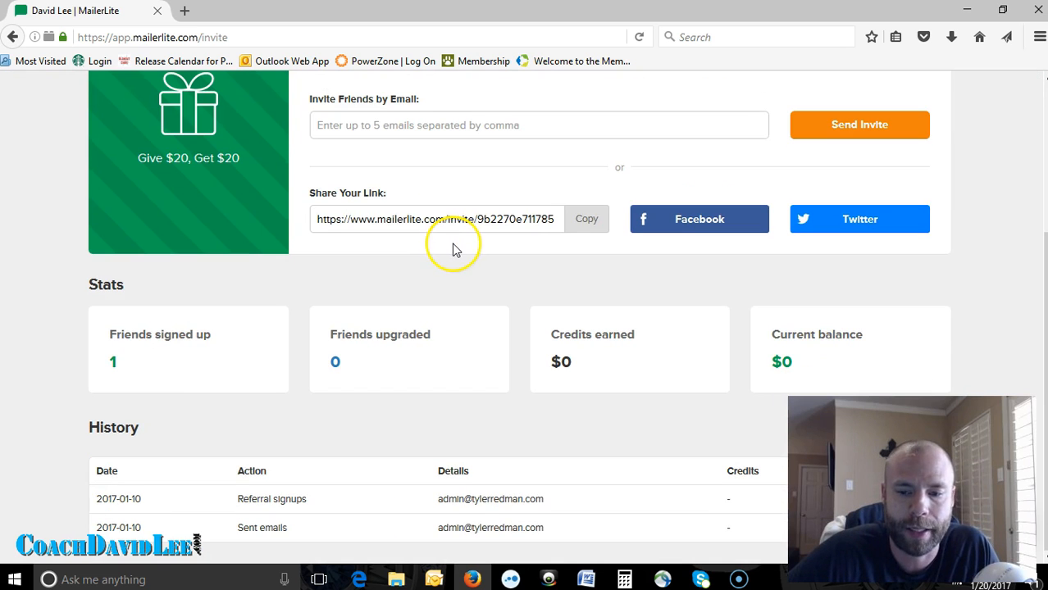
pyautogui.scroll(3, 455, 249)
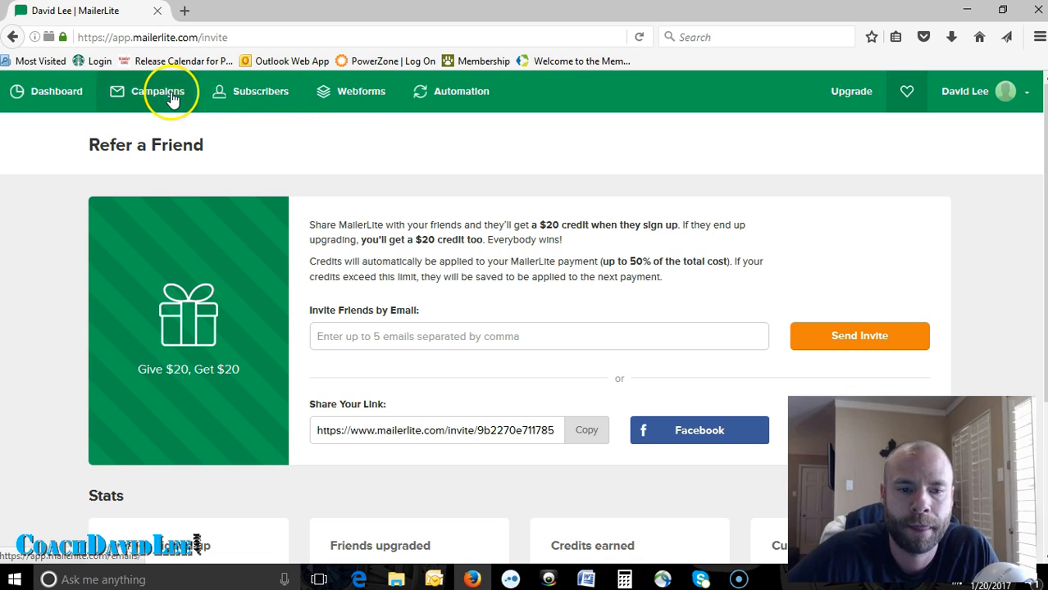
pyautogui.click(57, 94)
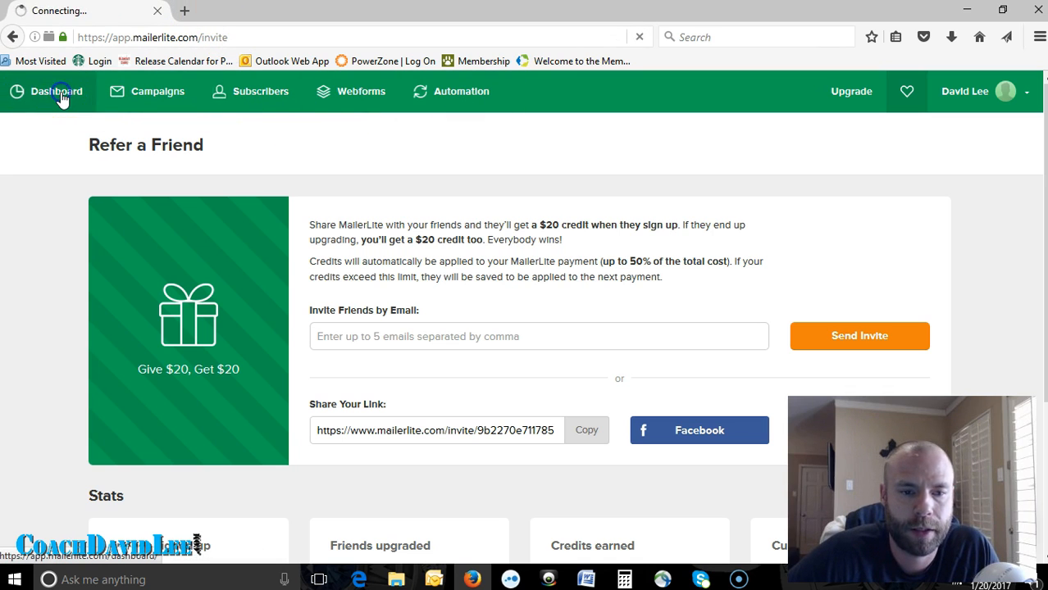